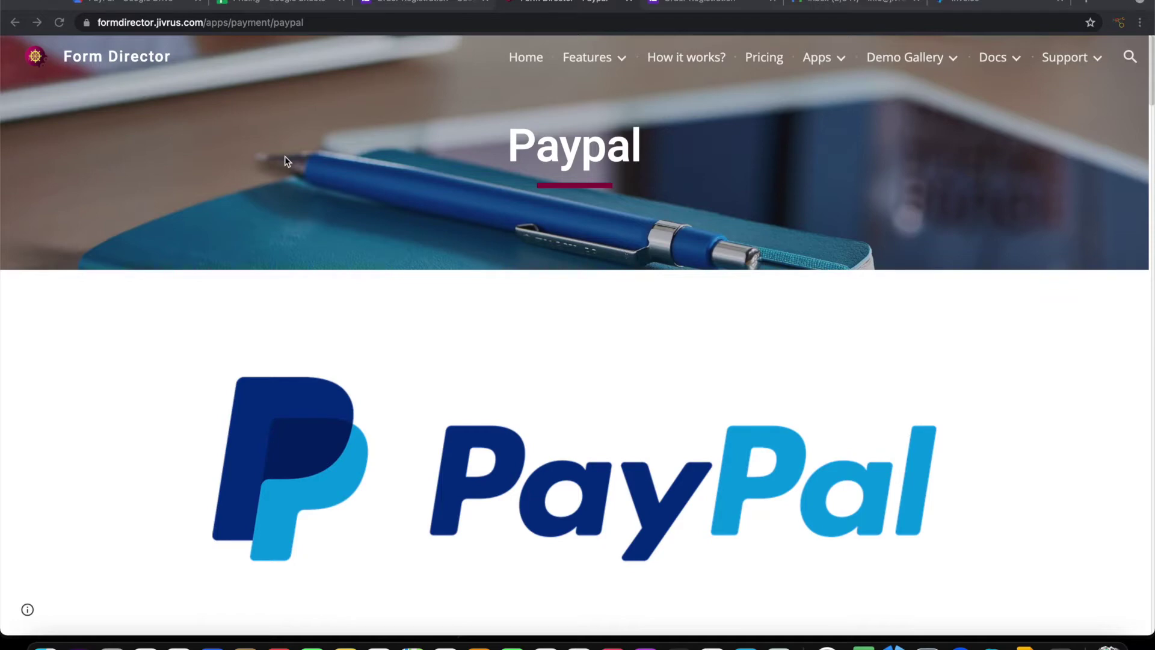
Switch from the Form Director PayPal page to the Order Registration form in Google Forms
{"action": "left_click", "coordinate": [406, 2]}
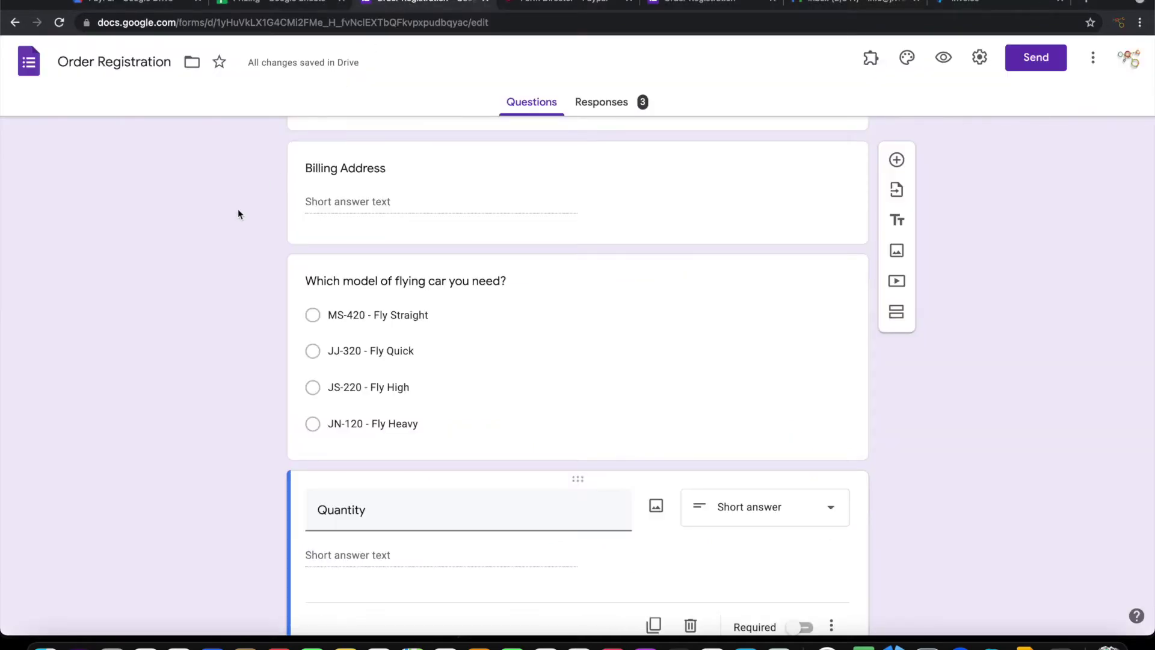
{"action": "scroll", "coordinate": [237, 208], "scroll_direction": "up", "scroll_amount": 5}
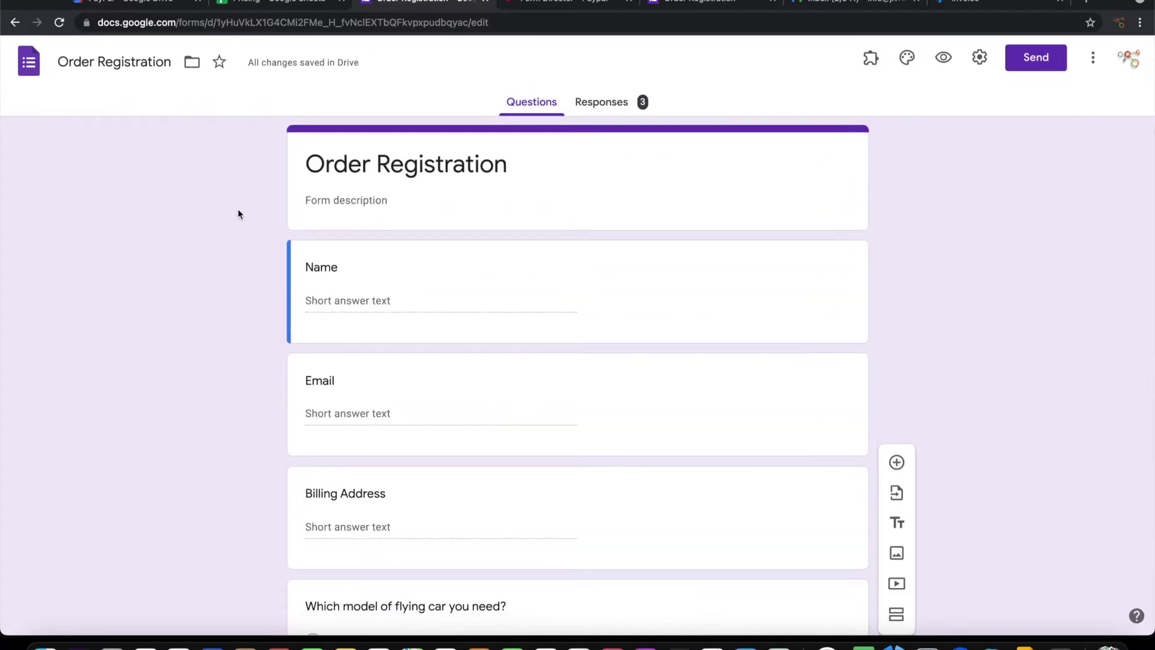
{"action": "scroll", "coordinate": [238, 212], "scroll_direction": "down", "scroll_amount": 3}
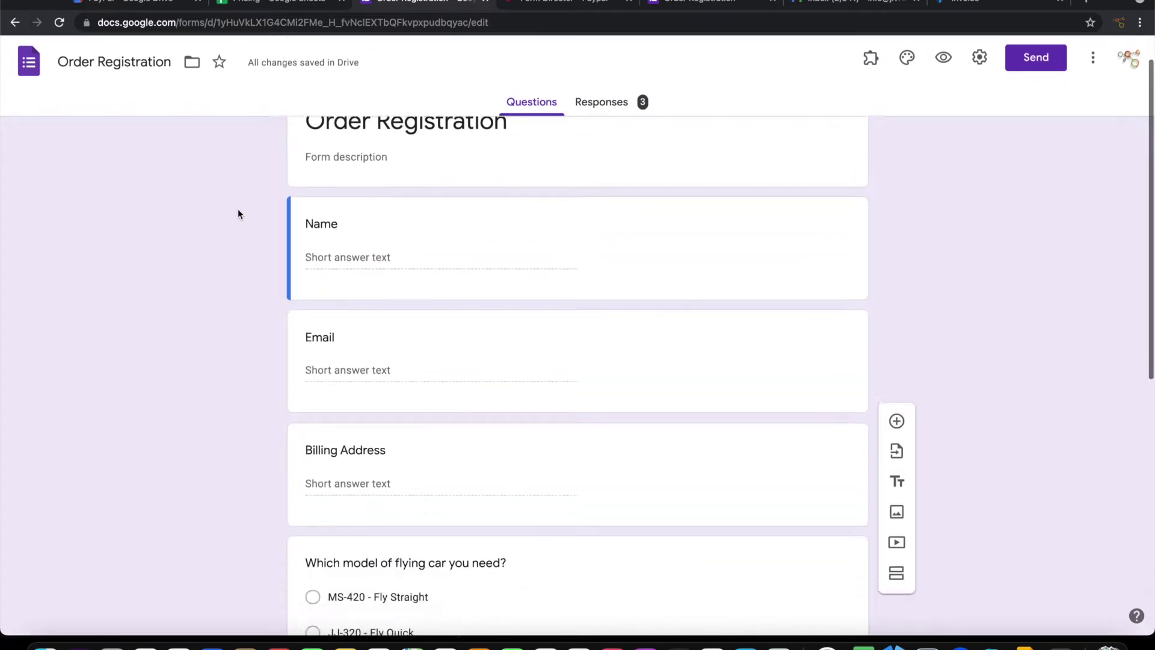
{"action": "scroll", "coordinate": [238, 214], "scroll_direction": "down", "scroll_amount": 3}
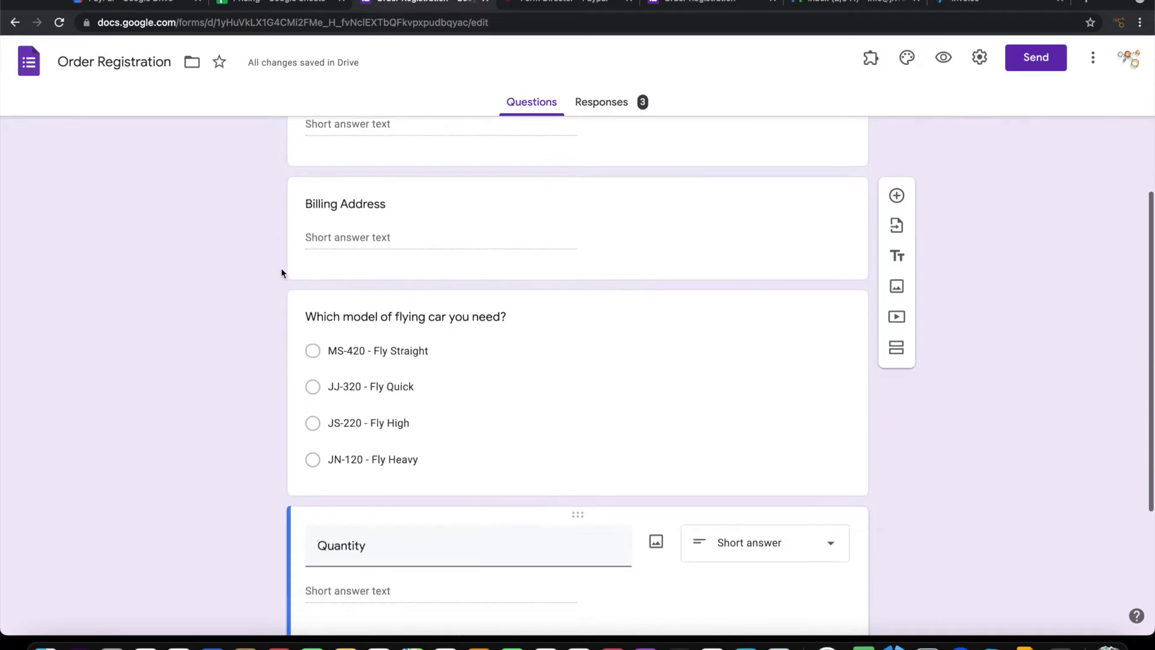
{"action": "scroll", "coordinate": [270, 336], "scroll_direction": "down", "scroll_amount": 2}
{"action": "scroll", "coordinate": [271, 336], "scroll_direction": "down", "scroll_amount": 2}
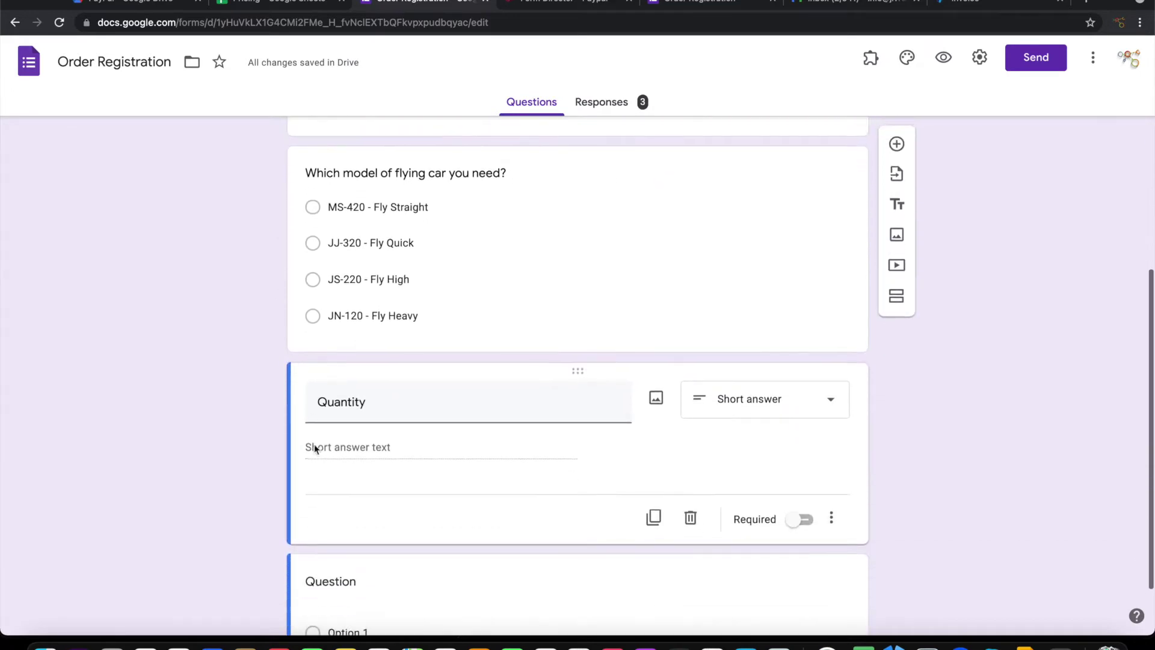
{"action": "scroll", "coordinate": [317, 467], "scroll_direction": "down", "scroll_amount": 2}
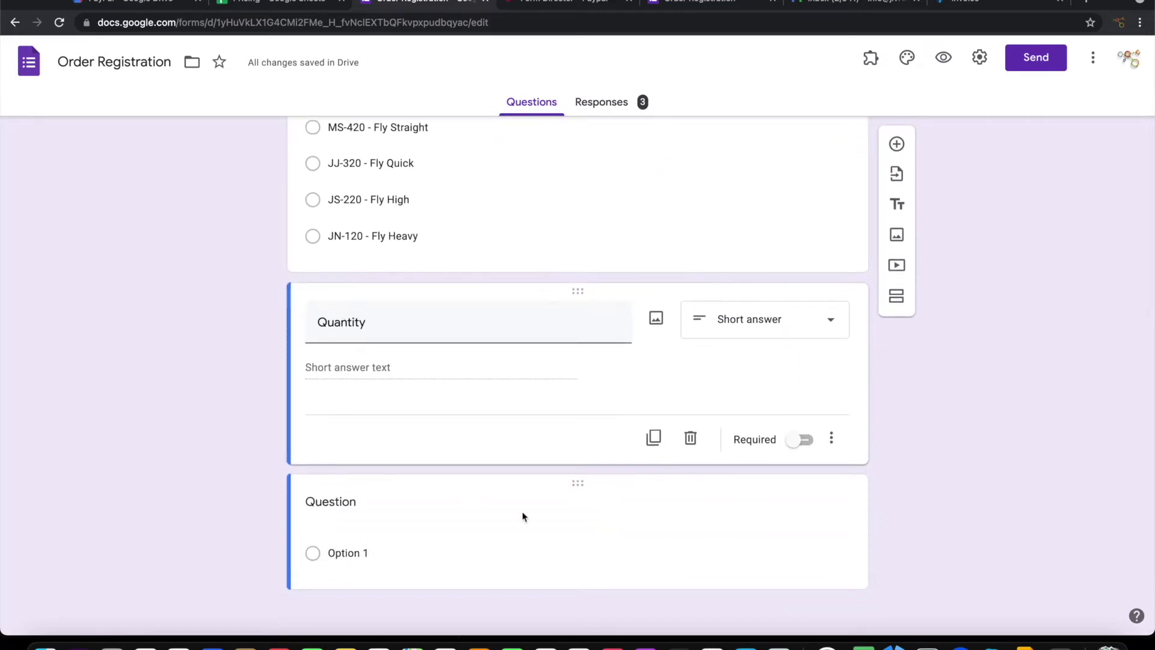
{"action": "scroll", "coordinate": [523, 515], "scroll_direction": "up", "scroll_amount": 5}
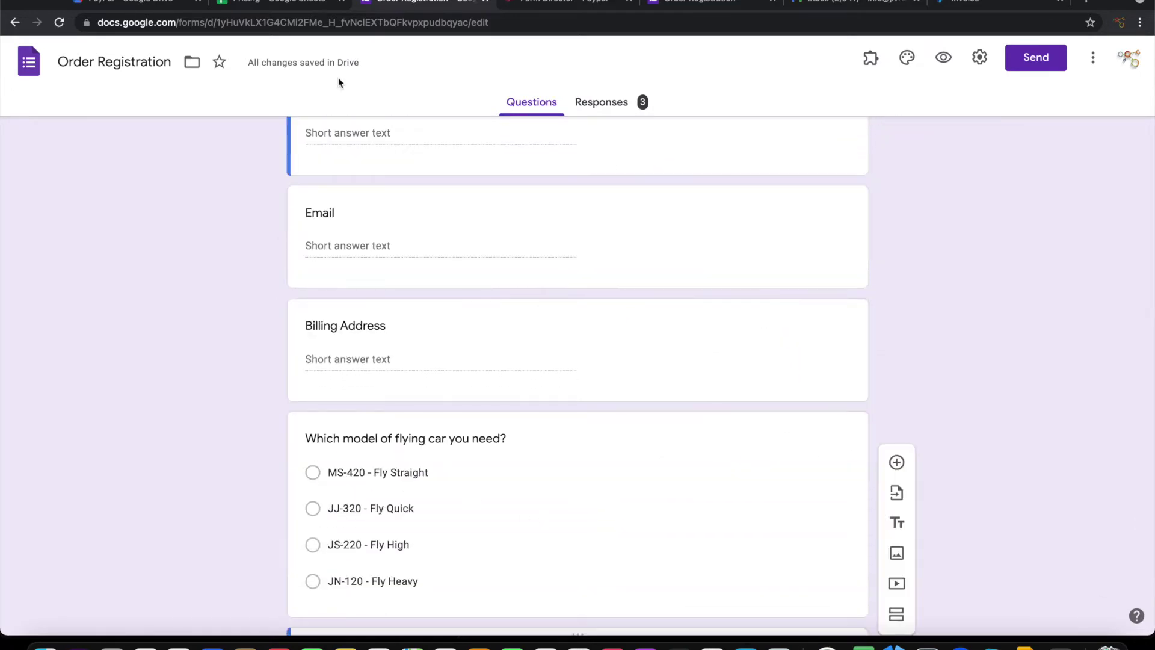
{"action": "left_click", "coordinate": [288, 2]}
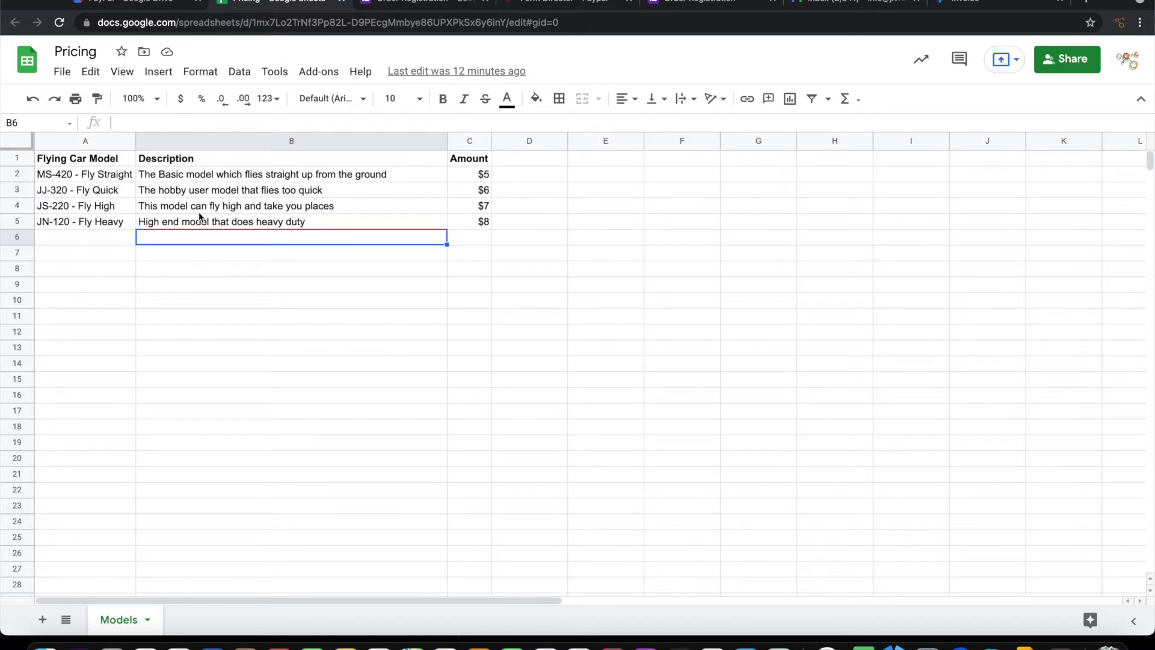
{"action": "left_click", "coordinate": [409, 5]}
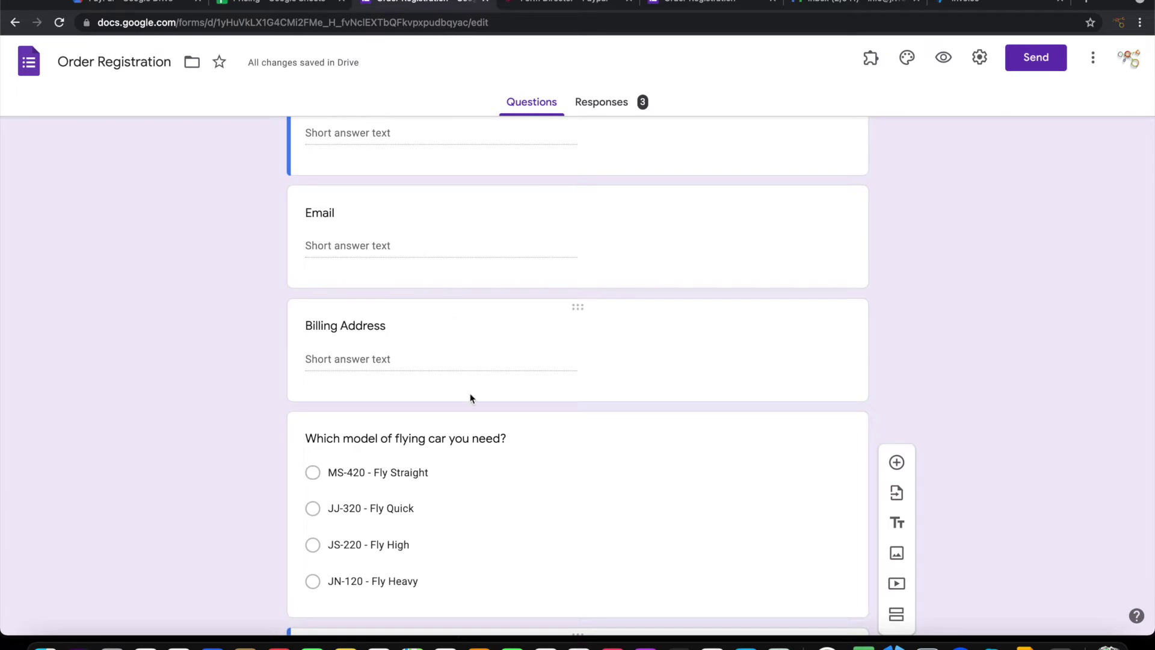
{"action": "left_click", "coordinate": [255, 5]}
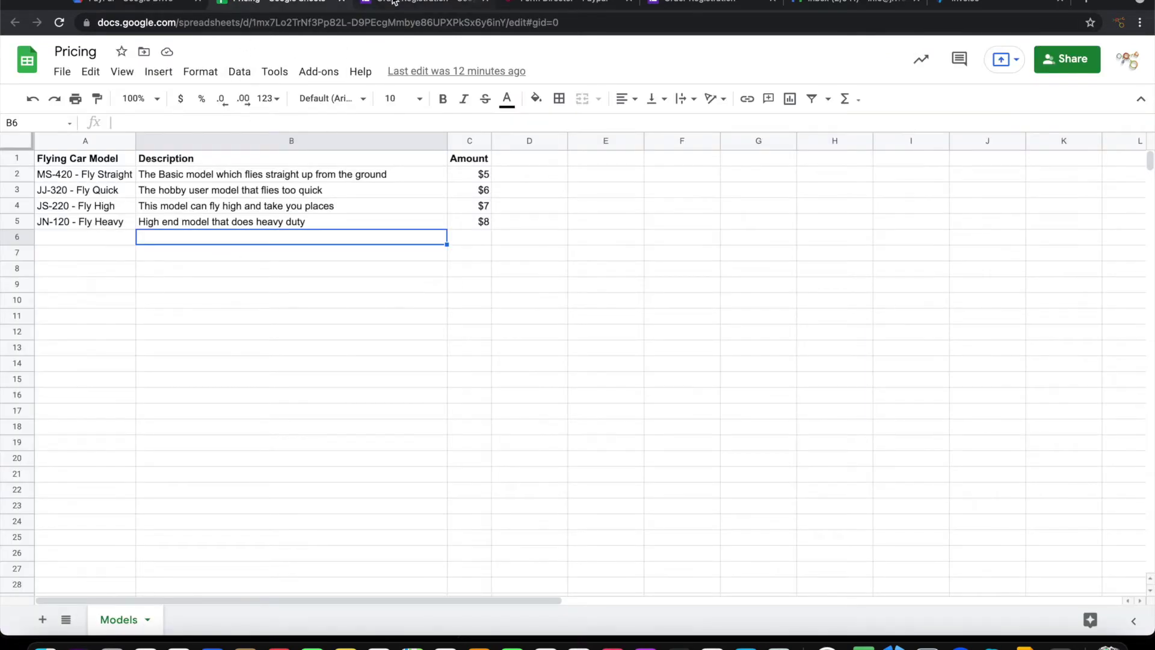
{"action": "left_click", "coordinate": [394, 3]}
{"action": "scroll", "coordinate": [480, 337], "scroll_direction": "down", "scroll_amount": 5}
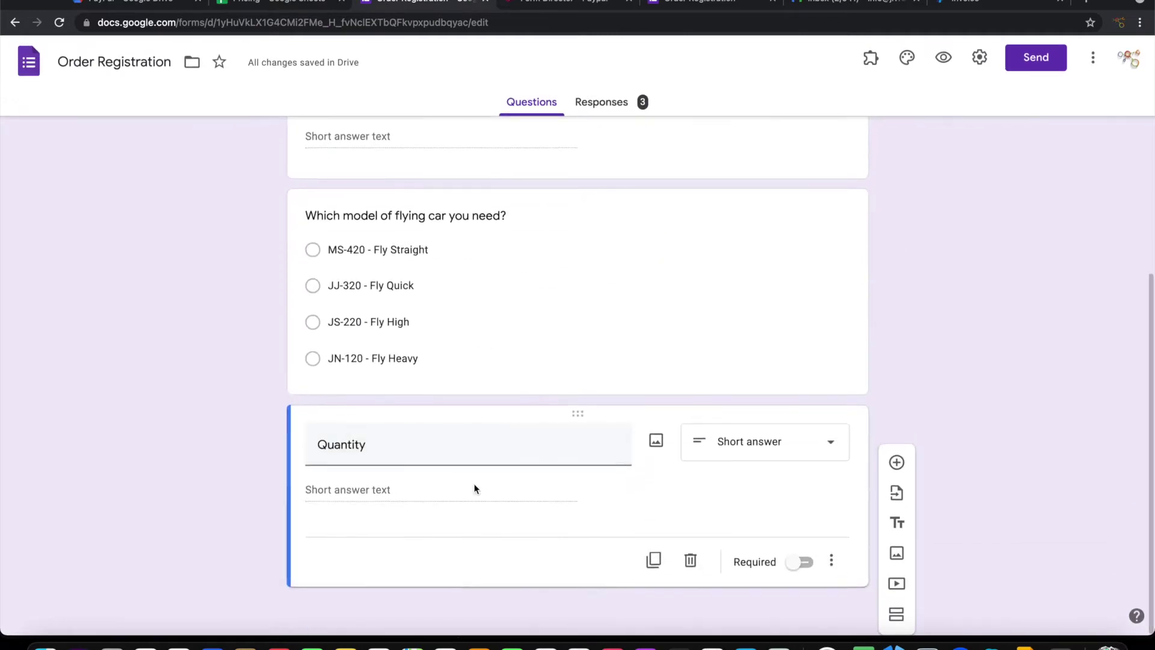
{"action": "scroll", "coordinate": [516, 307], "scroll_direction": "up", "scroll_amount": 5}
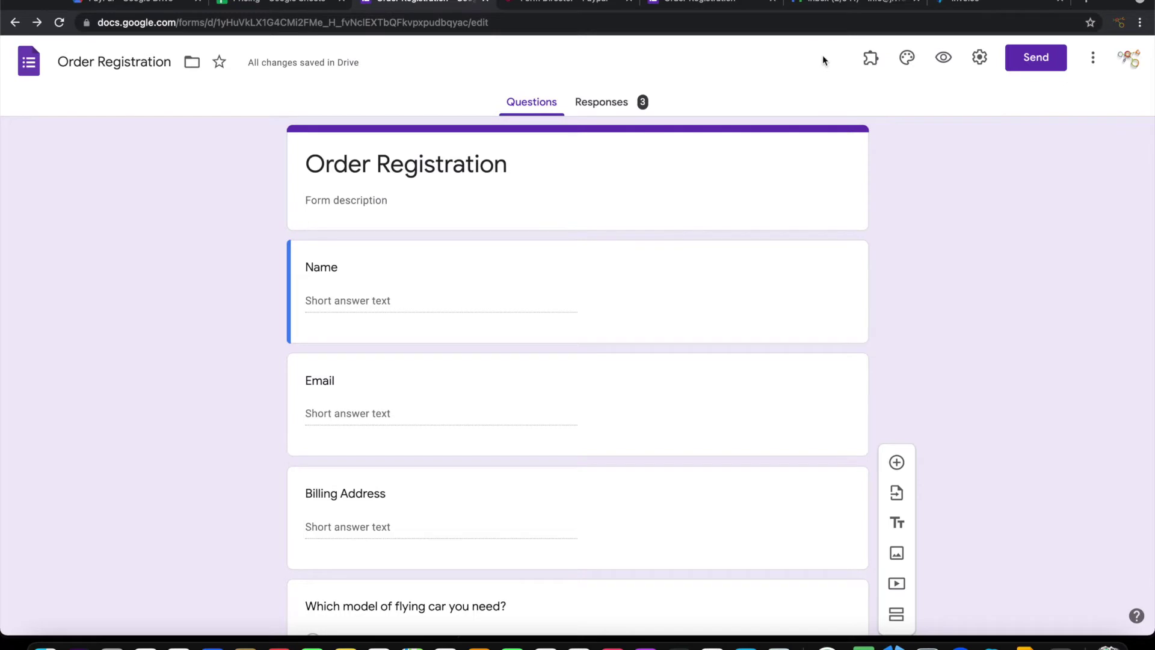
Launch the Form Director add-on's setup sidebar
{"action": "left_click", "coordinate": [870, 58]}
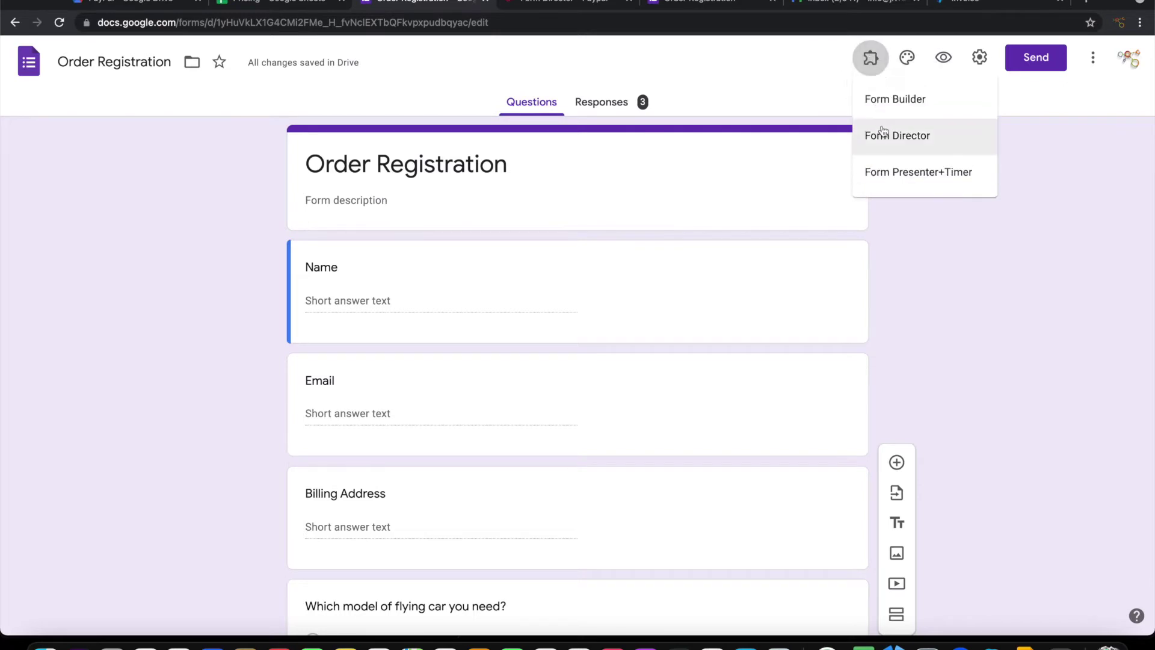
{"action": "left_click", "coordinate": [877, 134]}
{"action": "left_click", "coordinate": [548, 127]}
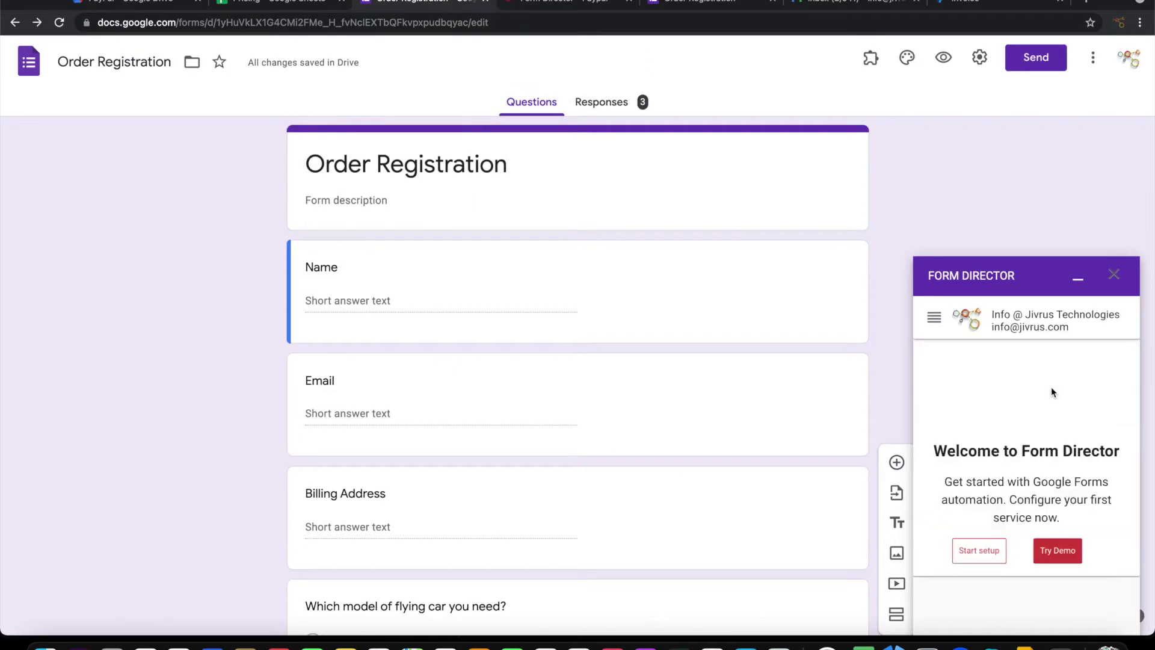
Start a new service with the Paypal (beta) app and begin naming it 'Order'
{"action": "left_click", "coordinate": [977, 549]}
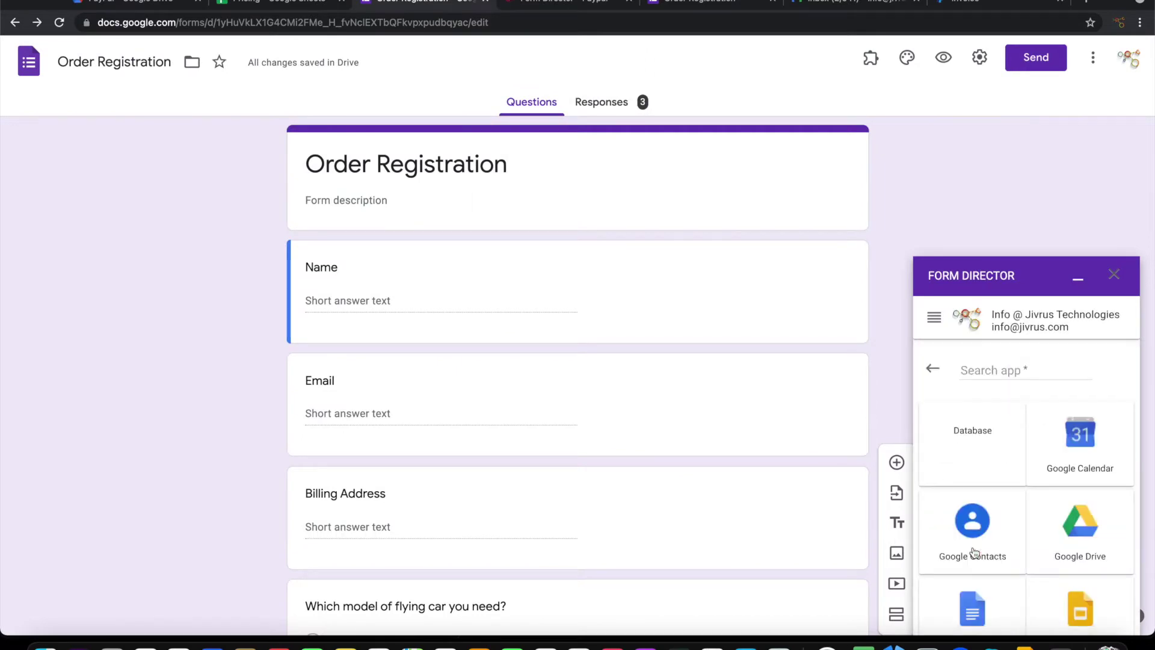
{"action": "left_click", "coordinate": [1010, 370]}
{"action": "type", "text": "pay"}
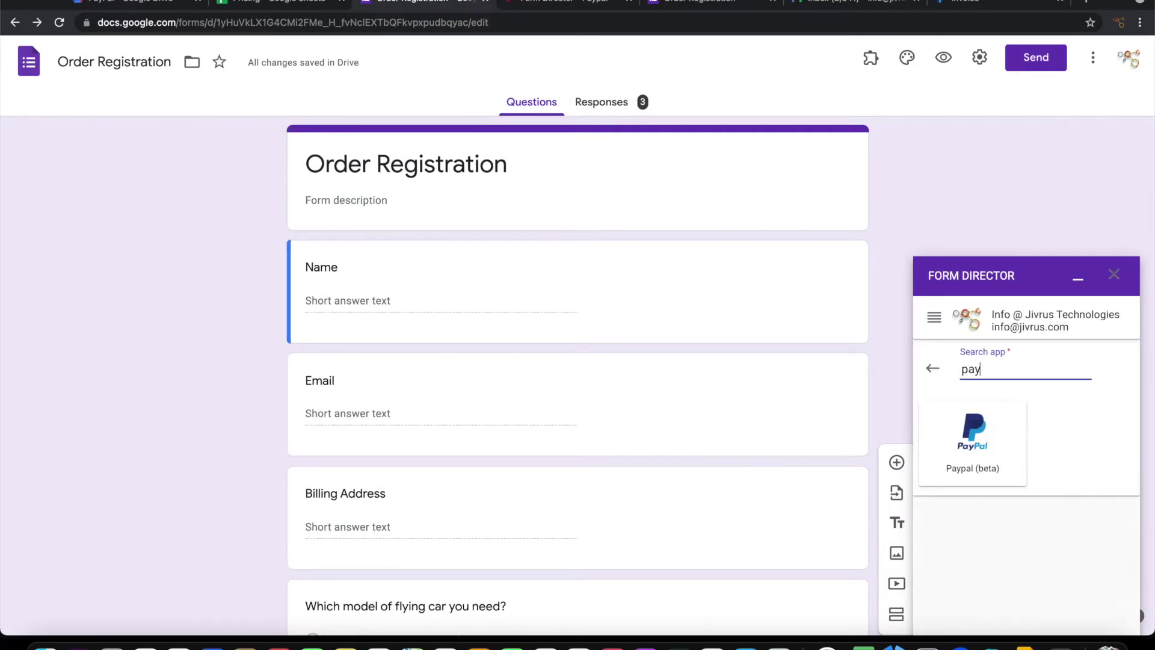
{"action": "left_click", "coordinate": [995, 444]}
{"action": "type", "text": "Order c"}
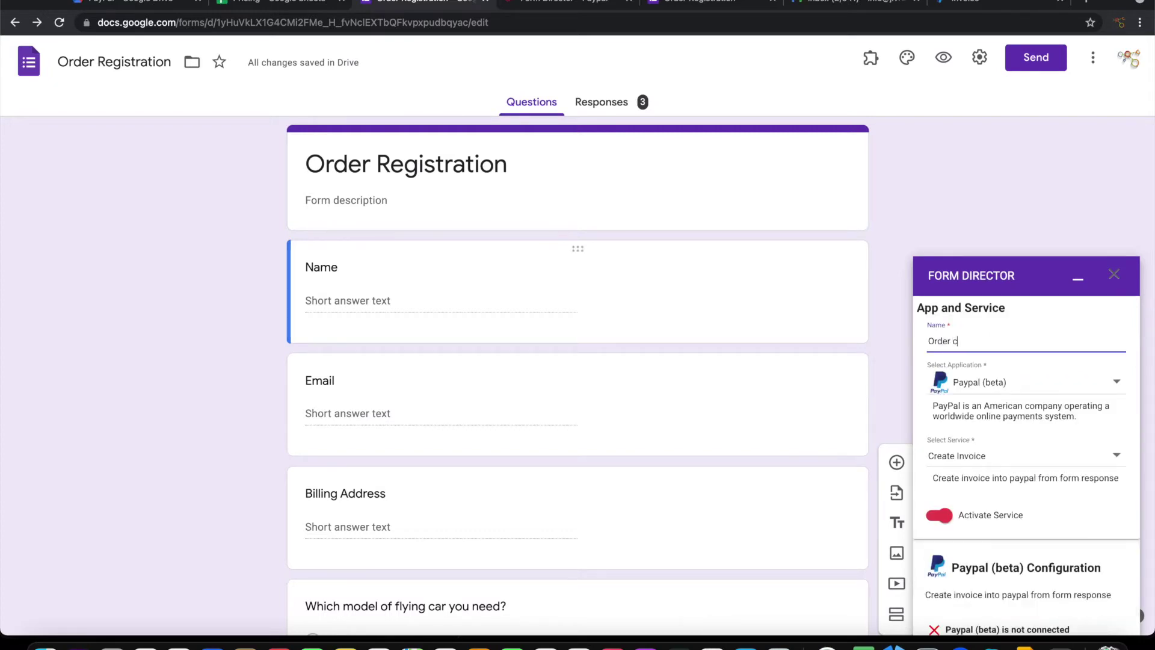
{"action": "key", "text": "BackSpace"}
Connect the 'Order invoice' service to PayPal and close the success page
{"action": "scroll", "coordinate": [993, 394], "scroll_direction": "down", "scroll_amount": 2}
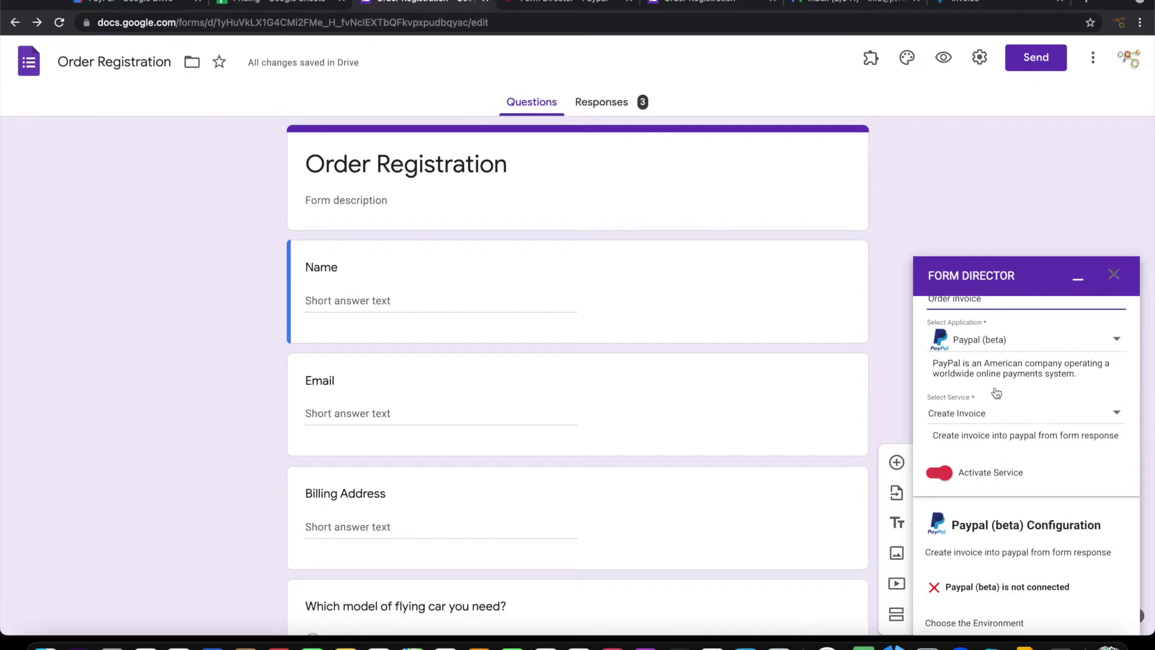
{"action": "scroll", "coordinate": [1024, 431], "scroll_direction": "down", "scroll_amount": 2}
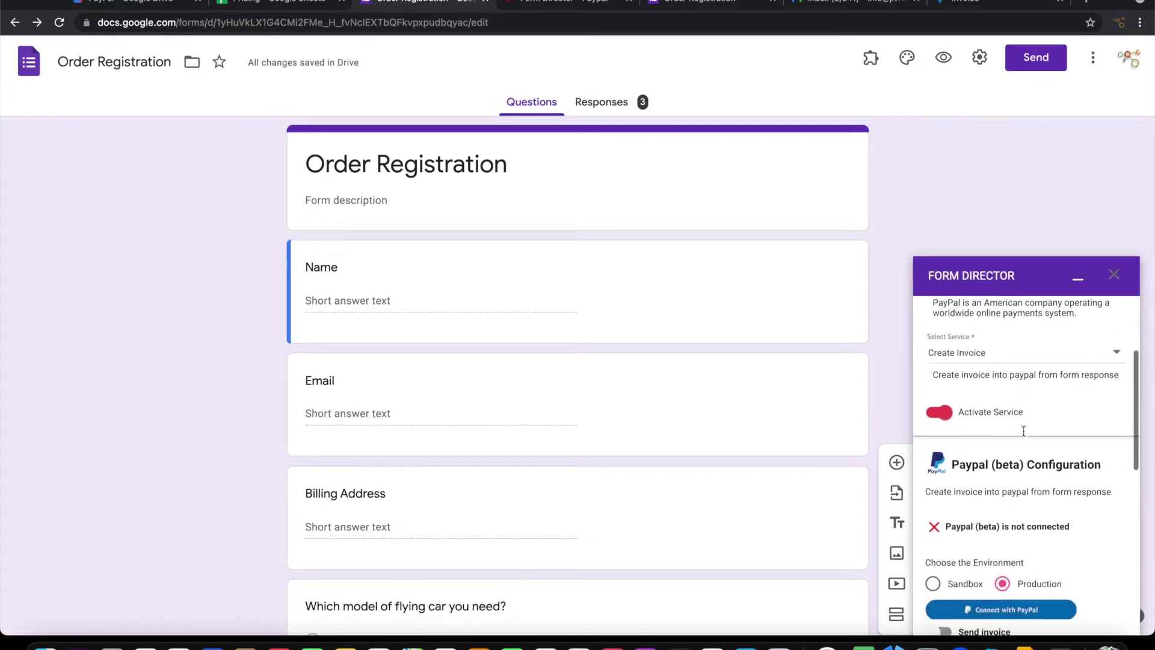
{"action": "scroll", "coordinate": [1024, 431], "scroll_direction": "down", "scroll_amount": 2}
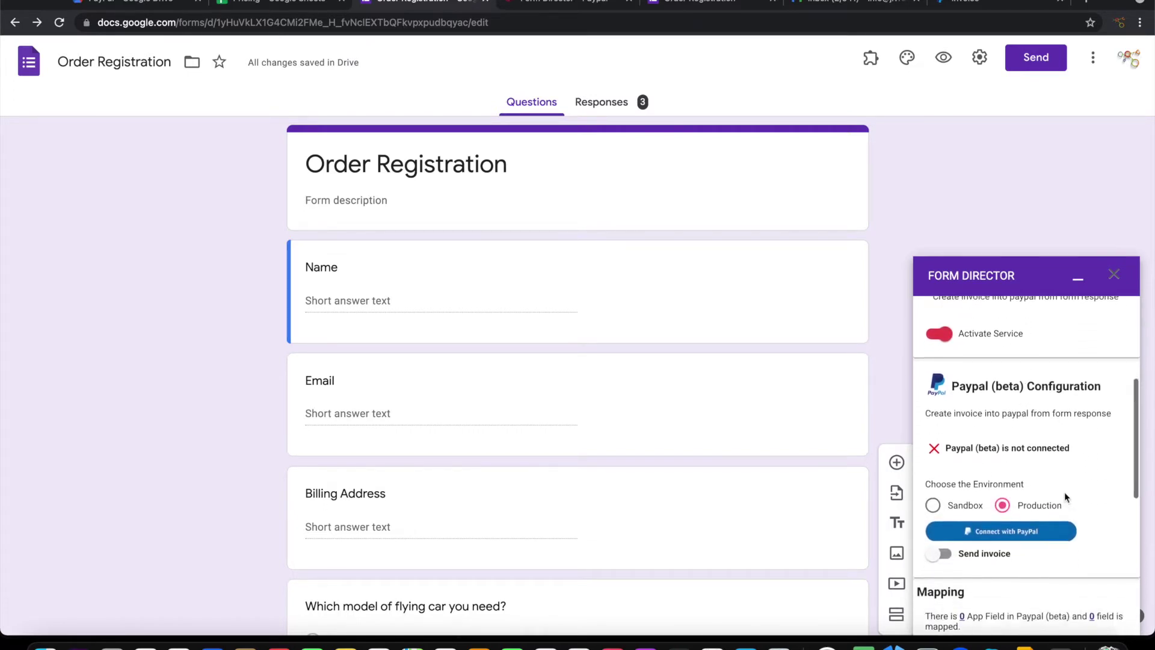
{"action": "scroll", "coordinate": [1064, 492], "scroll_direction": "down", "scroll_amount": 2}
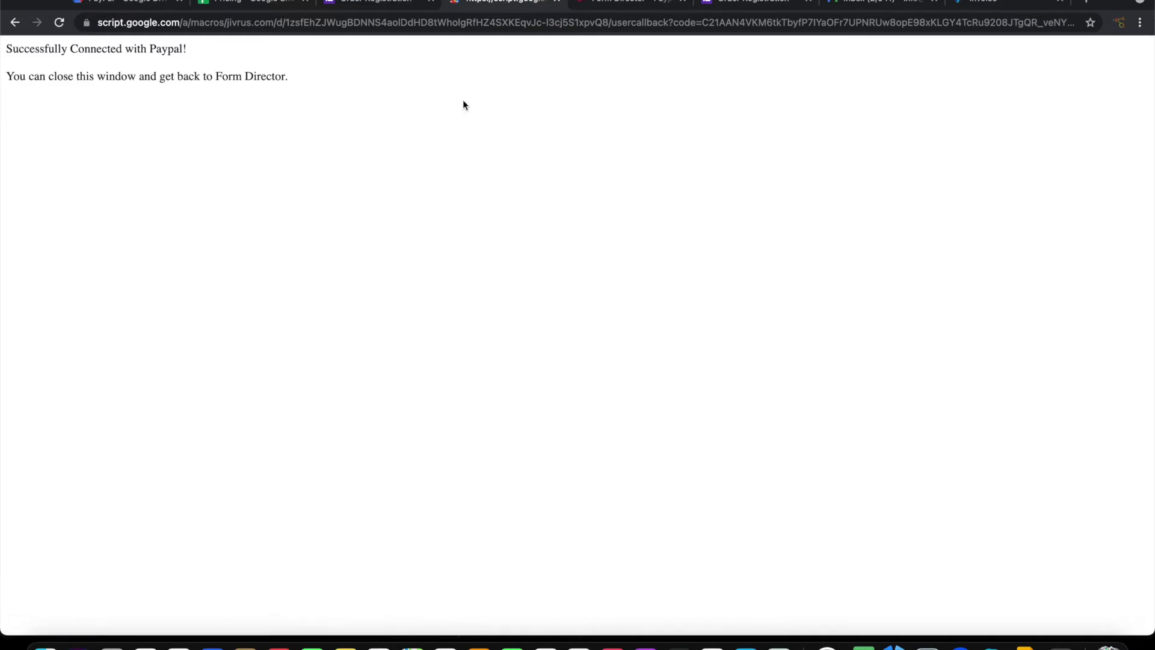
{"action": "left_click", "coordinate": [557, 2]}
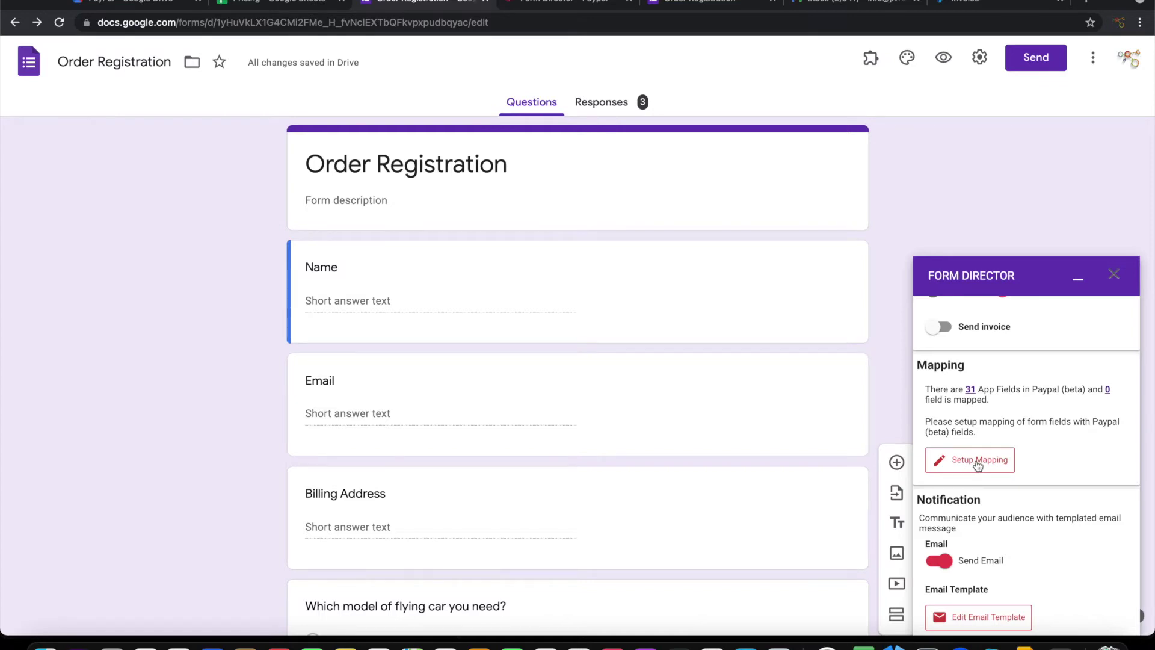
Begin field mapping without auto-adding the 31 fields, and add an Invoice Number mapping
{"action": "left_click", "coordinate": [978, 462]}
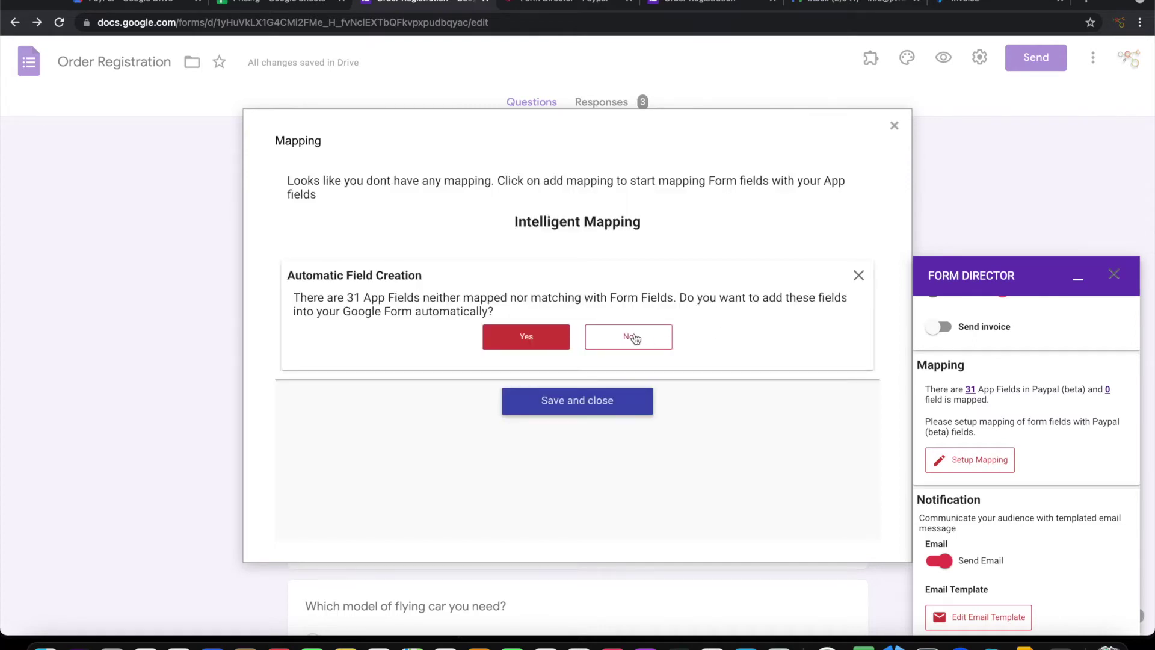
{"action": "left_click", "coordinate": [647, 339]}
{"action": "left_click", "coordinate": [297, 248]}
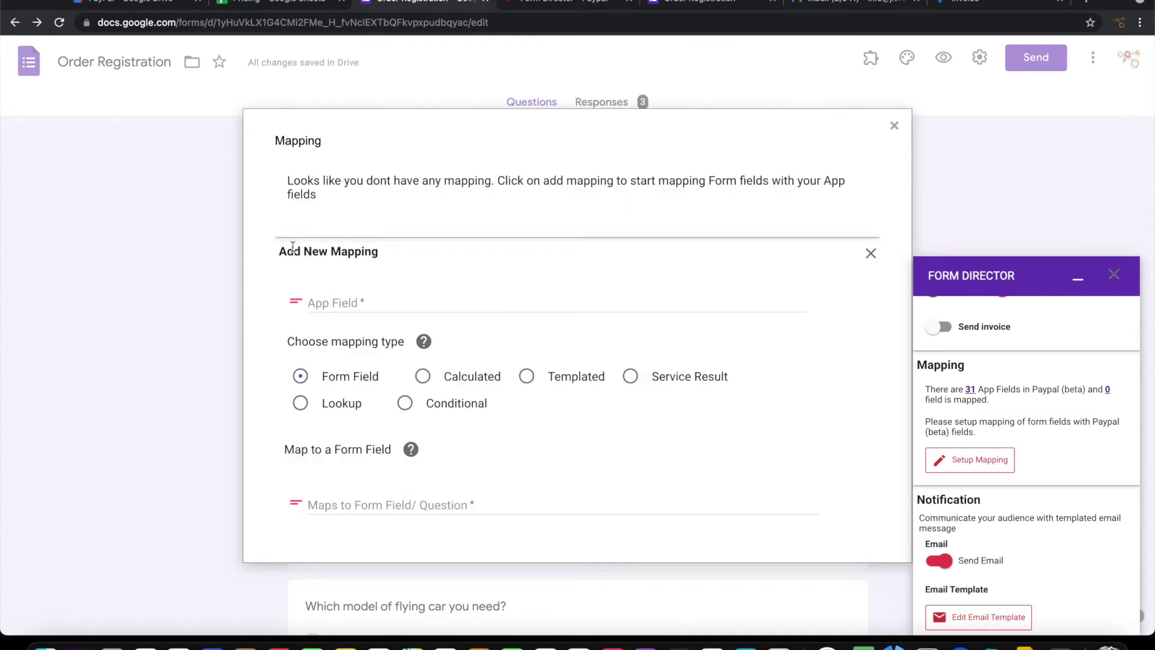
{"action": "left_click", "coordinate": [362, 302]}
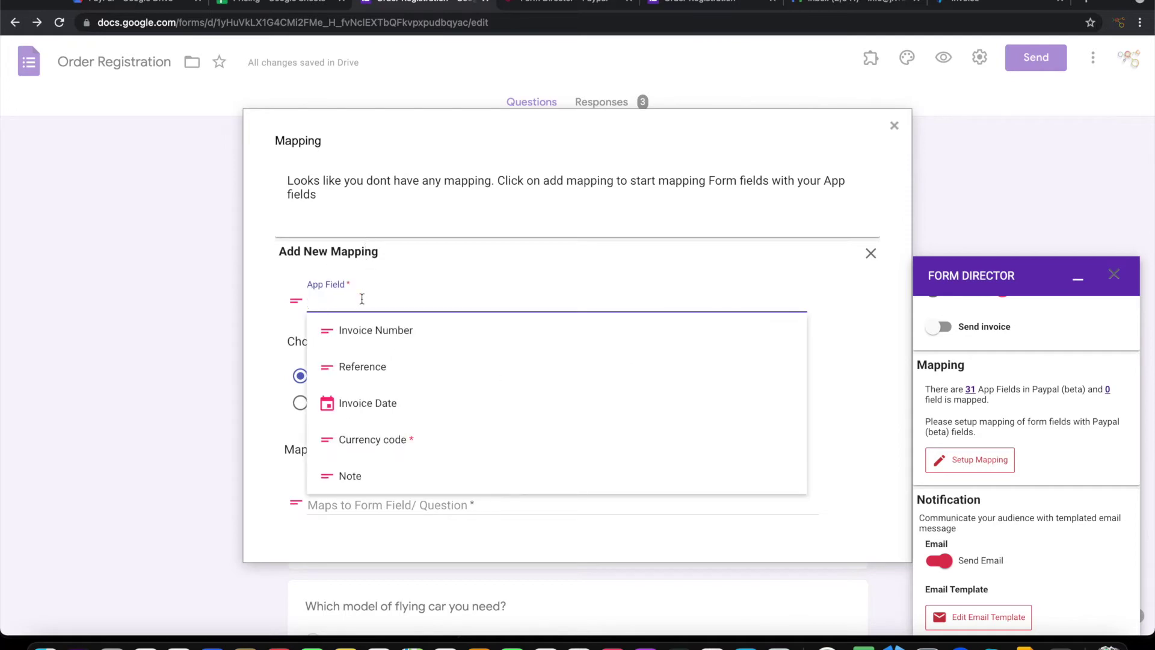
{"action": "left_click", "coordinate": [343, 343]}
{"action": "scroll", "coordinate": [400, 355], "scroll_direction": "down", "scroll_amount": 2}
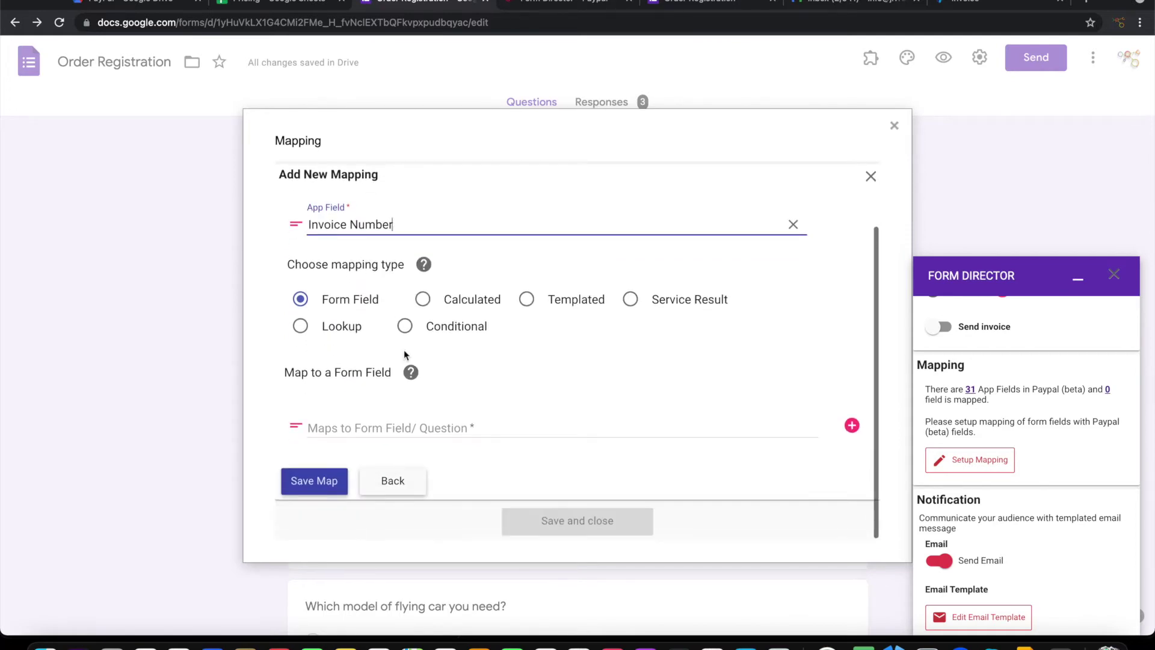
Make Invoice Number a Pre Defined Auto Increment with prefix INV-CAR- and 4 digits, and save
{"action": "left_click", "coordinate": [461, 301]}
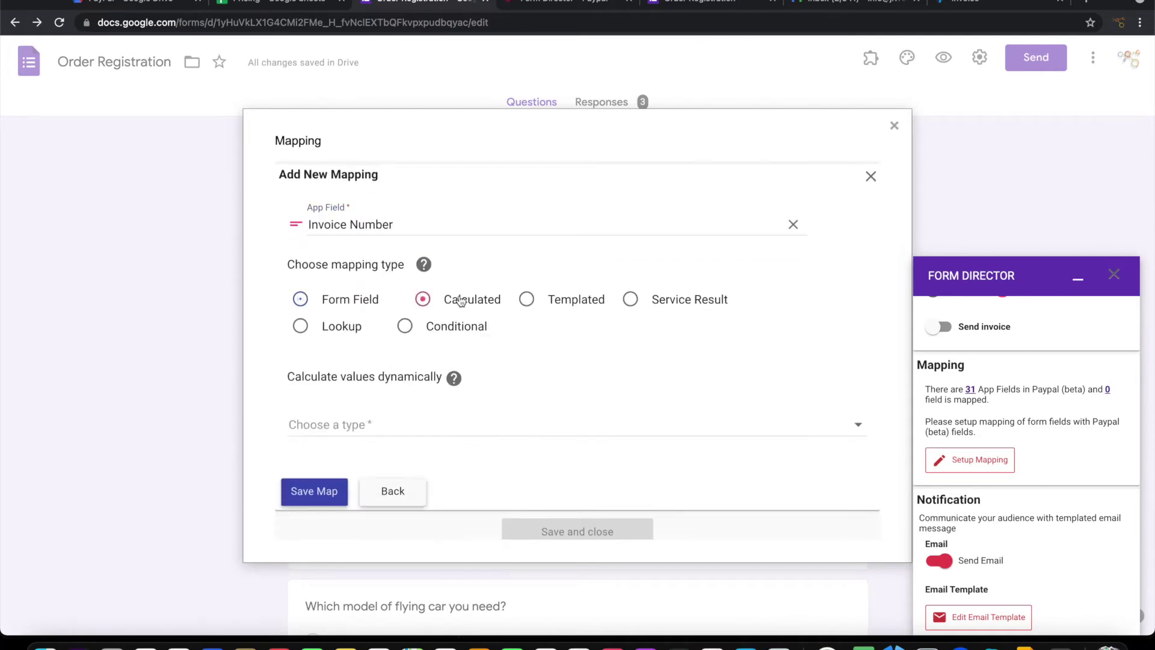
{"action": "left_click", "coordinate": [410, 425]}
{"action": "left_click", "coordinate": [376, 426]}
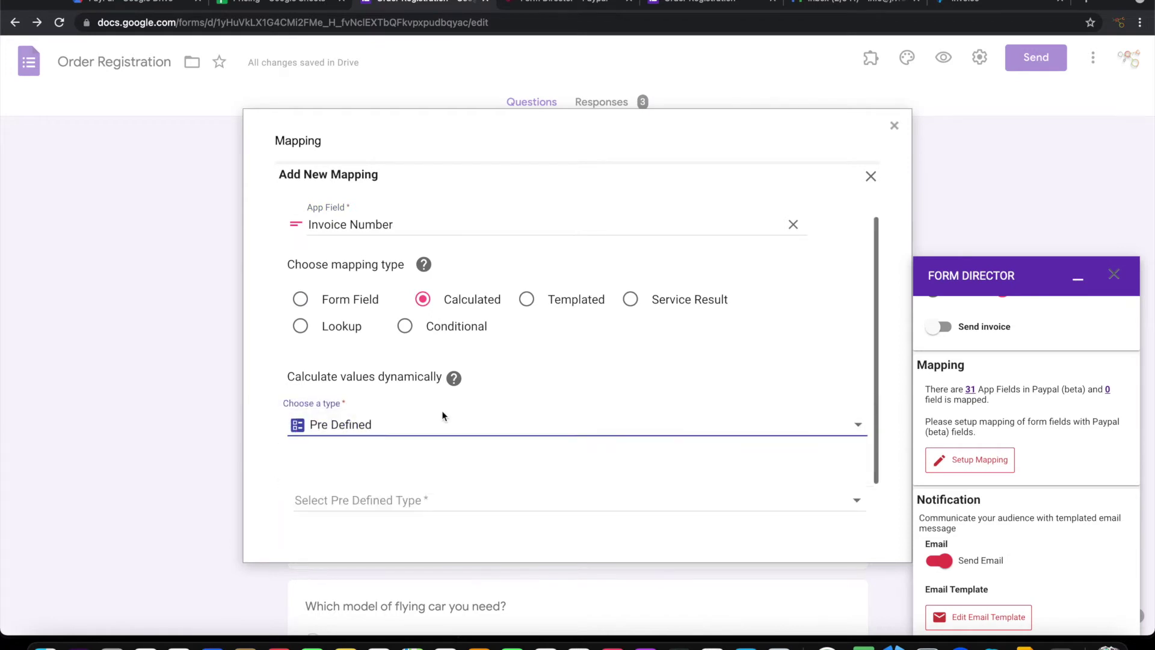
{"action": "scroll", "coordinate": [441, 415], "scroll_direction": "down", "scroll_amount": 2}
{"action": "left_click", "coordinate": [410, 421]}
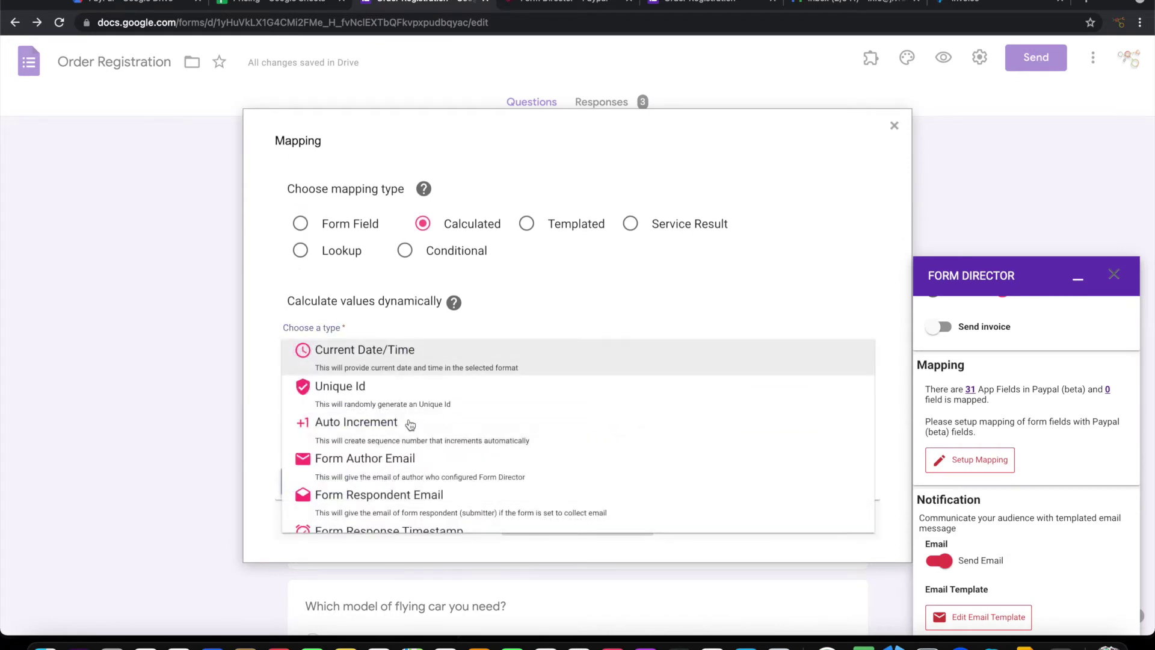
{"action": "left_click", "coordinate": [410, 424]}
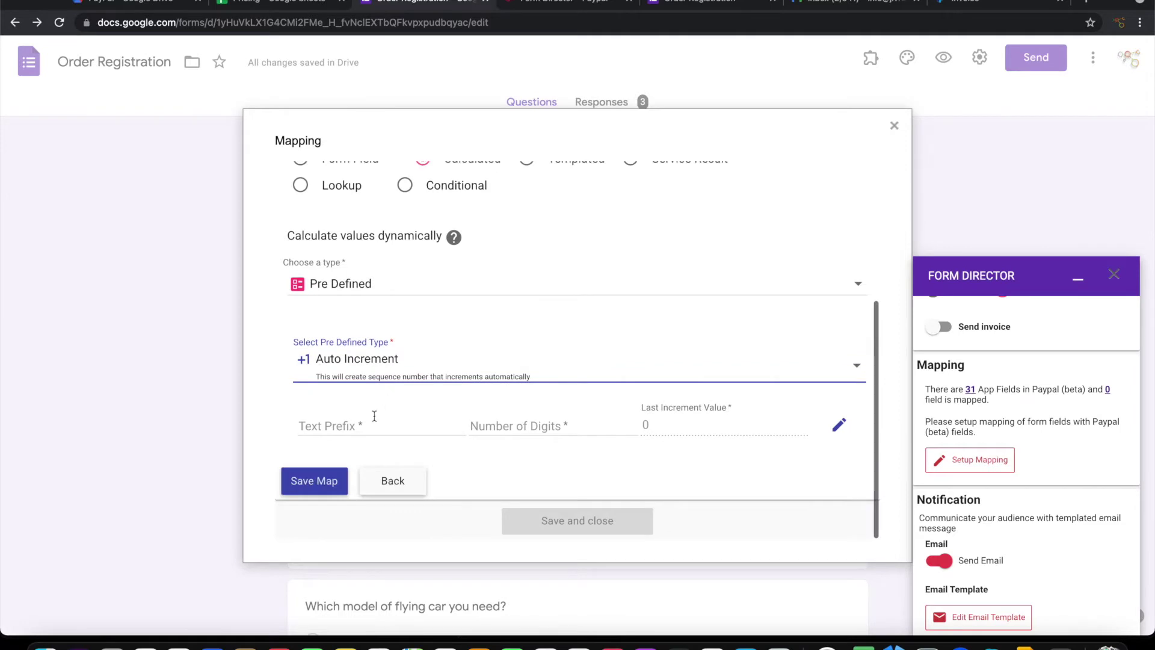
{"action": "left_click", "coordinate": [375, 416]}
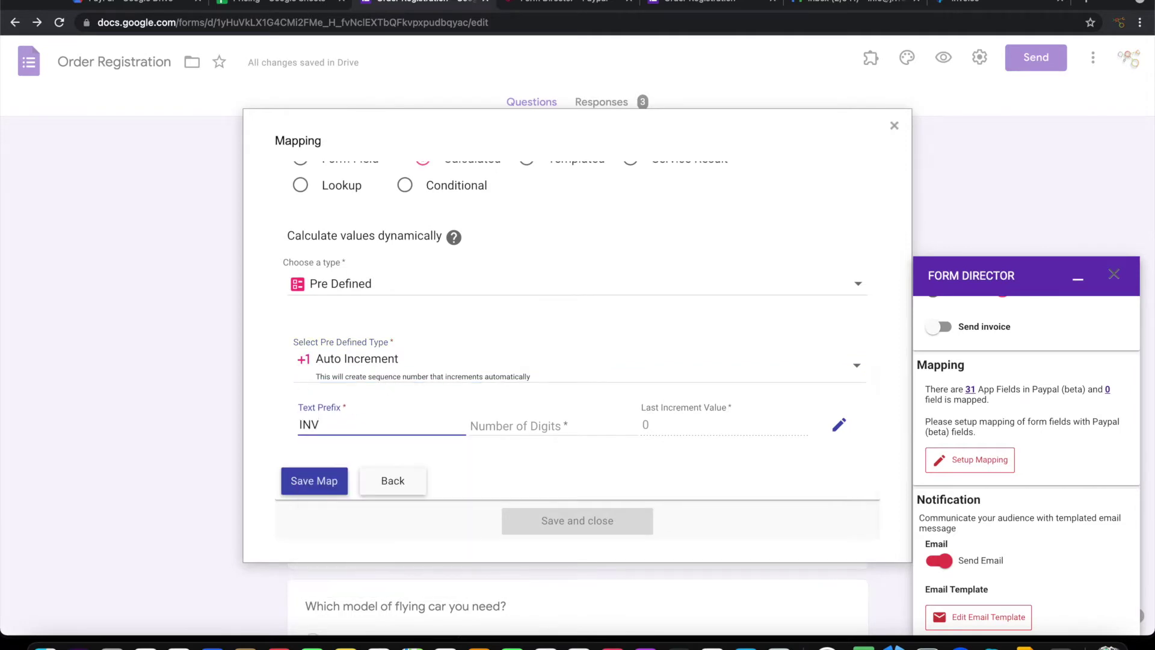
{"action": "type", "text": "INV-CAR-"}
{"action": "key", "text": "Tab"}
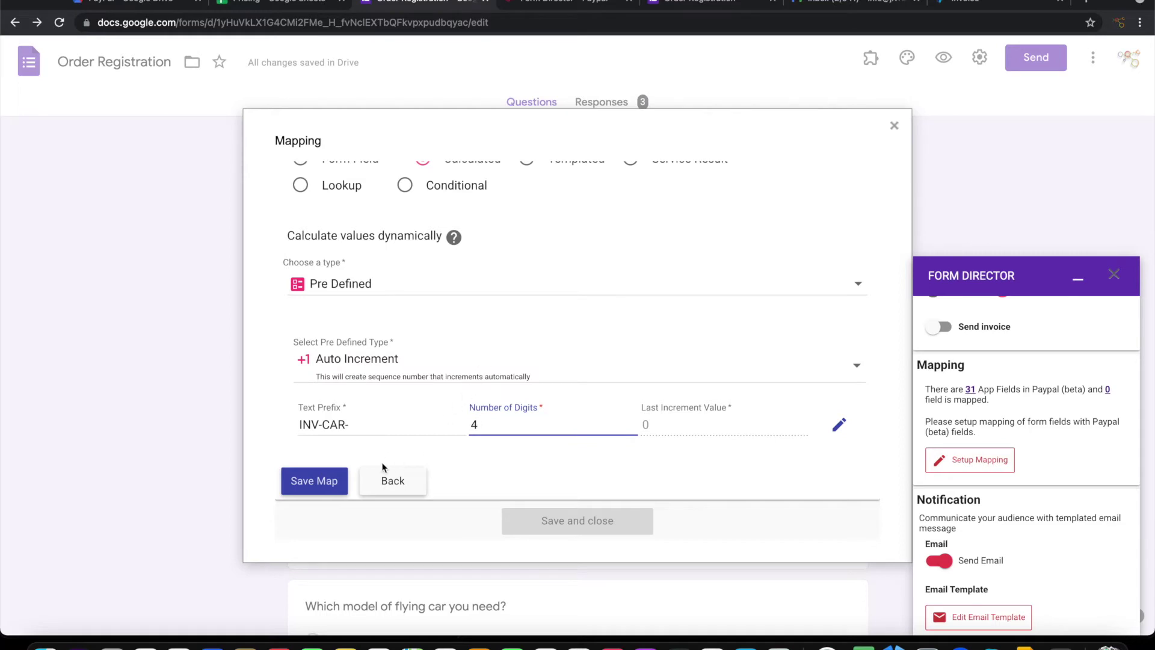
{"action": "left_click", "coordinate": [316, 482]}
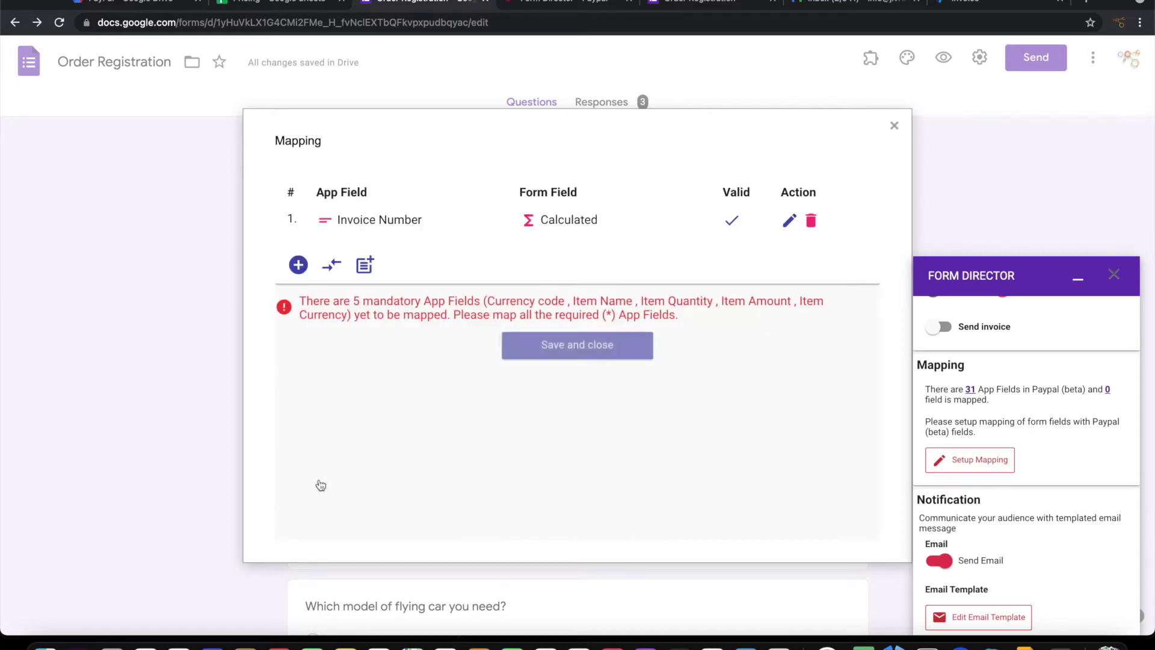
Map Currency code to a Templated value of USD and save the mapping
{"action": "left_click", "coordinate": [298, 265]}
{"action": "left_click", "coordinate": [381, 324]}
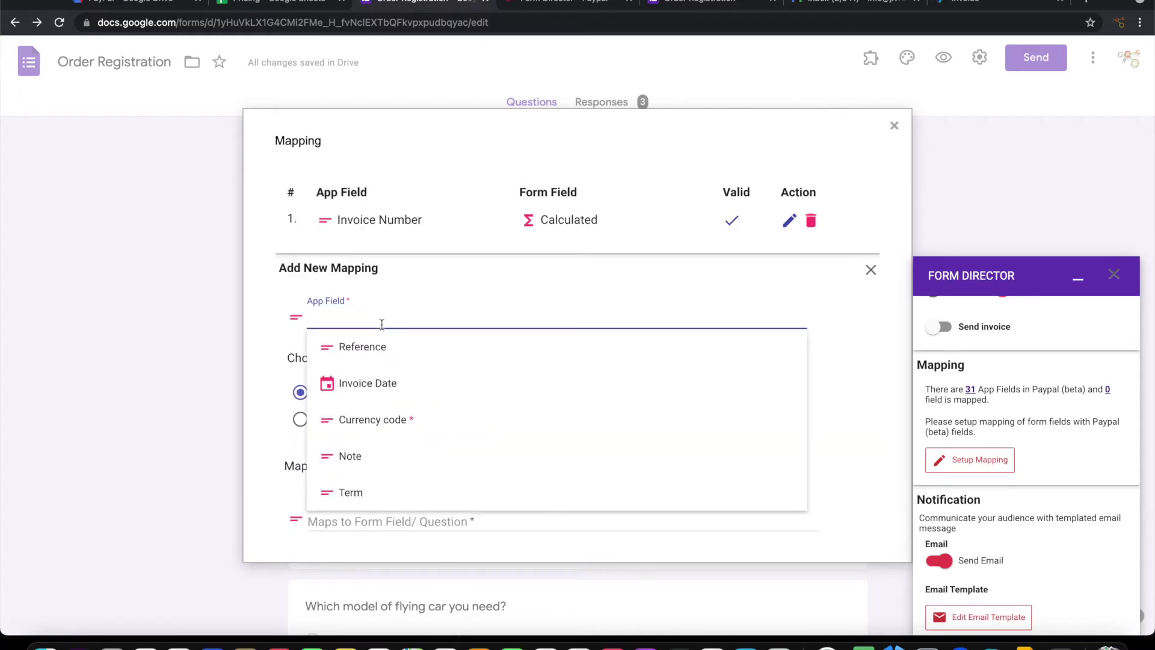
{"action": "left_click", "coordinate": [391, 419]}
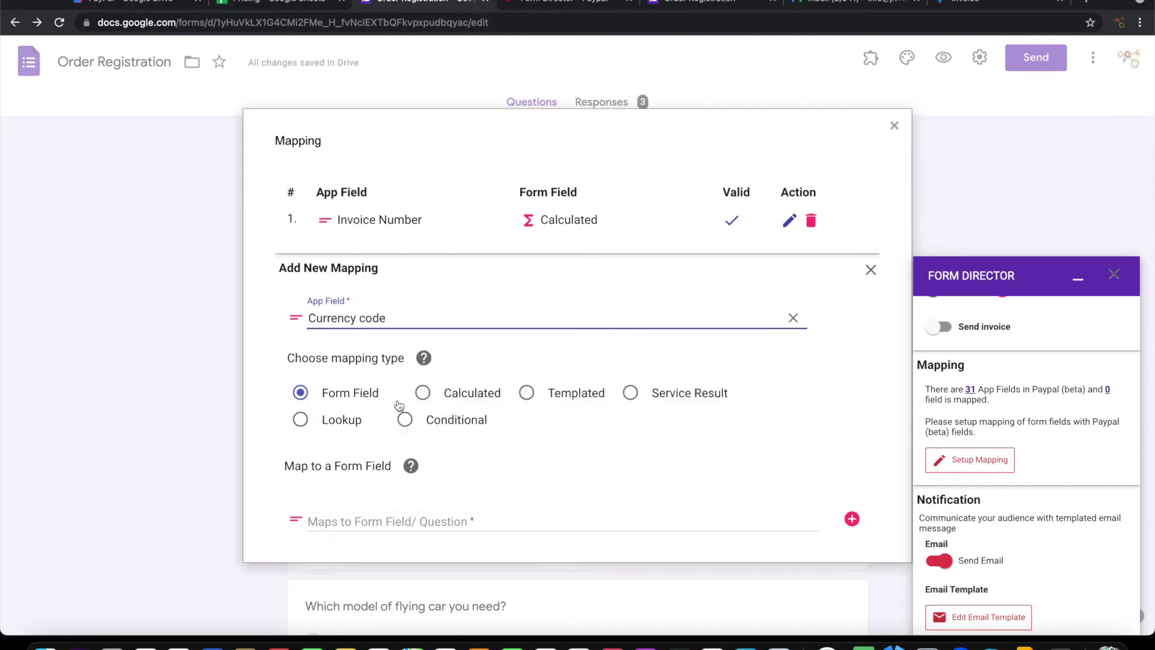
{"action": "left_click", "coordinate": [526, 392]}
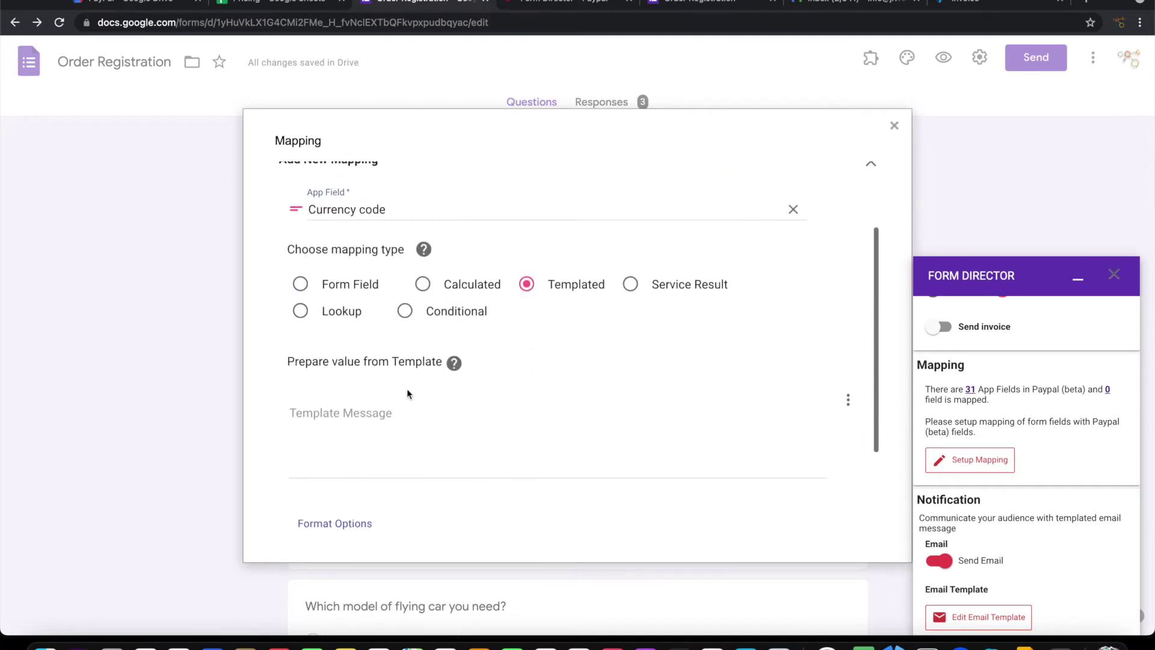
{"action": "left_click", "coordinate": [403, 398]}
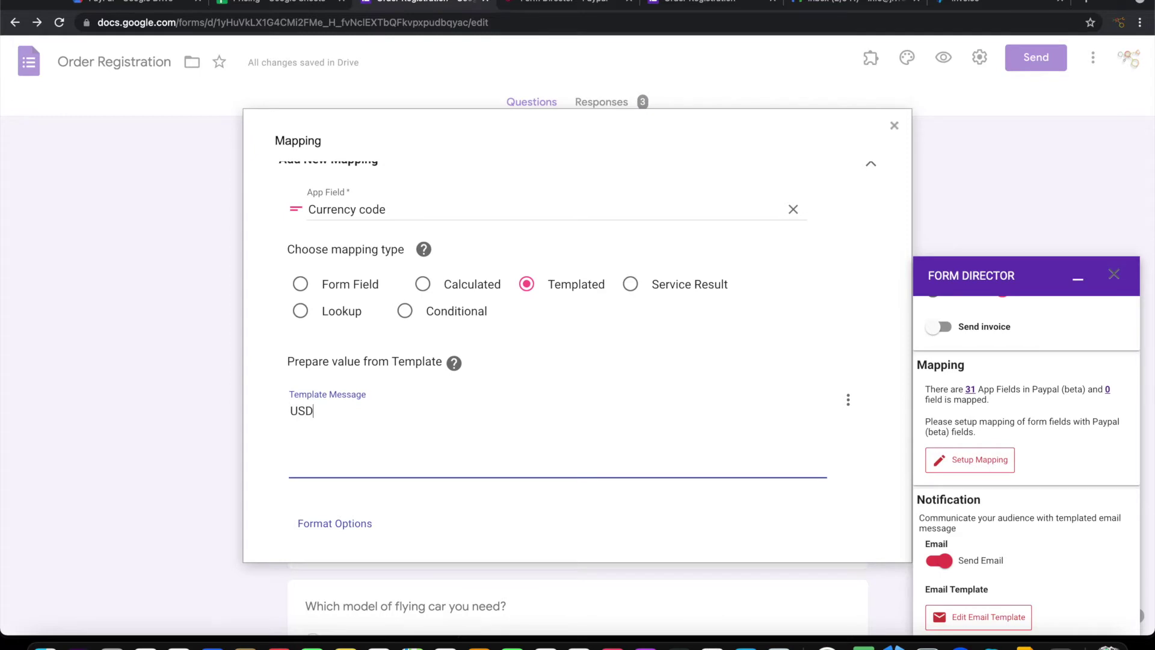
{"action": "scroll", "coordinate": [425, 412], "scroll_direction": "down", "scroll_amount": 5}
{"action": "left_click", "coordinate": [315, 441]}
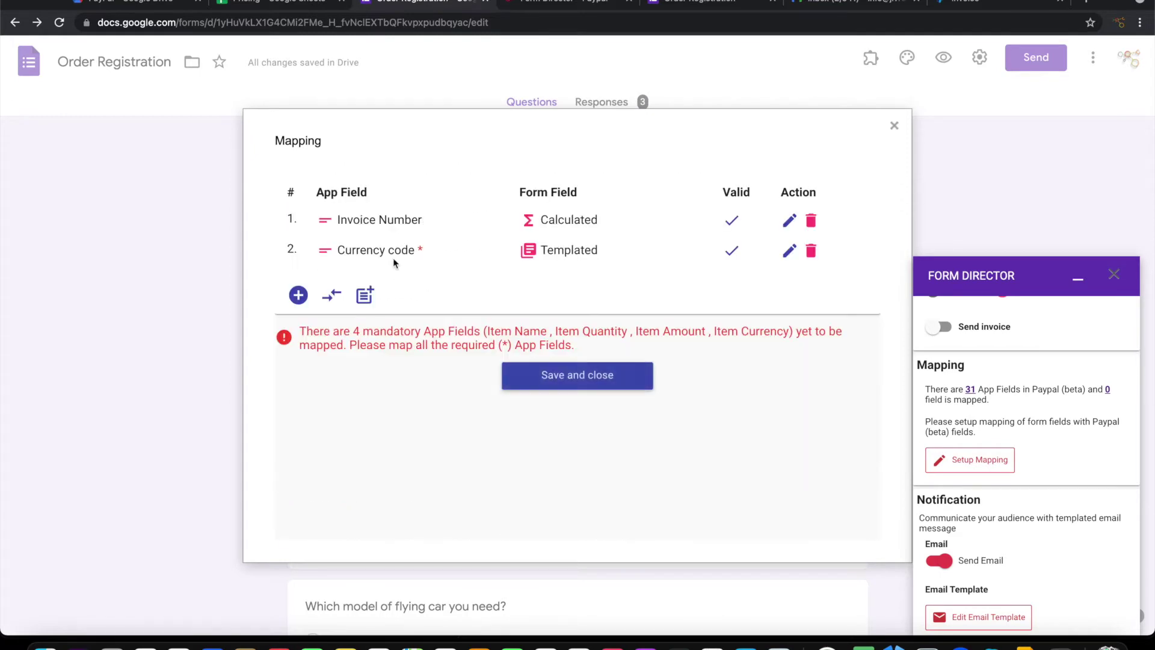
{"action": "left_click", "coordinate": [298, 295]}
{"action": "left_click", "coordinate": [387, 347]}
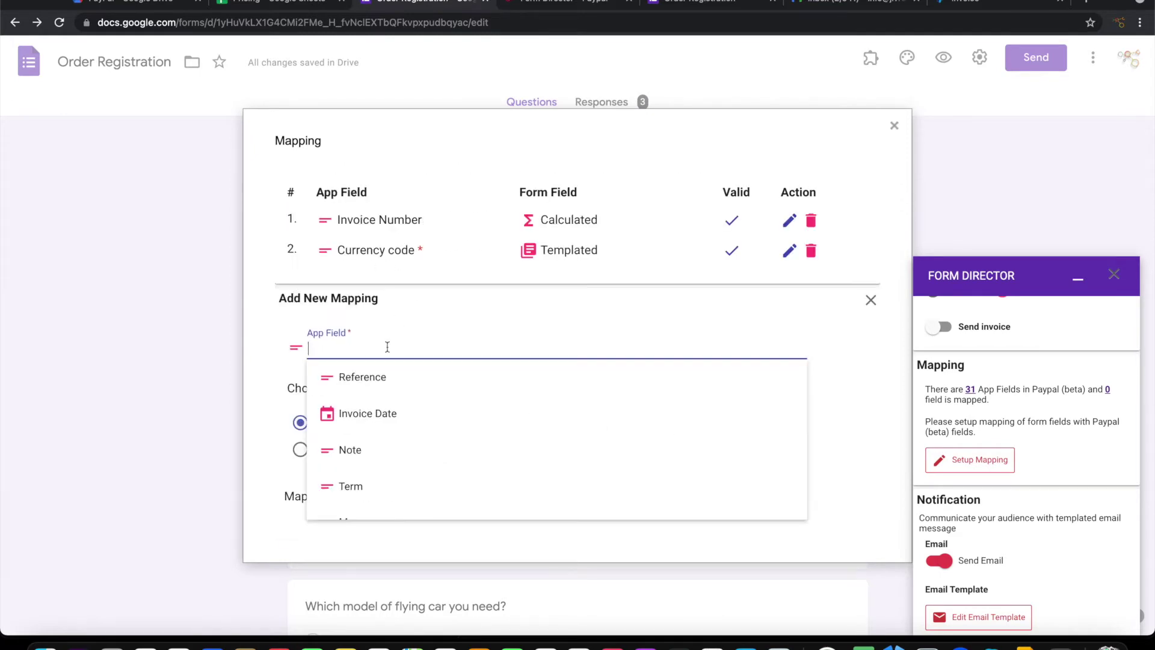
Map Item Name to the 'Which model of flying car you need?' question and save
{"action": "scroll", "coordinate": [470, 467], "scroll_direction": "down", "scroll_amount": 4}
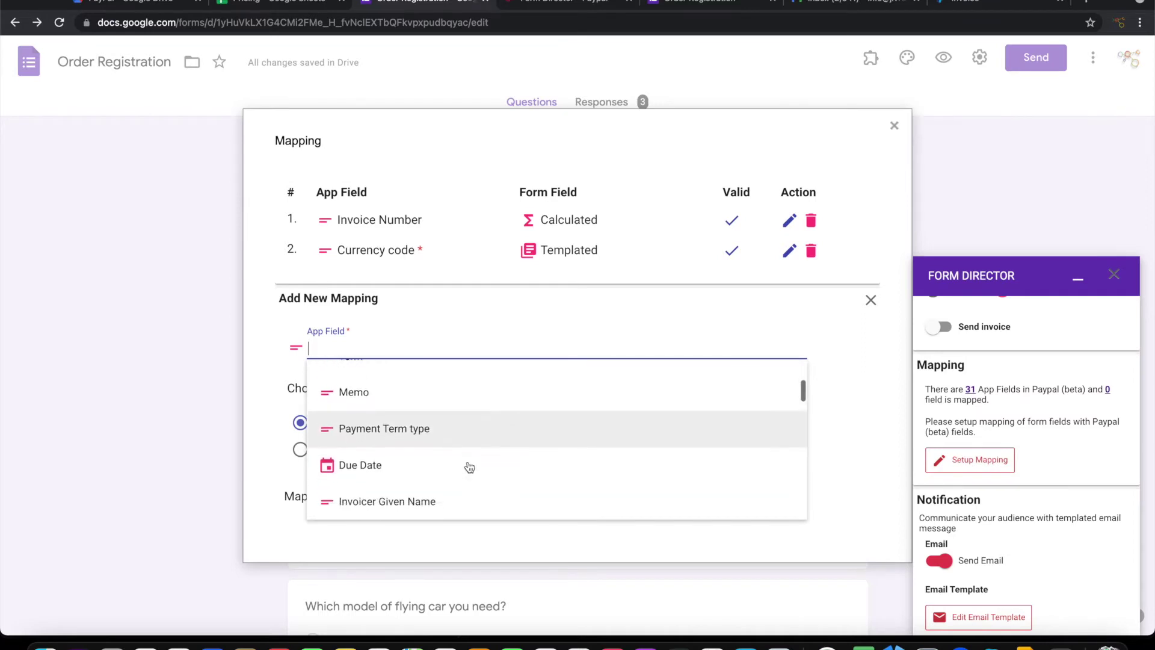
{"action": "scroll", "coordinate": [469, 467], "scroll_direction": "down", "scroll_amount": 10}
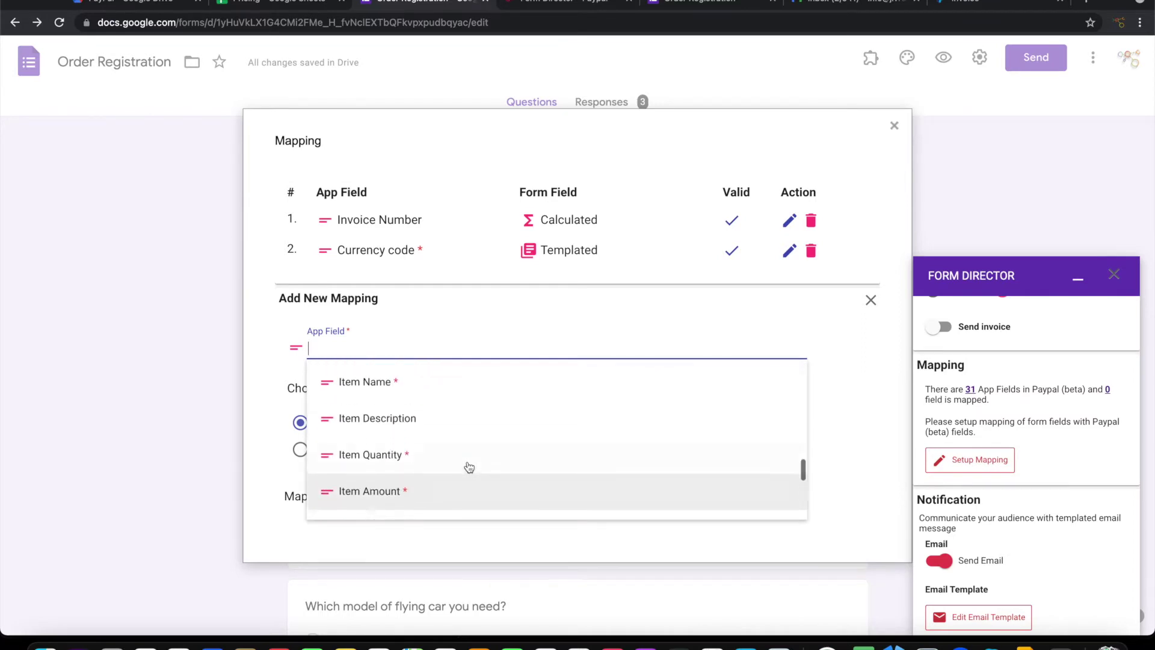
{"action": "scroll", "coordinate": [469, 466], "scroll_direction": "up", "scroll_amount": 1}
{"action": "left_click", "coordinate": [396, 398]}
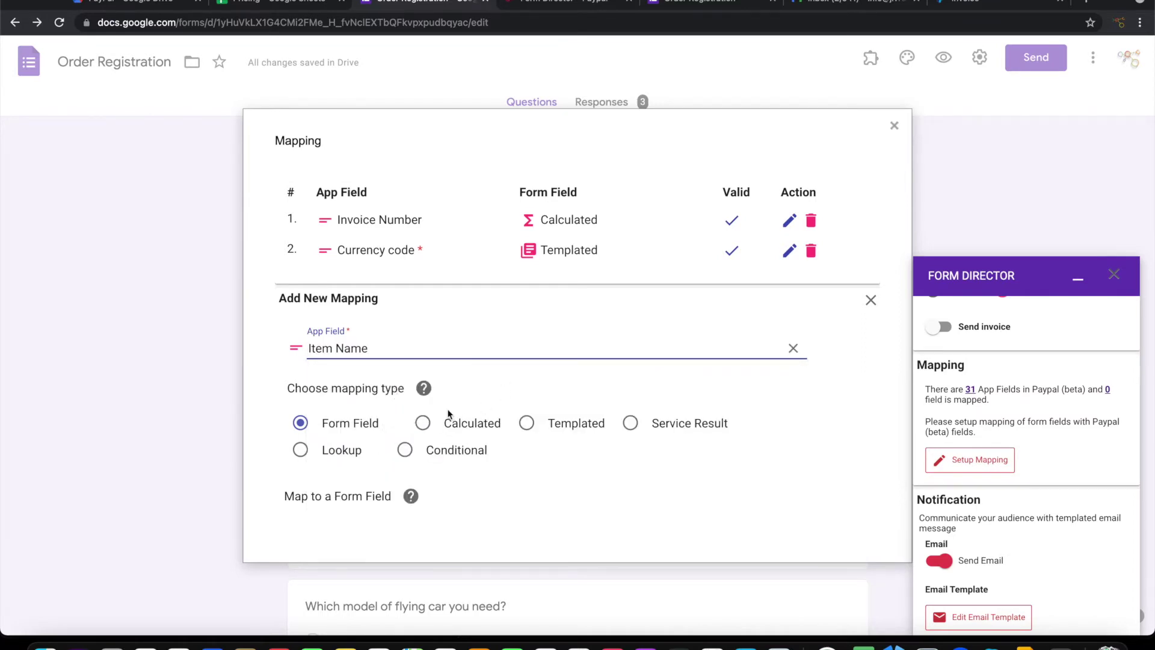
{"action": "scroll", "coordinate": [396, 457], "scroll_direction": "down", "scroll_amount": 2}
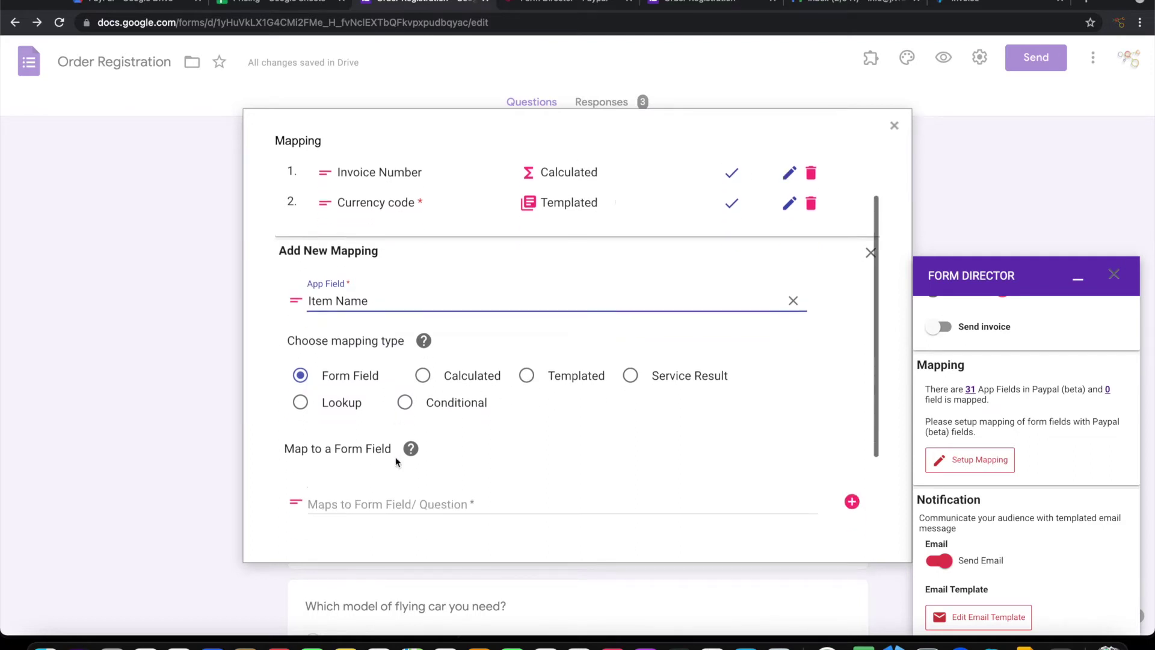
{"action": "scroll", "coordinate": [395, 457], "scroll_direction": "down", "scroll_amount": 4}
{"action": "left_click", "coordinate": [425, 394]}
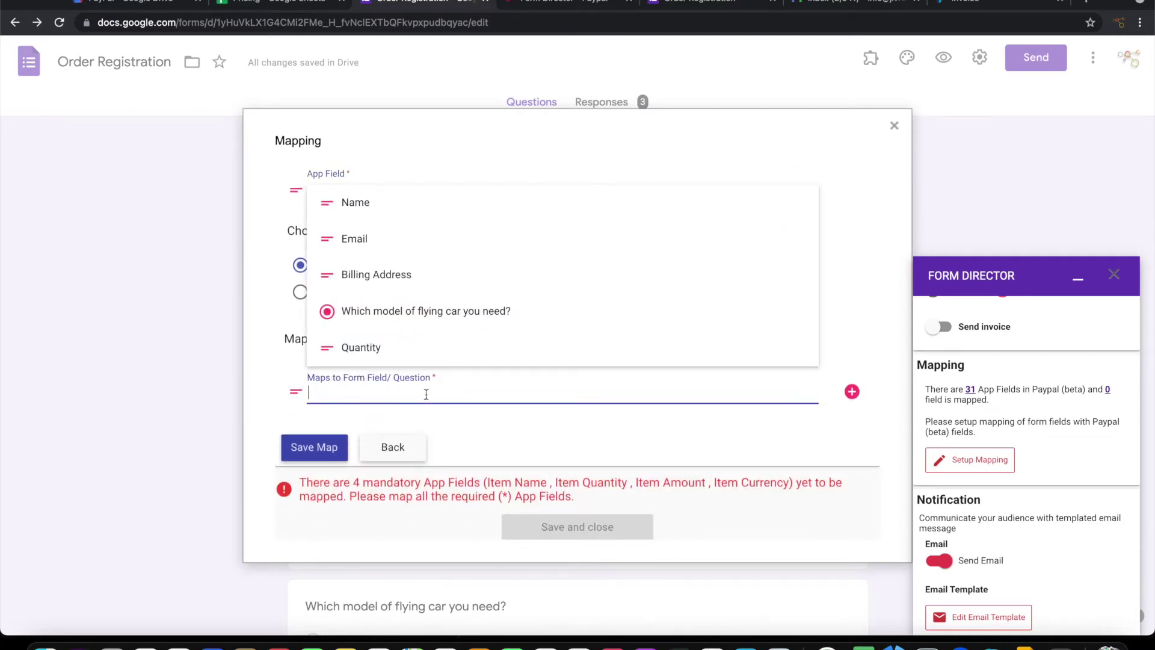
{"action": "left_click", "coordinate": [425, 318]}
{"action": "left_click", "coordinate": [325, 451]}
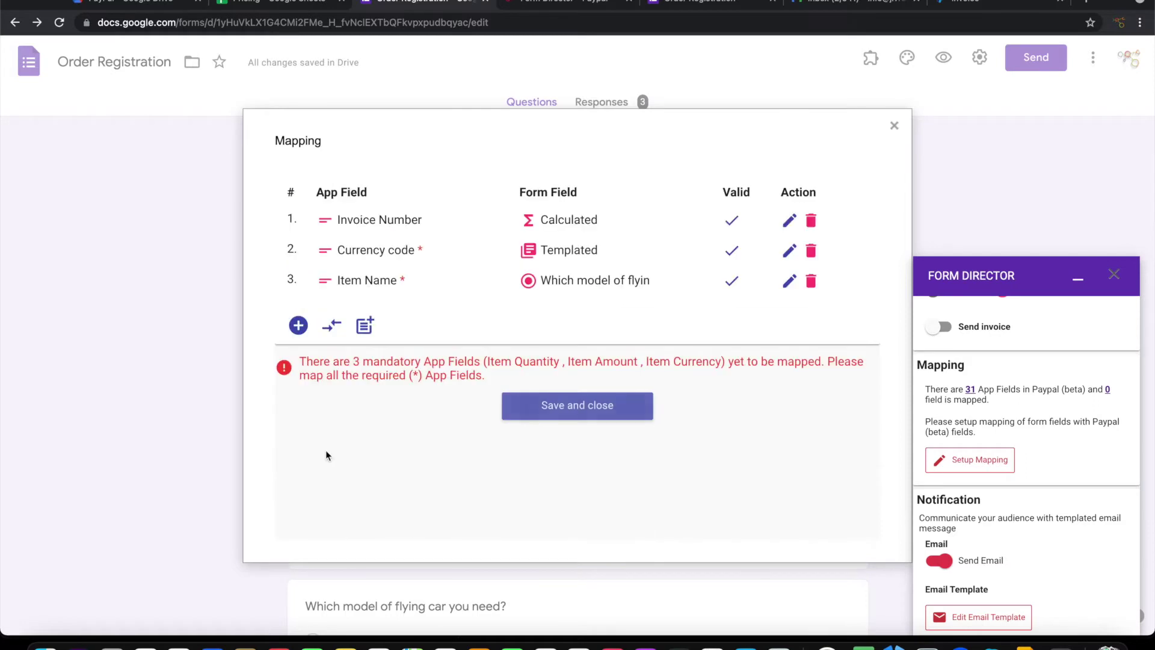
{"action": "left_click", "coordinate": [299, 325]}
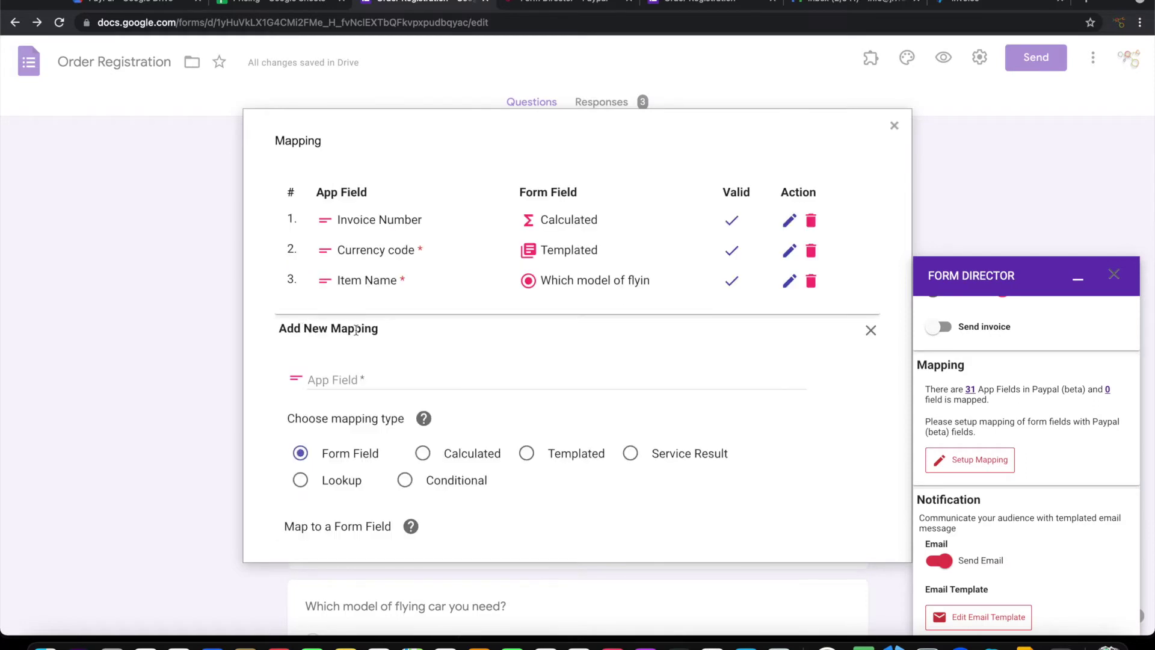
Choose Item Description as the app field, check the Pricing sheet, and make it a Lookup
{"action": "left_click", "coordinate": [385, 379]}
{"action": "scroll", "coordinate": [385, 289], "scroll_direction": "down", "scroll_amount": 10}
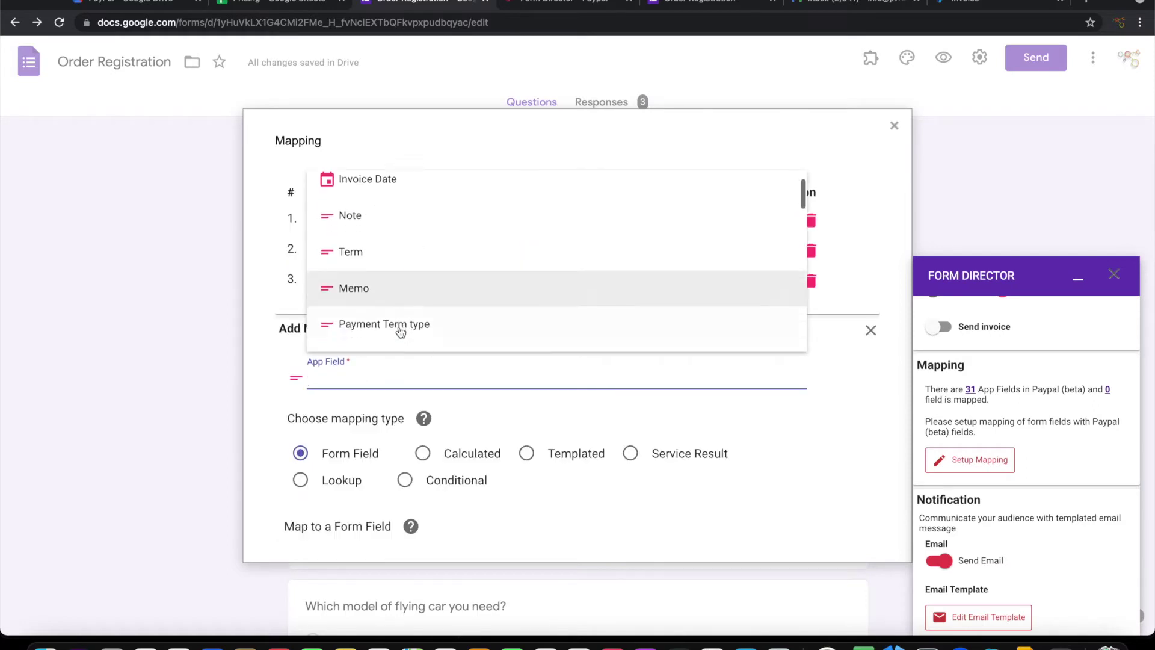
{"action": "type", "text": "ite"}
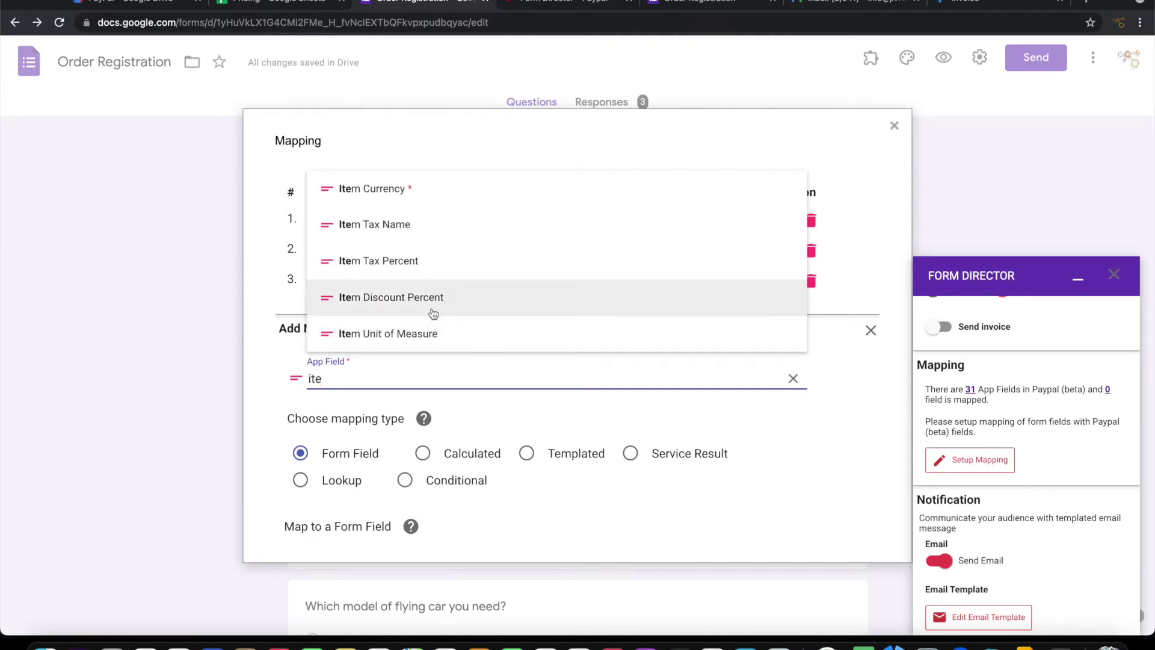
{"action": "type", "text": "m de"}
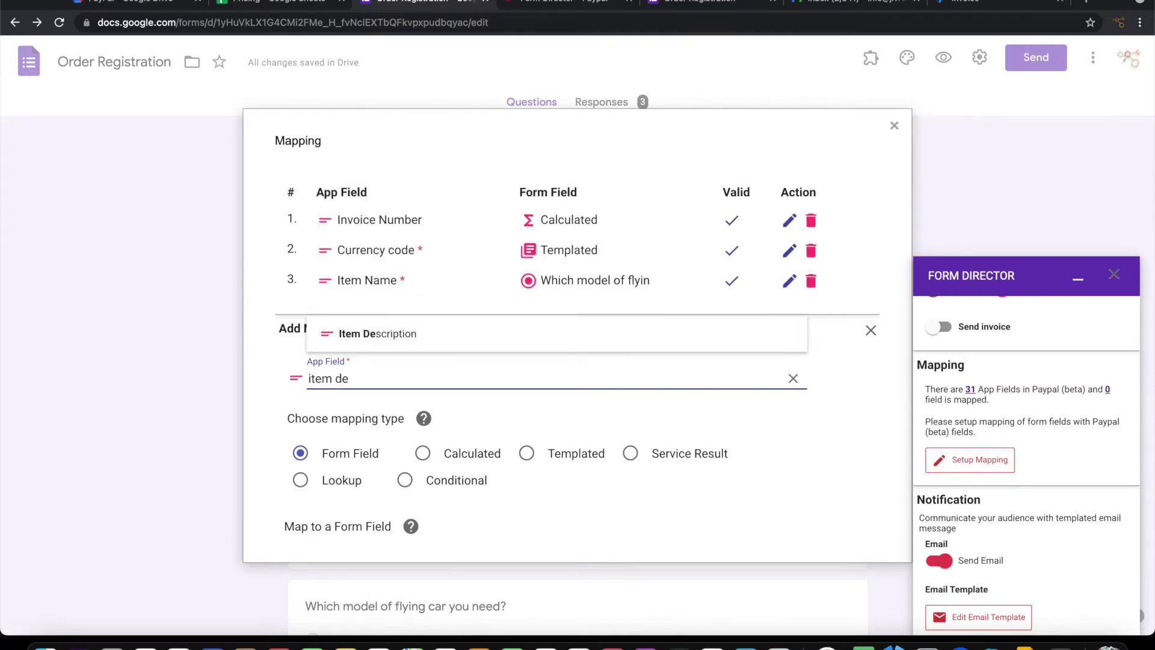
{"action": "left_click", "coordinate": [396, 325]}
{"action": "scroll", "coordinate": [503, 399], "scroll_direction": "down", "scroll_amount": 3}
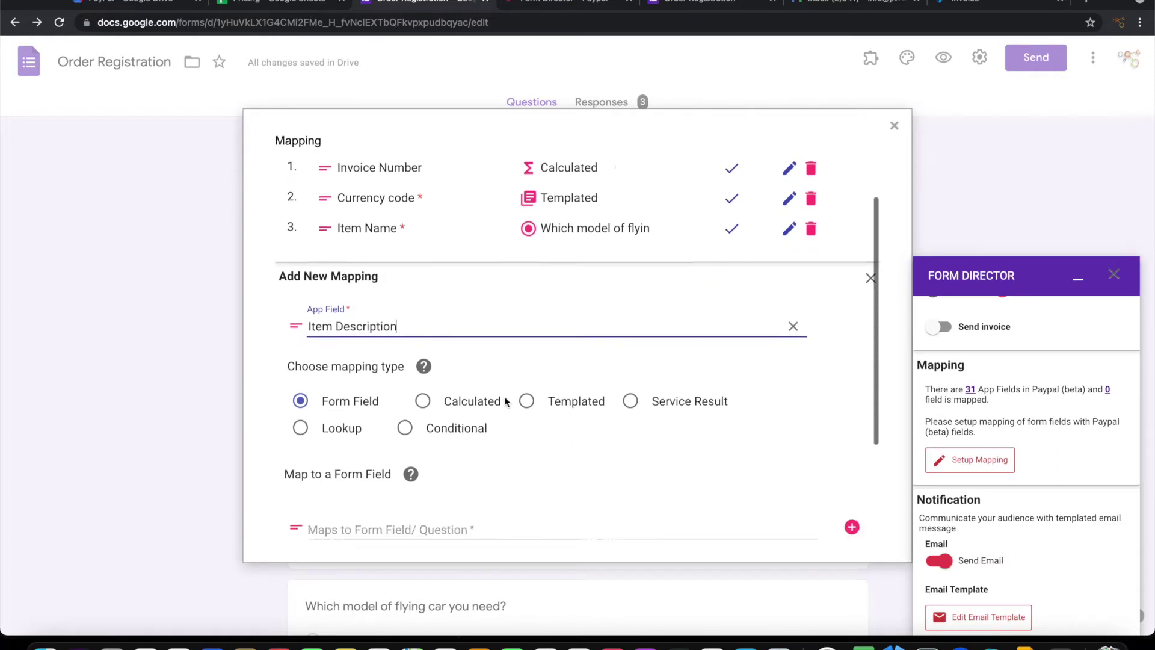
{"action": "left_click", "coordinate": [265, 2]}
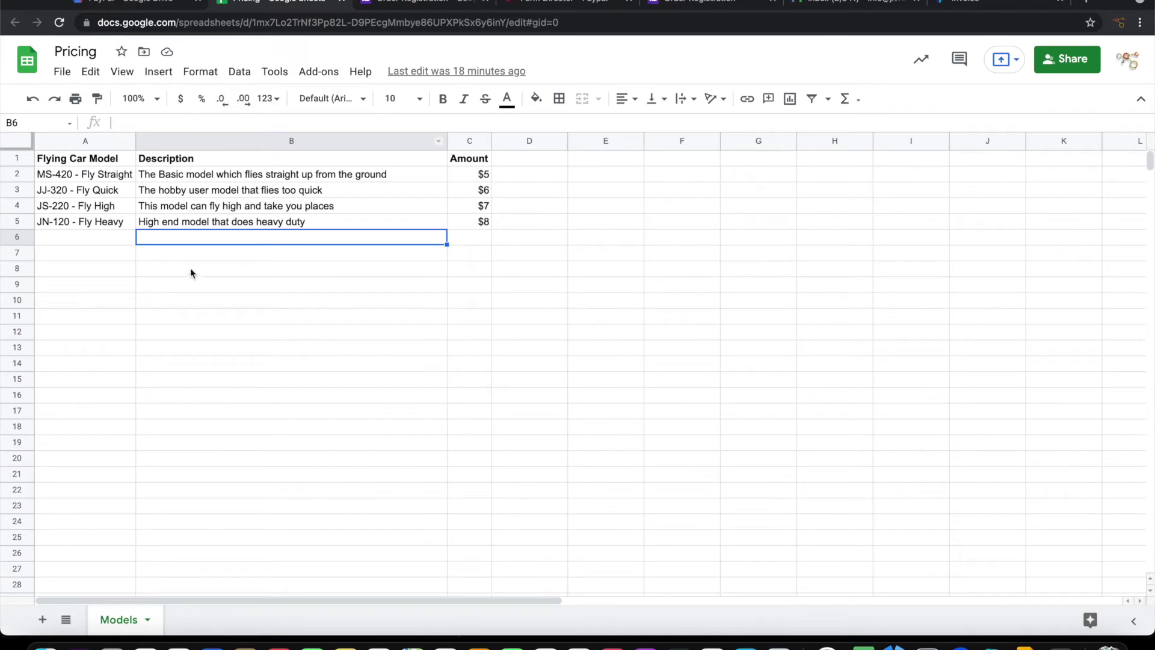
{"action": "left_click", "coordinate": [402, 2]}
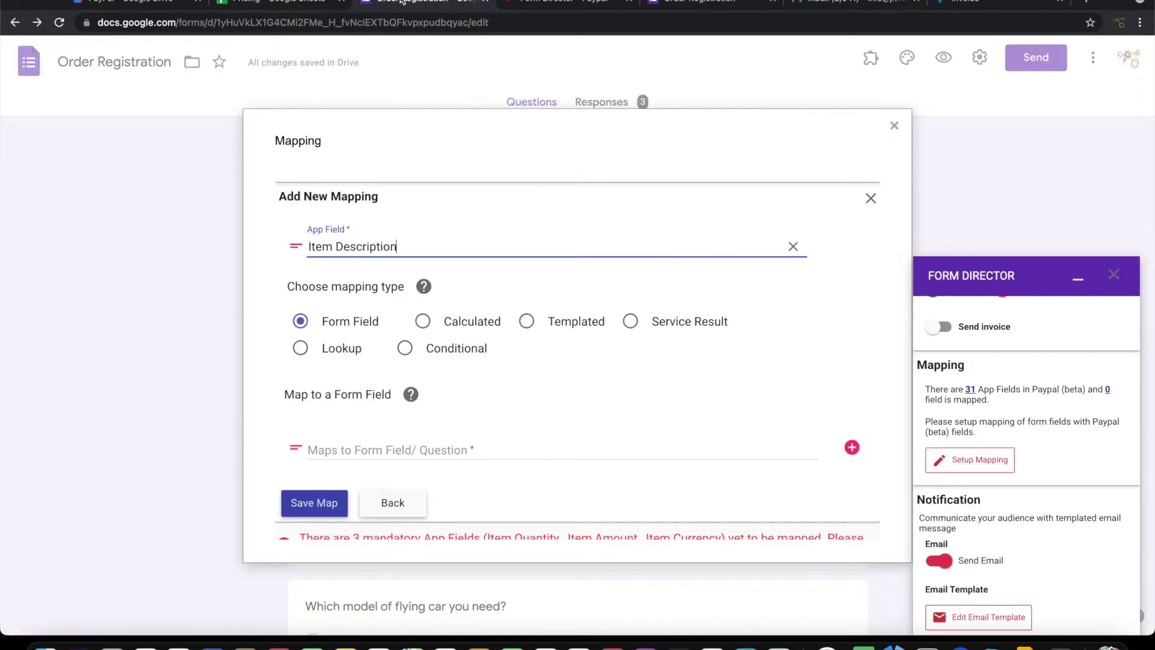
{"action": "left_click", "coordinate": [341, 350]}
Search Spreadsheets for 'Pricing' and pick the Pricing file as the lookup source
{"action": "scroll", "coordinate": [541, 403], "scroll_direction": "down", "scroll_amount": 2}
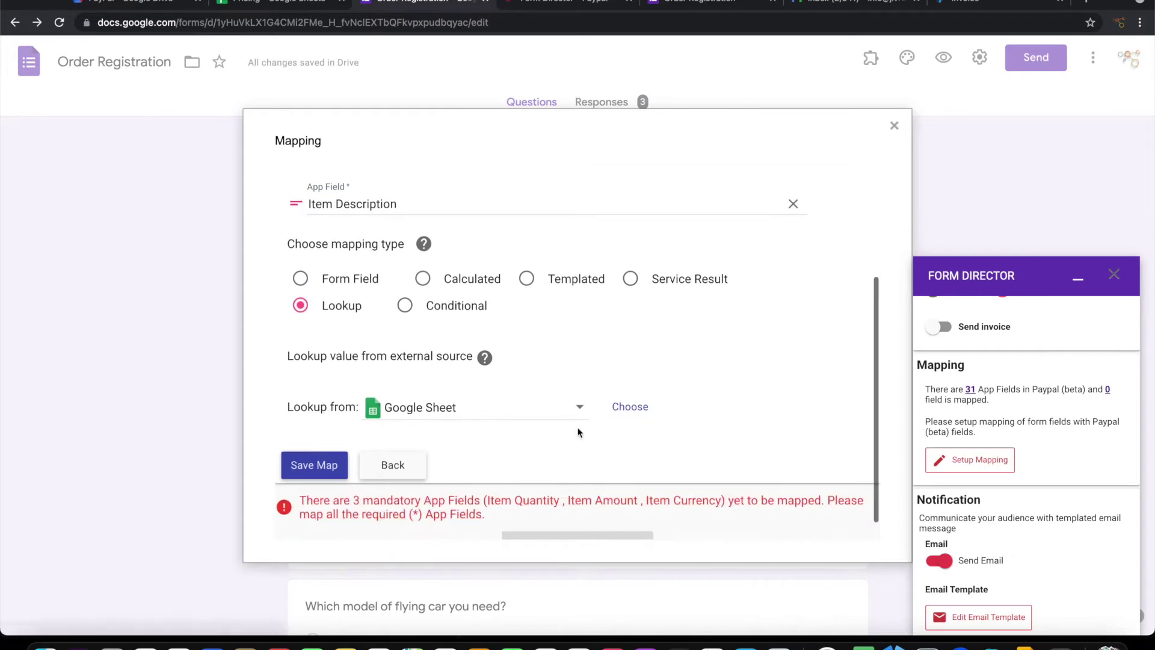
{"action": "left_click", "coordinate": [630, 383]}
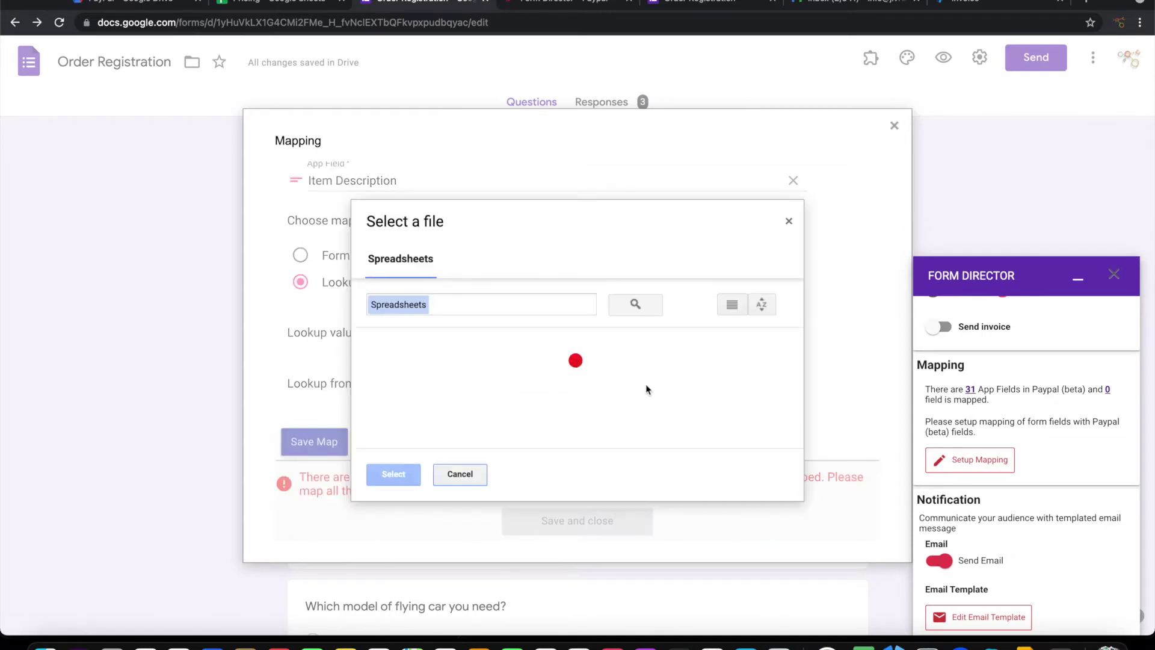
{"action": "type", "text": "Pricing"}
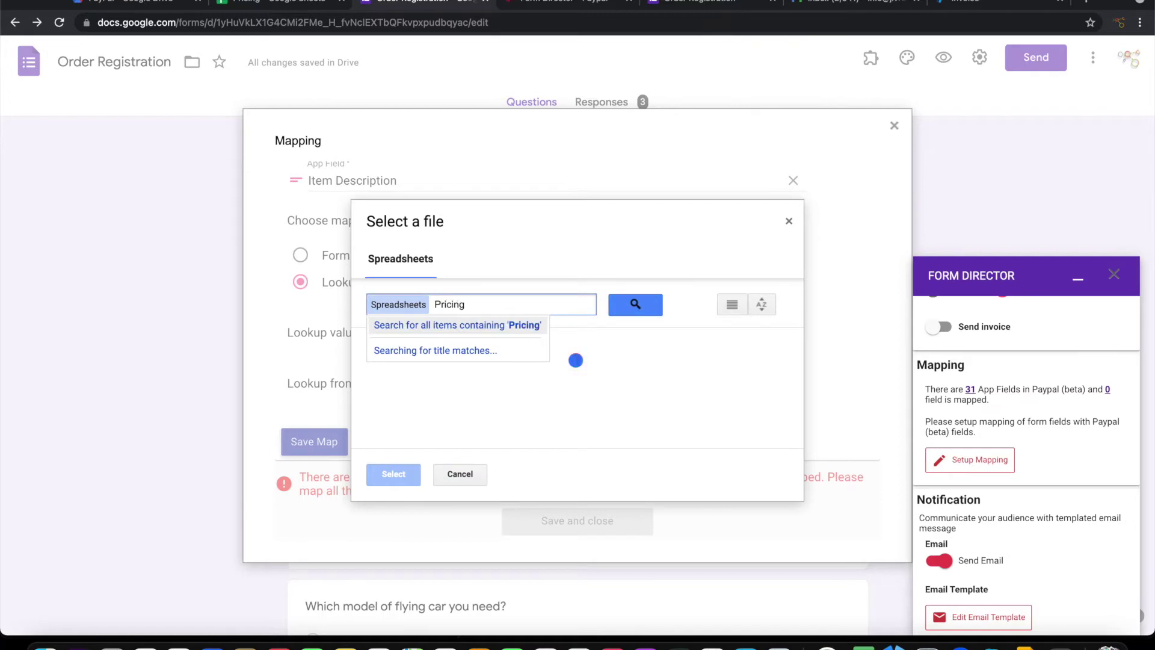
{"action": "key", "text": "Return"}
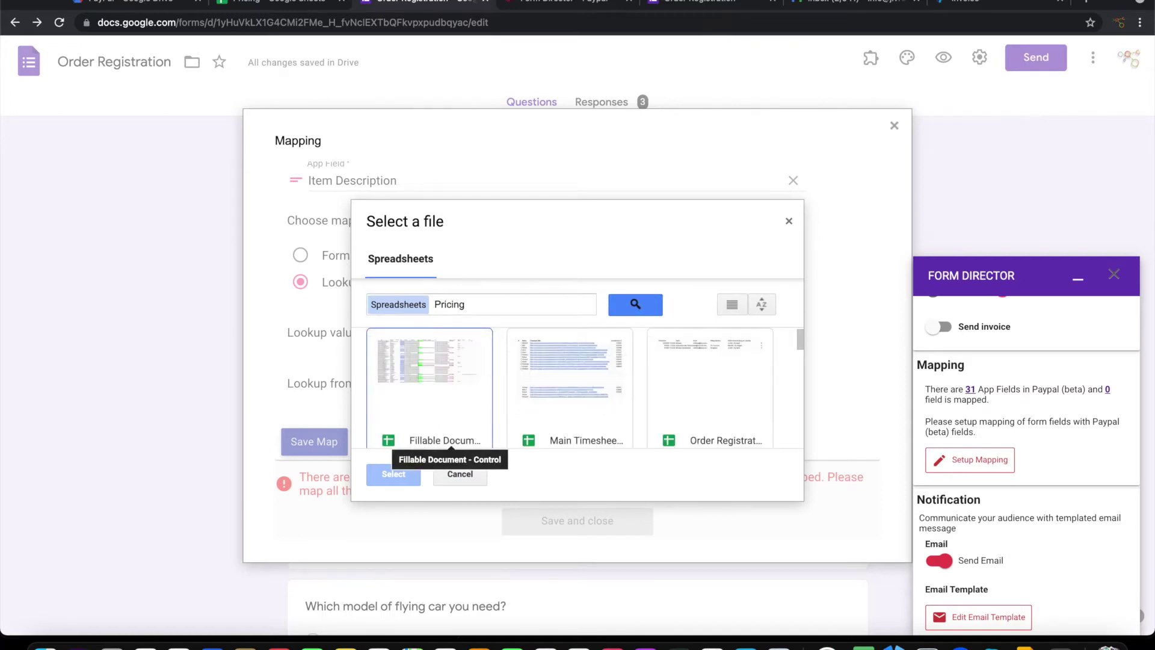
{"action": "left_click", "coordinate": [498, 302]}
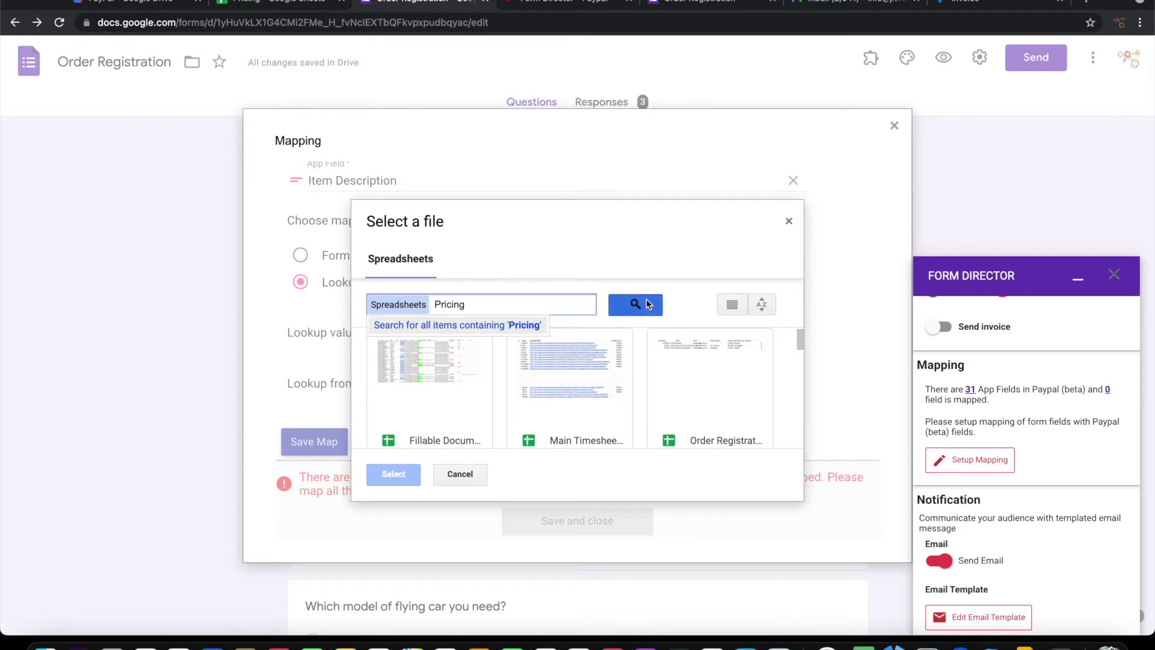
{"action": "left_click", "coordinate": [640, 303]}
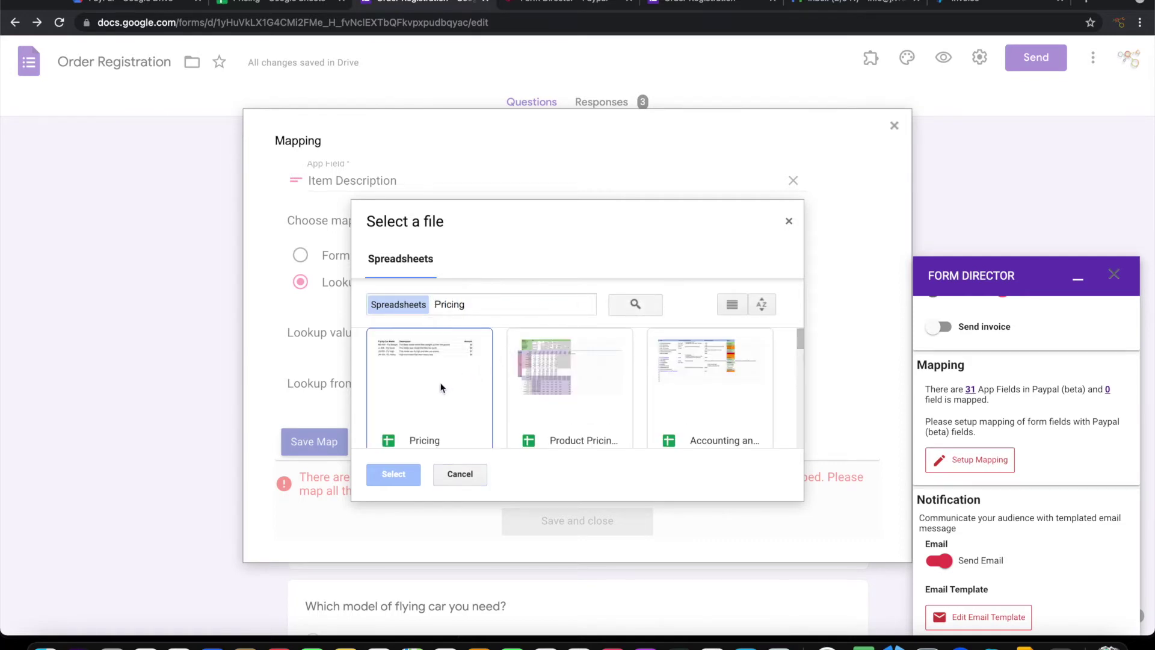
{"action": "left_click", "coordinate": [441, 388]}
Confirm Pricing as the lookup source and review its columns in the Pricing sheet
{"action": "left_click", "coordinate": [404, 474]}
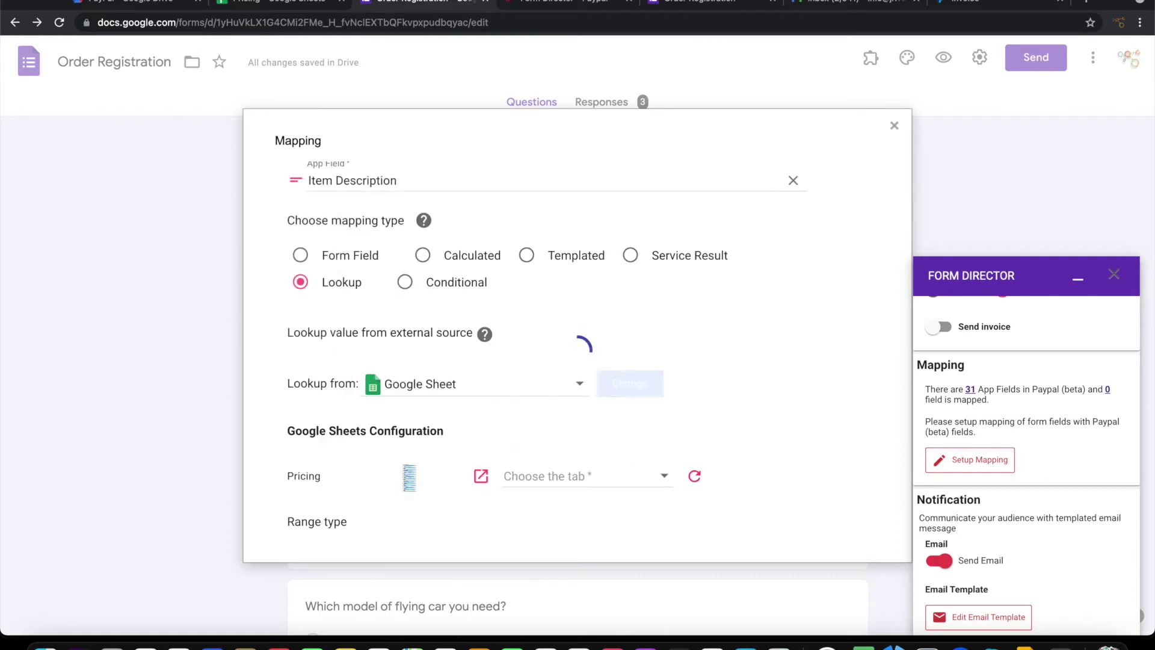
{"action": "scroll", "coordinate": [551, 421], "scroll_direction": "down", "scroll_amount": 3}
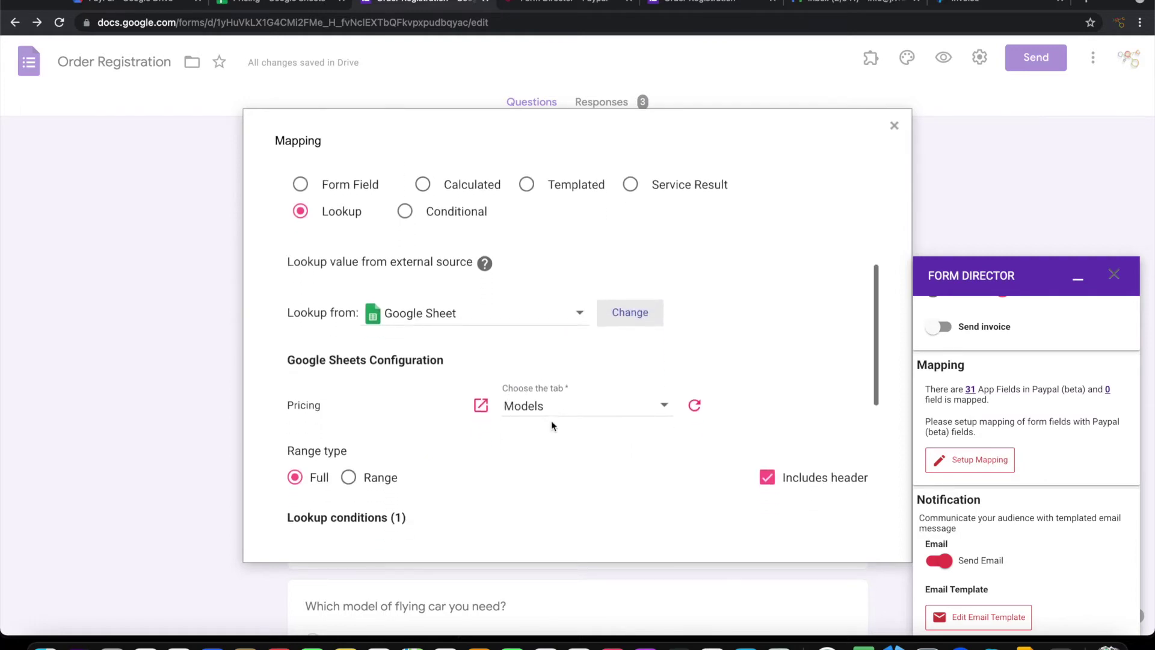
{"action": "left_click", "coordinate": [265, 4]}
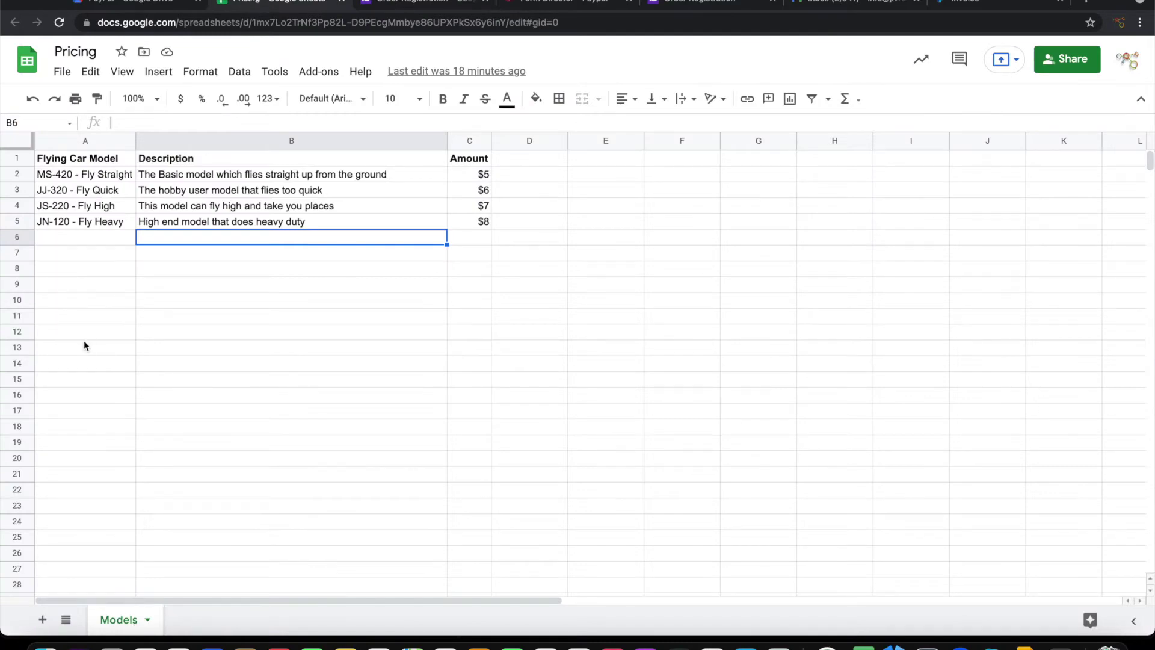
{"action": "left_click", "coordinate": [428, 2]}
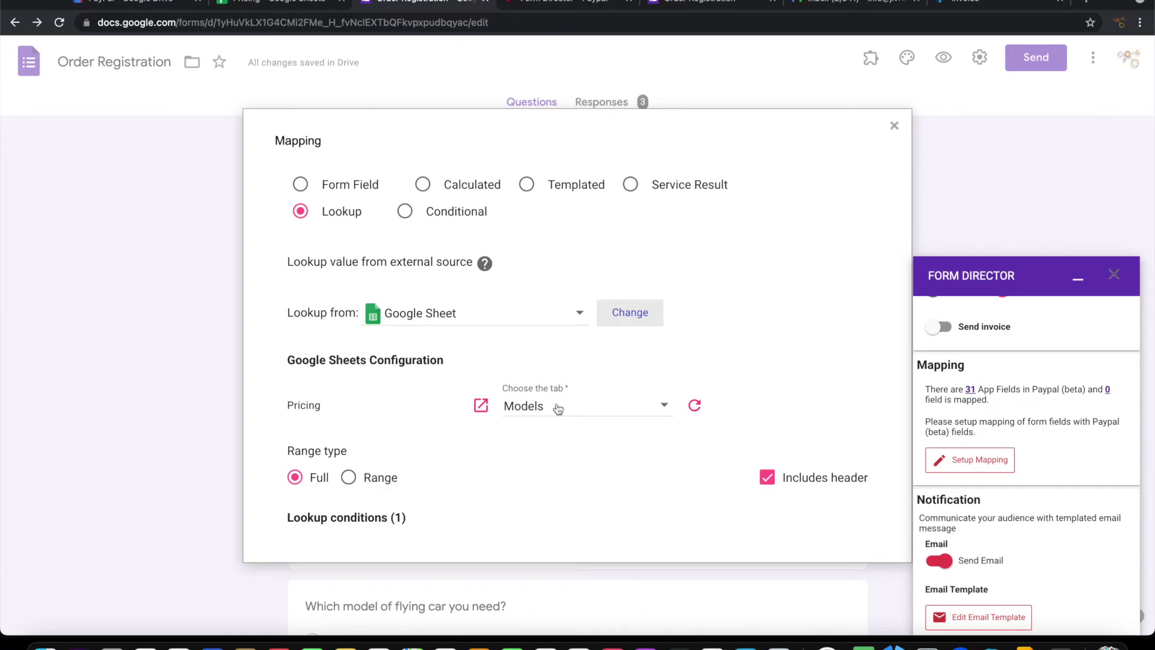
{"action": "scroll", "coordinate": [514, 420], "scroll_direction": "down", "scroll_amount": 2}
{"action": "scroll", "coordinate": [514, 420], "scroll_direction": "down", "scroll_amount": 2}
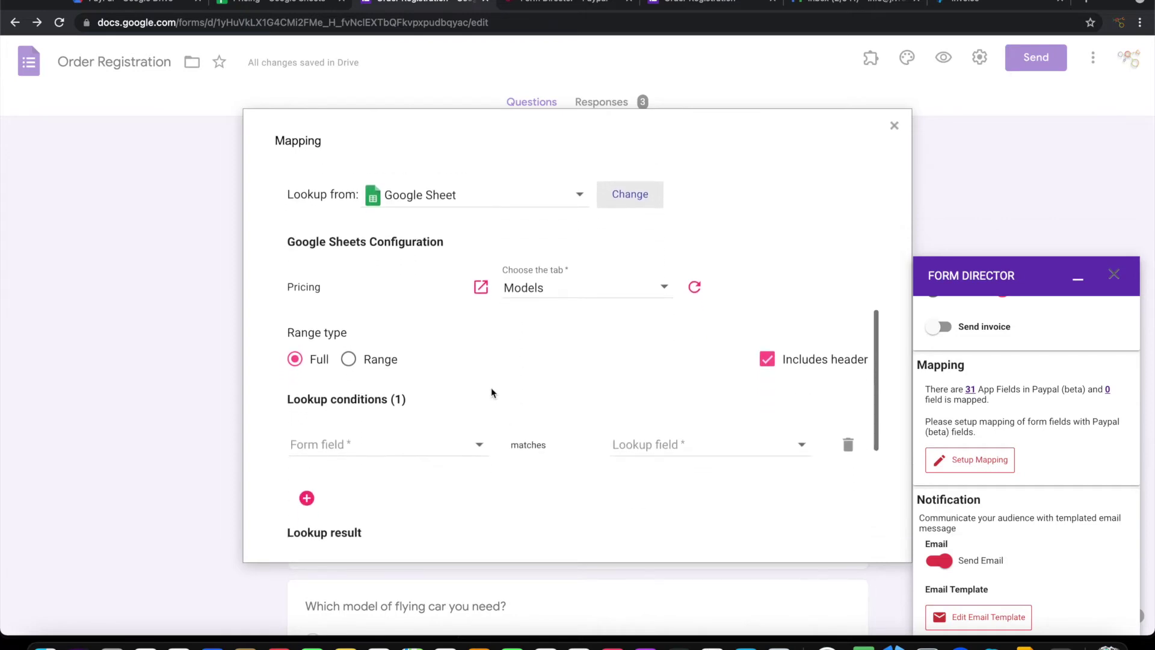
{"action": "scroll", "coordinate": [491, 389], "scroll_direction": "down", "scroll_amount": 1}
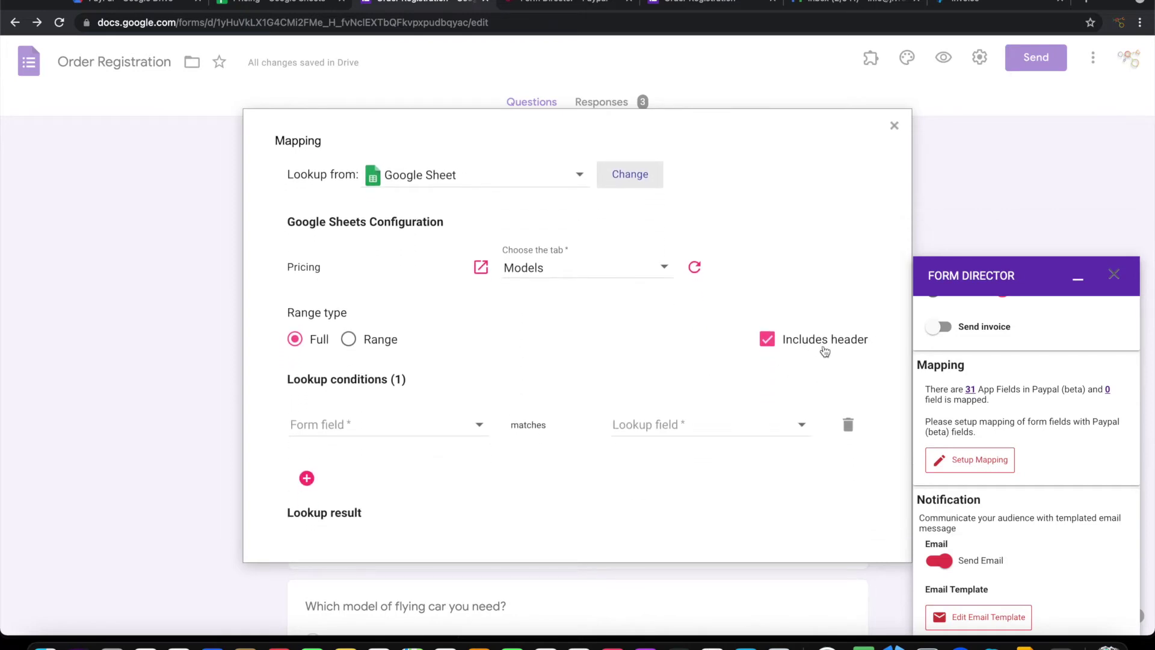
{"action": "scroll", "coordinate": [439, 377], "scroll_direction": "down", "scroll_amount": 3}
Match the flying car question to the Flying Car Model column, return Description, and save
{"action": "left_click", "coordinate": [421, 360]}
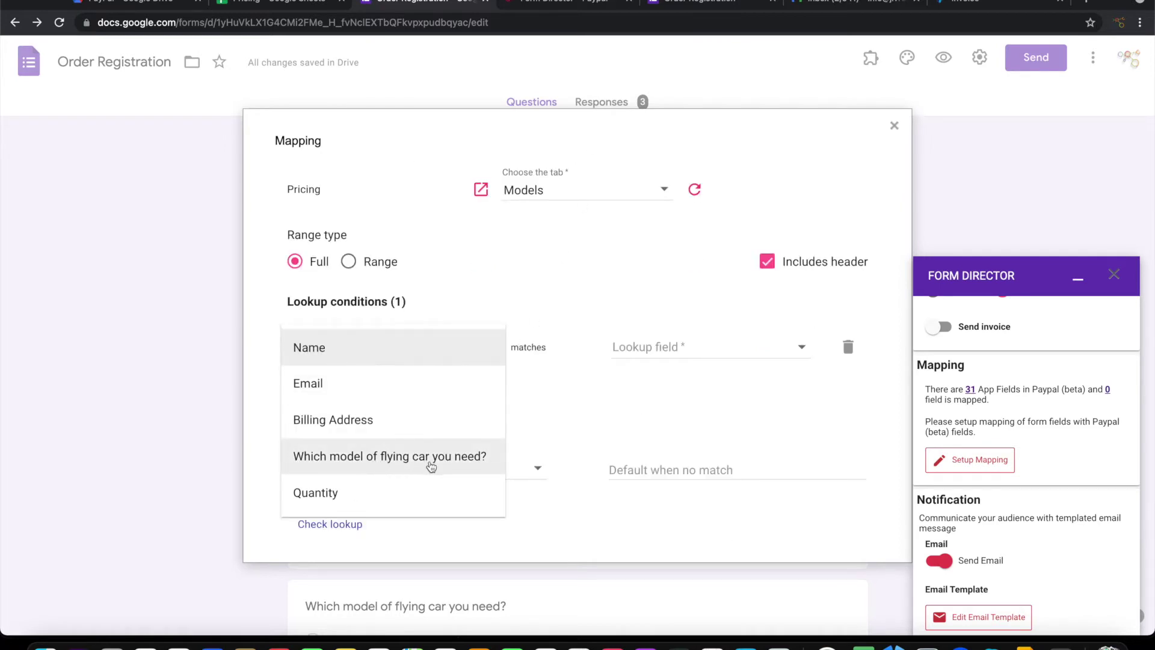
{"action": "left_click", "coordinate": [431, 466]}
{"action": "left_click", "coordinate": [650, 347]}
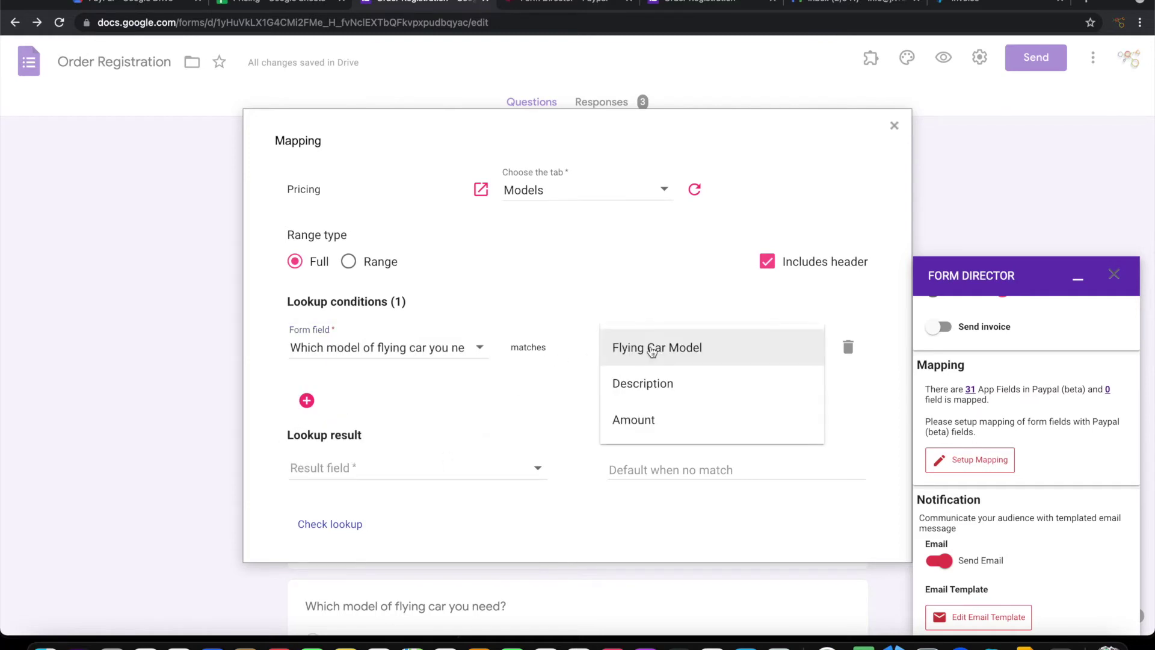
{"action": "left_click", "coordinate": [661, 350]}
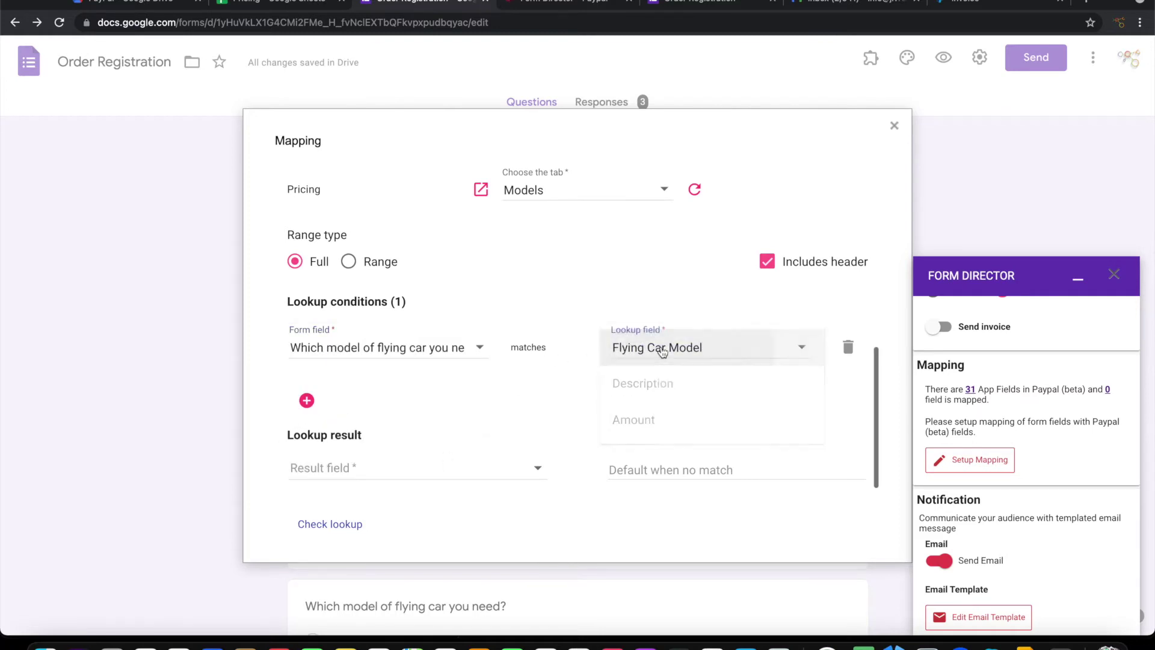
{"action": "scroll", "coordinate": [598, 395], "scroll_direction": "down", "scroll_amount": 3}
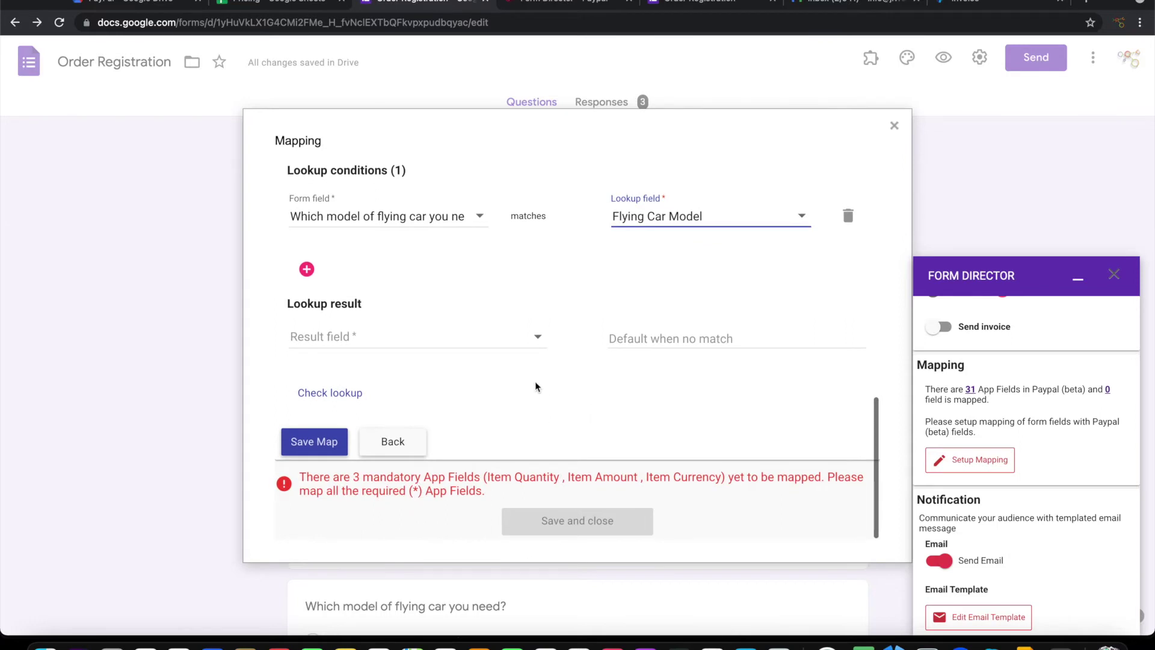
{"action": "left_click", "coordinate": [441, 336]}
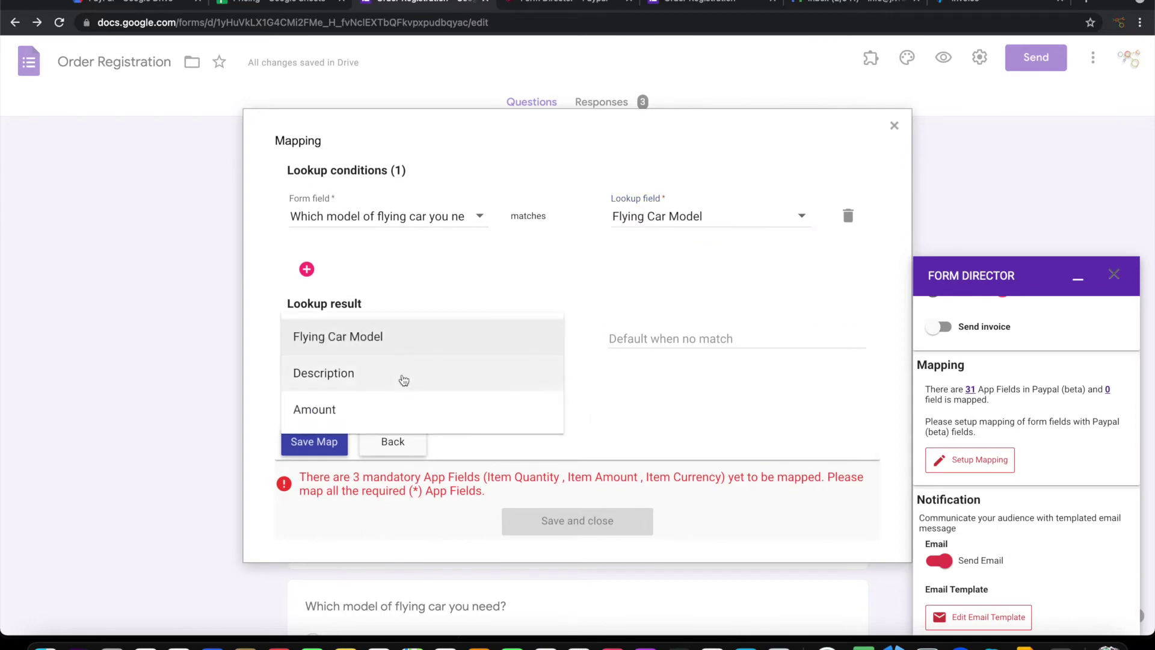
{"action": "left_click", "coordinate": [377, 379]}
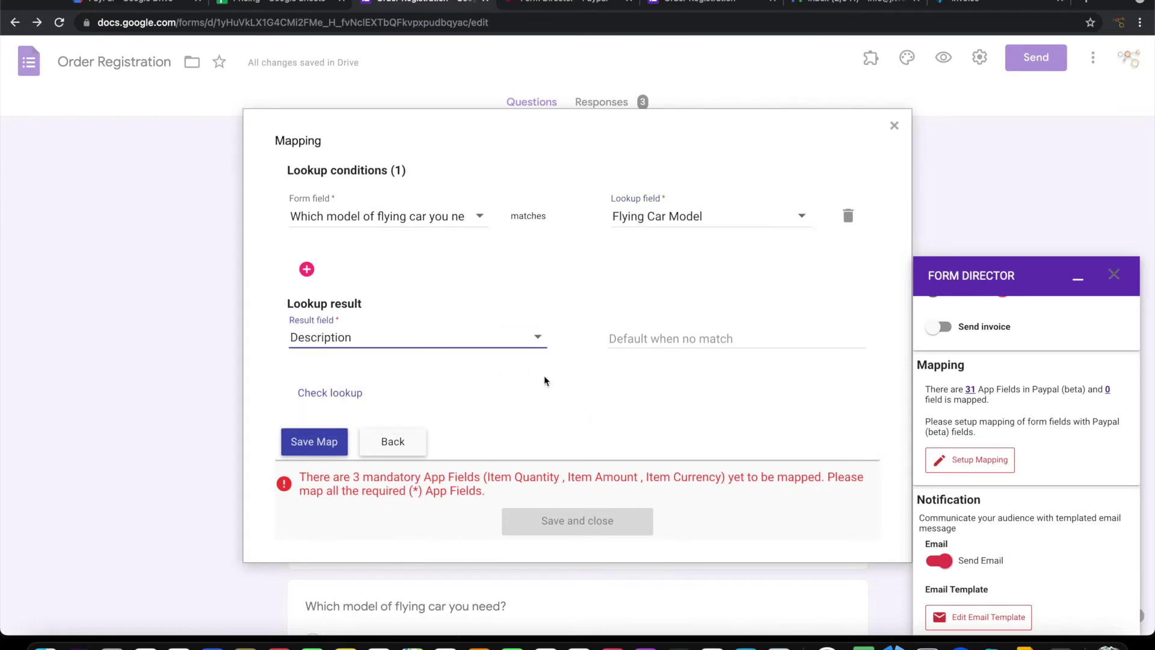
{"action": "left_click", "coordinate": [315, 443]}
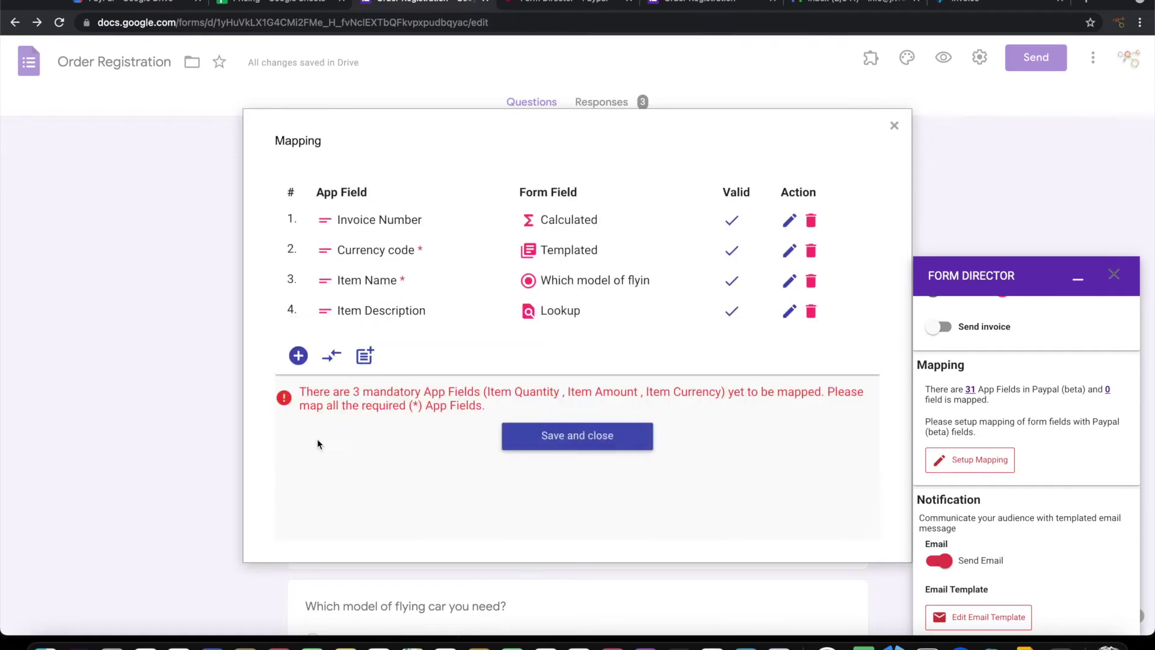
Add an Item Amount mapping, found by searching 'Item', and set its type to Lookup
{"action": "left_click", "coordinate": [298, 355]}
{"action": "left_click", "coordinate": [378, 410]}
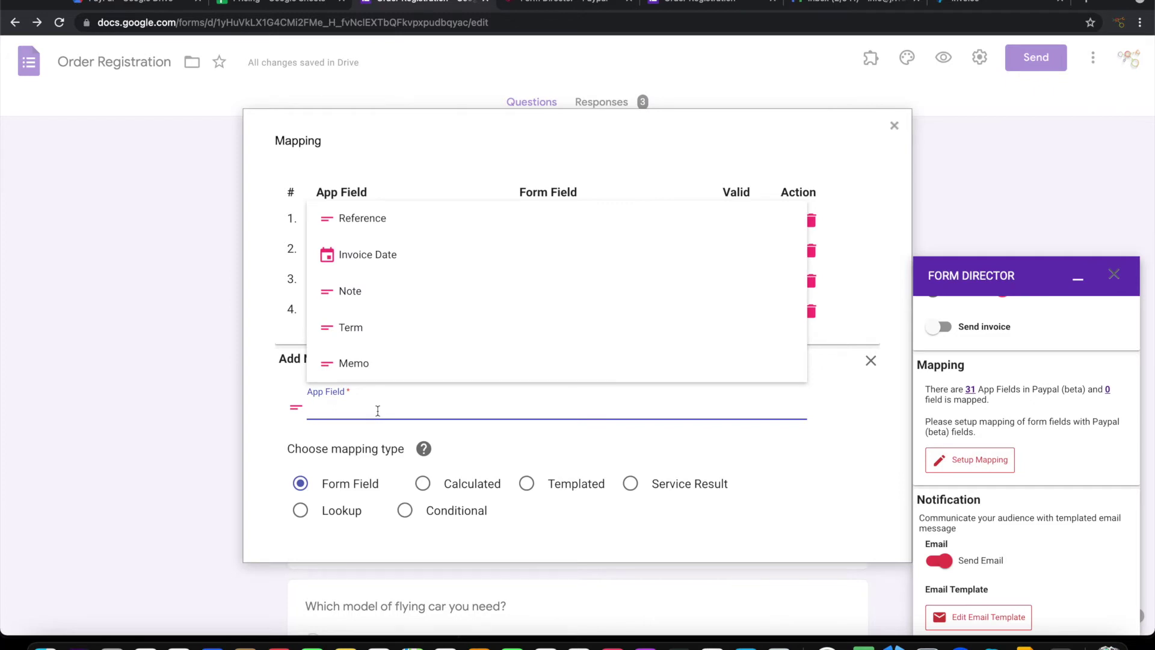
{"action": "type", "text": "Item"}
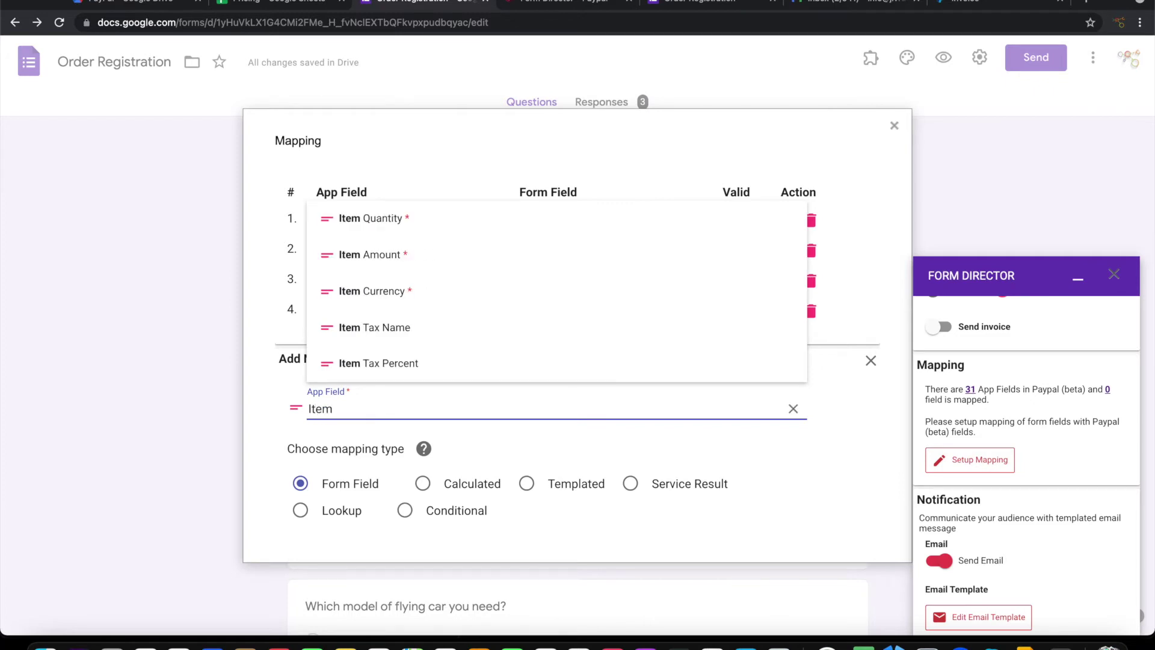
{"action": "left_click", "coordinate": [415, 261]}
{"action": "scroll", "coordinate": [490, 379], "scroll_direction": "down", "scroll_amount": 3}
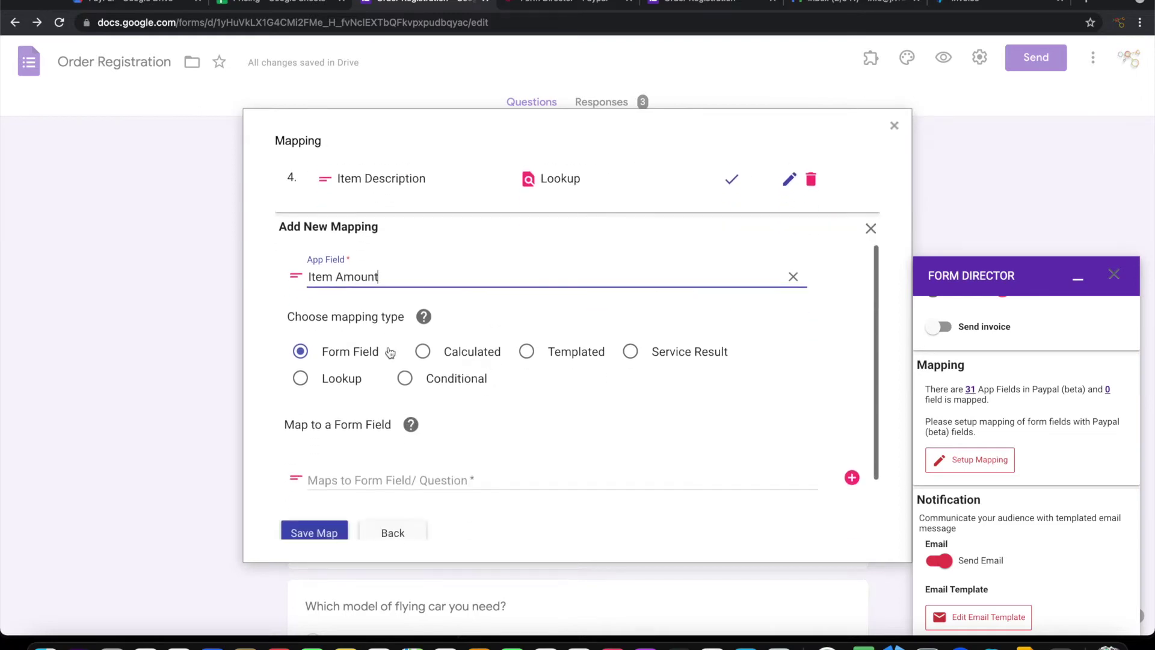
{"action": "left_click", "coordinate": [342, 379]}
{"action": "scroll", "coordinate": [337, 385], "scroll_direction": "down", "scroll_amount": 2}
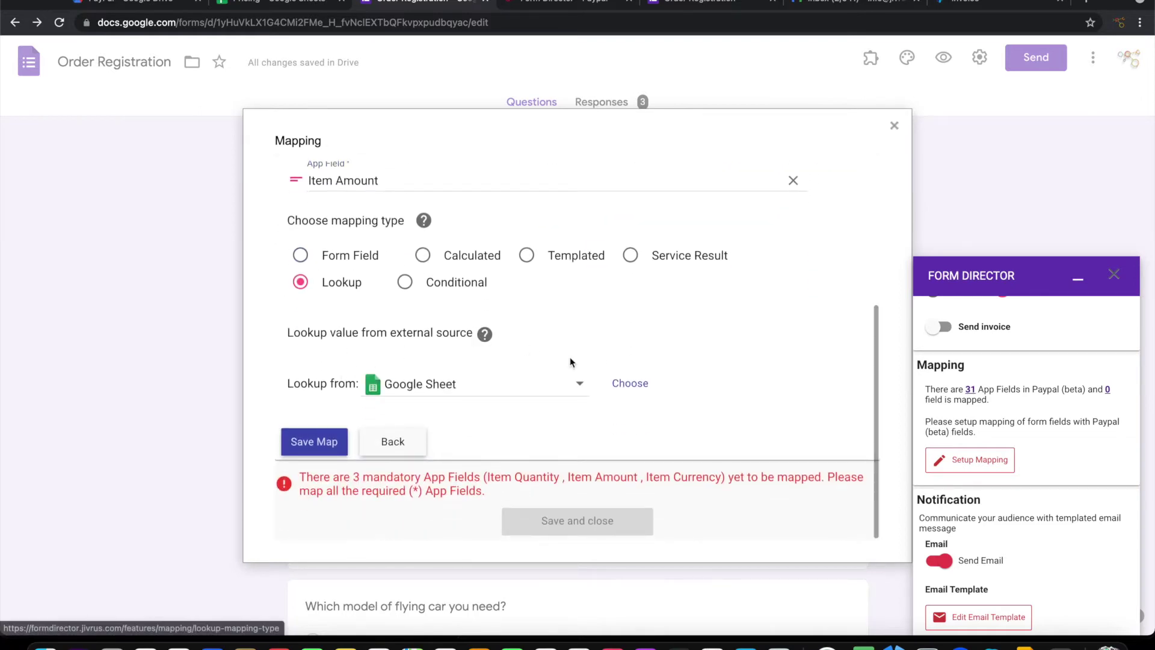
Point the lookup at the Pricing spreadsheet's Models tab, full range, with a header row
{"action": "left_click", "coordinate": [616, 394]}
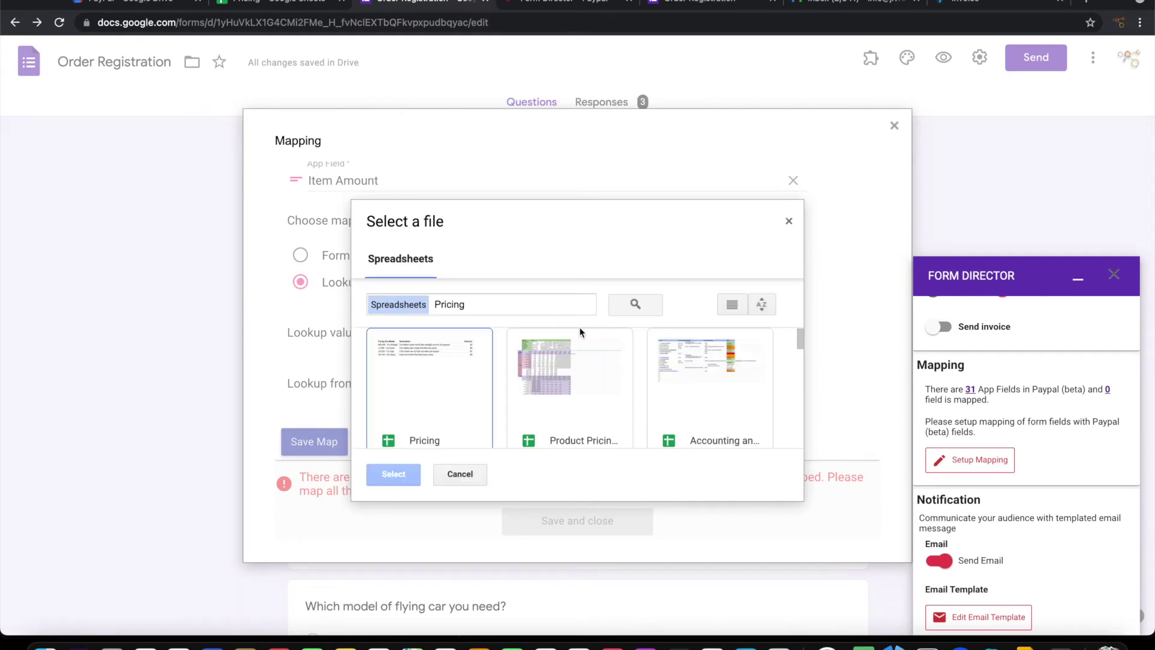
{"action": "left_click", "coordinate": [429, 394]}
{"action": "left_click", "coordinate": [393, 475]}
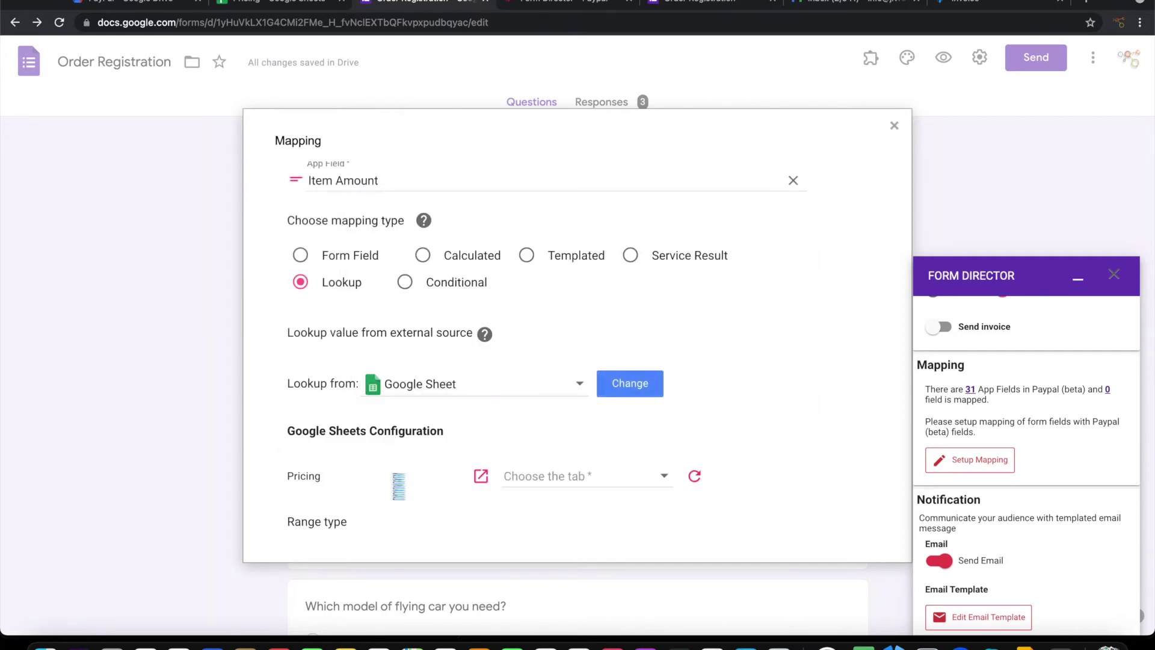
{"action": "scroll", "coordinate": [394, 480], "scroll_direction": "down", "scroll_amount": 2}
{"action": "left_click", "coordinate": [572, 368]}
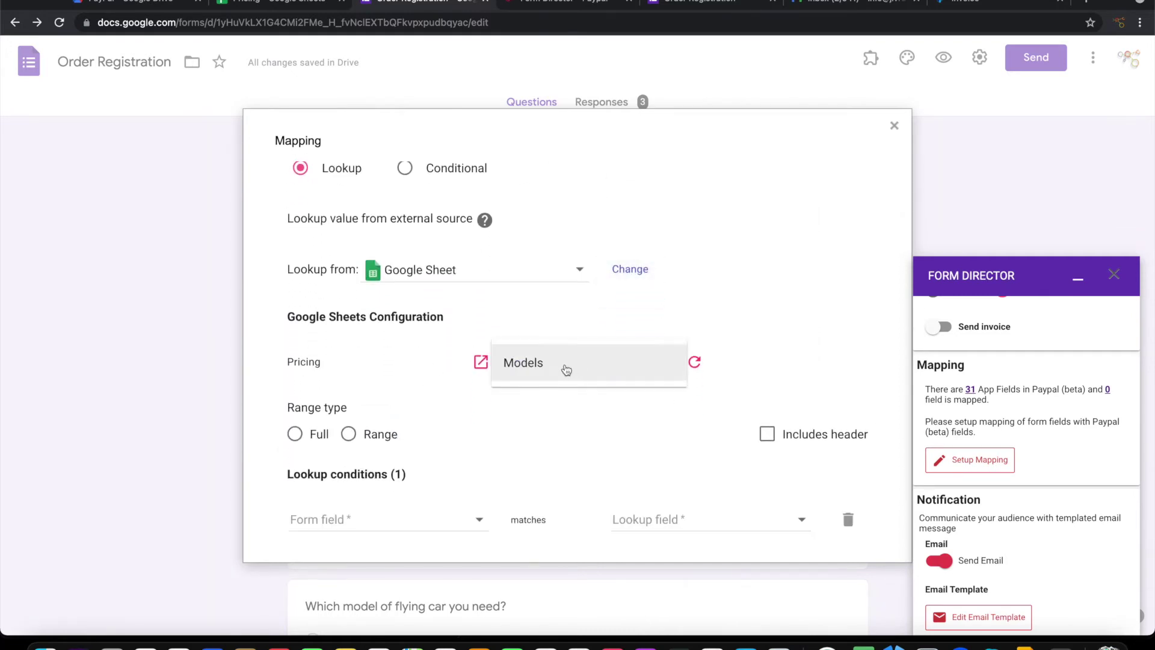
{"action": "left_click", "coordinate": [560, 369]}
{"action": "scroll", "coordinate": [449, 349], "scroll_direction": "down", "scroll_amount": 3}
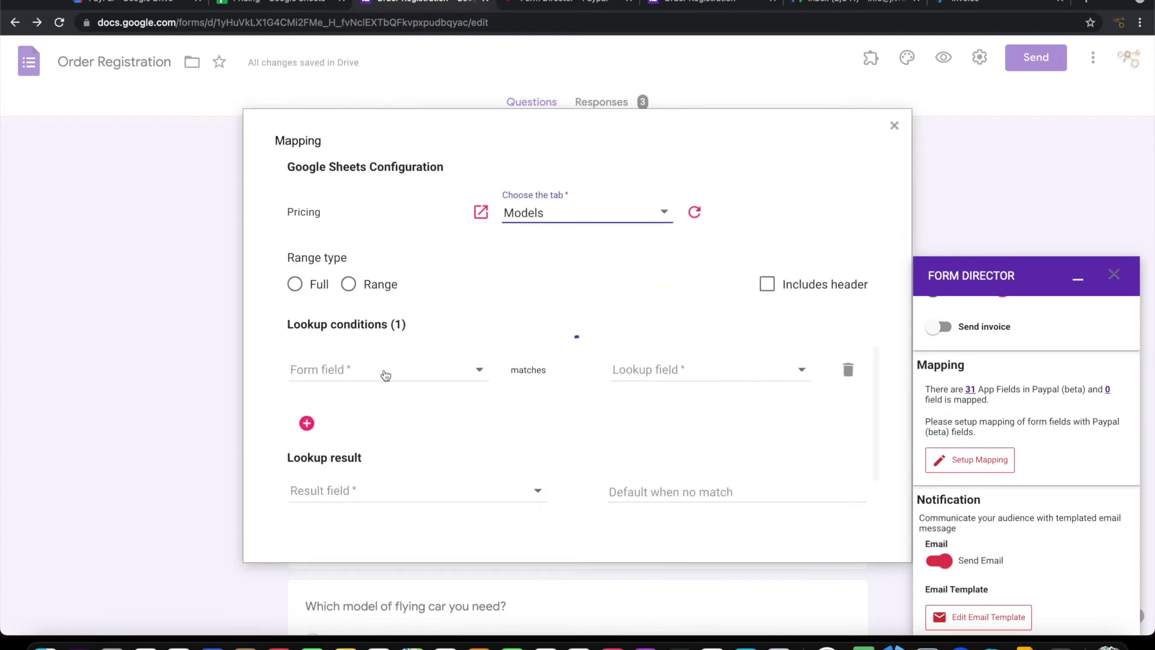
{"action": "left_click", "coordinate": [295, 284]}
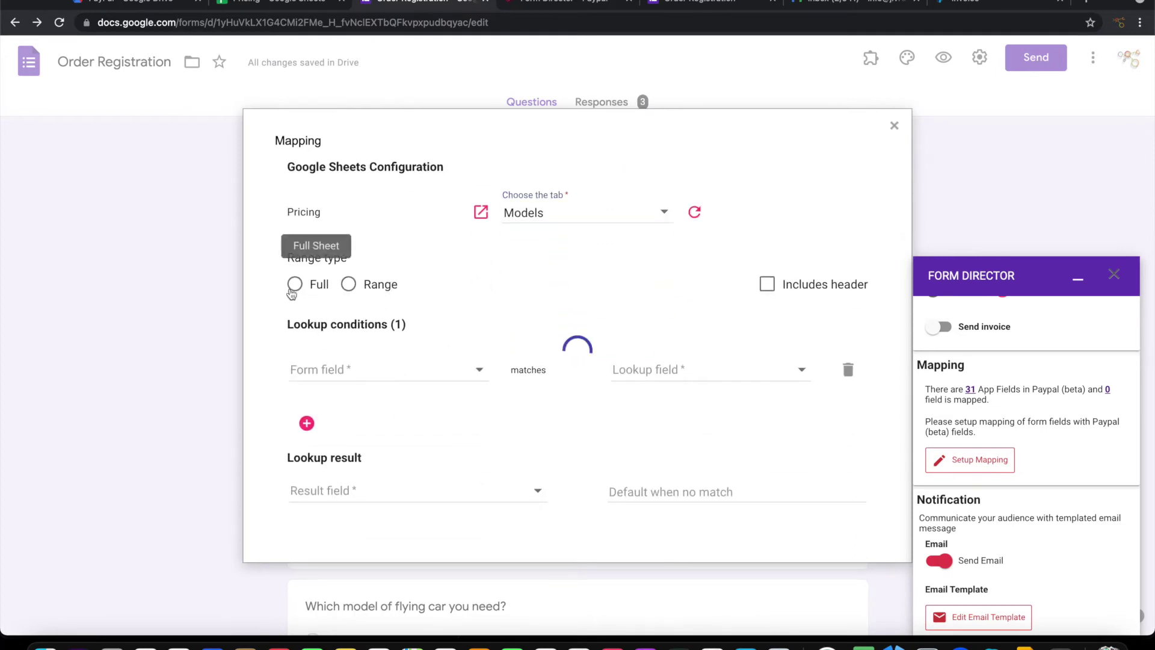
{"action": "left_click", "coordinate": [768, 289]}
Match the flying car model question against Flying Car Model and return the Amount column
{"action": "scroll", "coordinate": [601, 336], "scroll_direction": "down", "scroll_amount": 3}
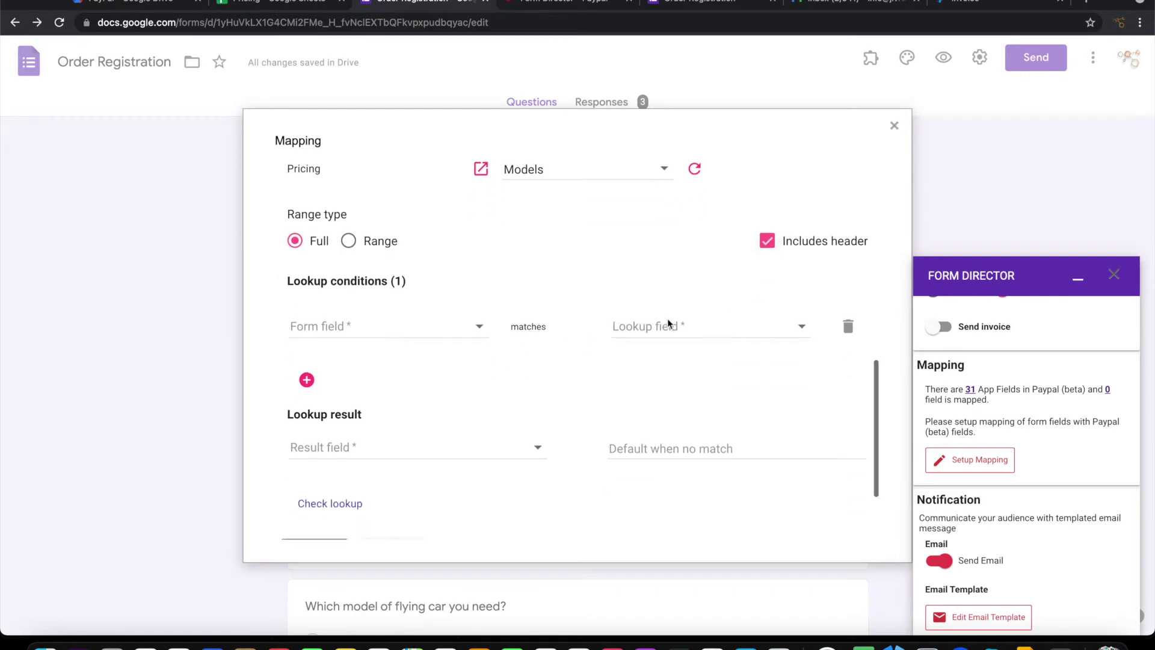
{"action": "left_click", "coordinate": [423, 254]}
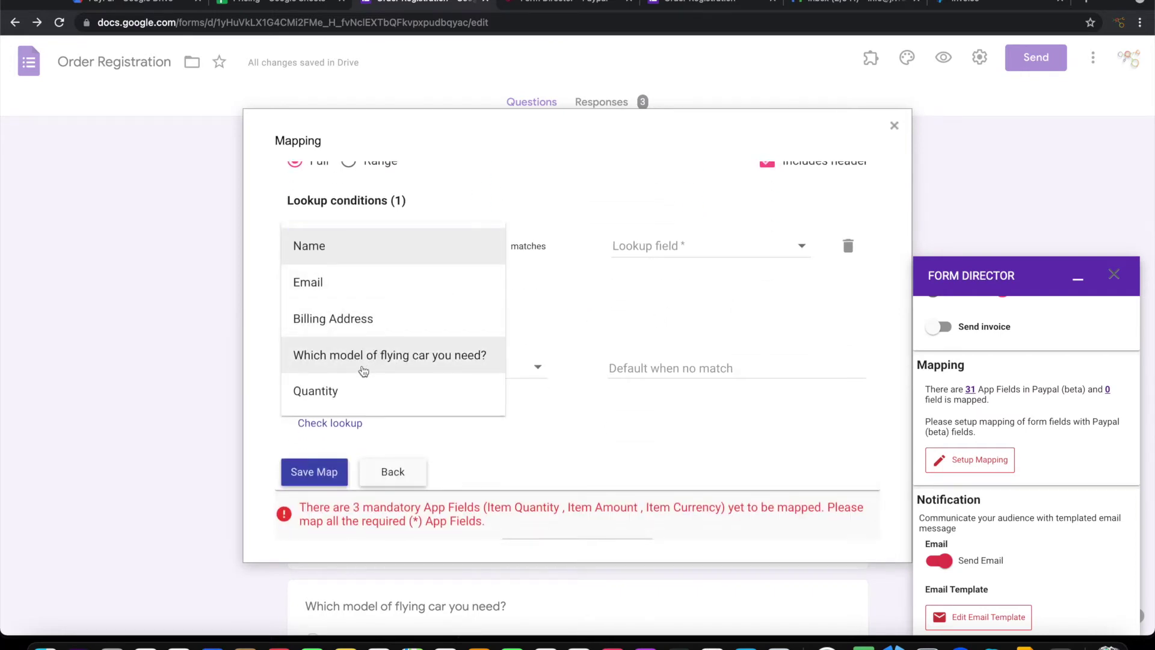
{"action": "left_click", "coordinate": [366, 362]}
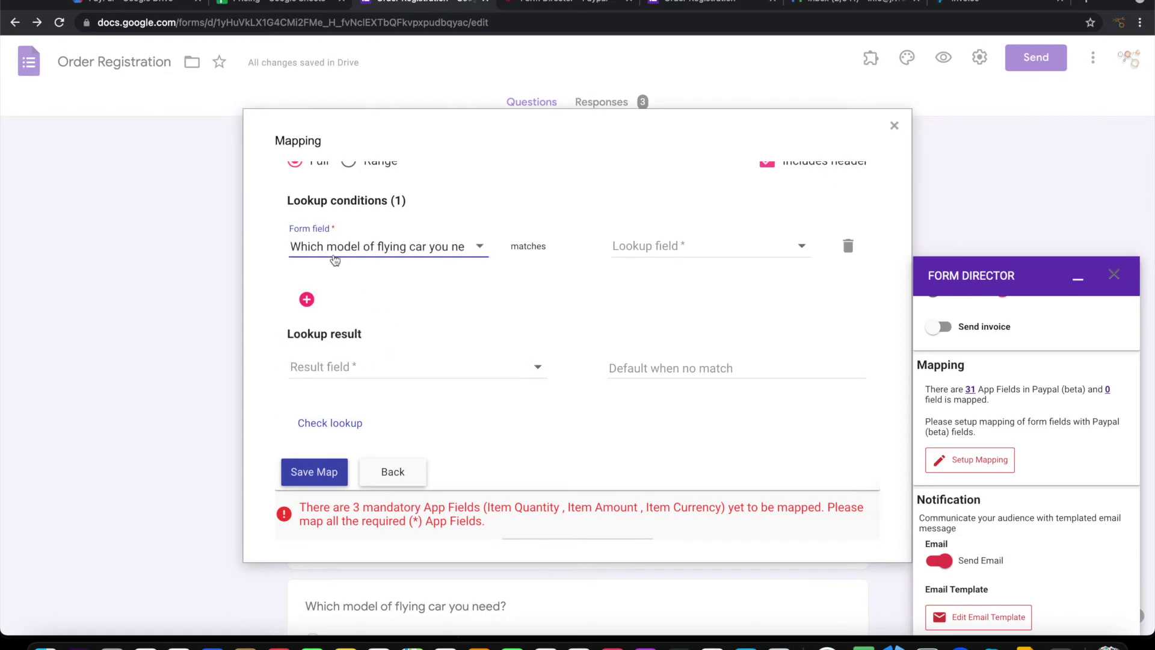
{"action": "left_click", "coordinate": [688, 251]}
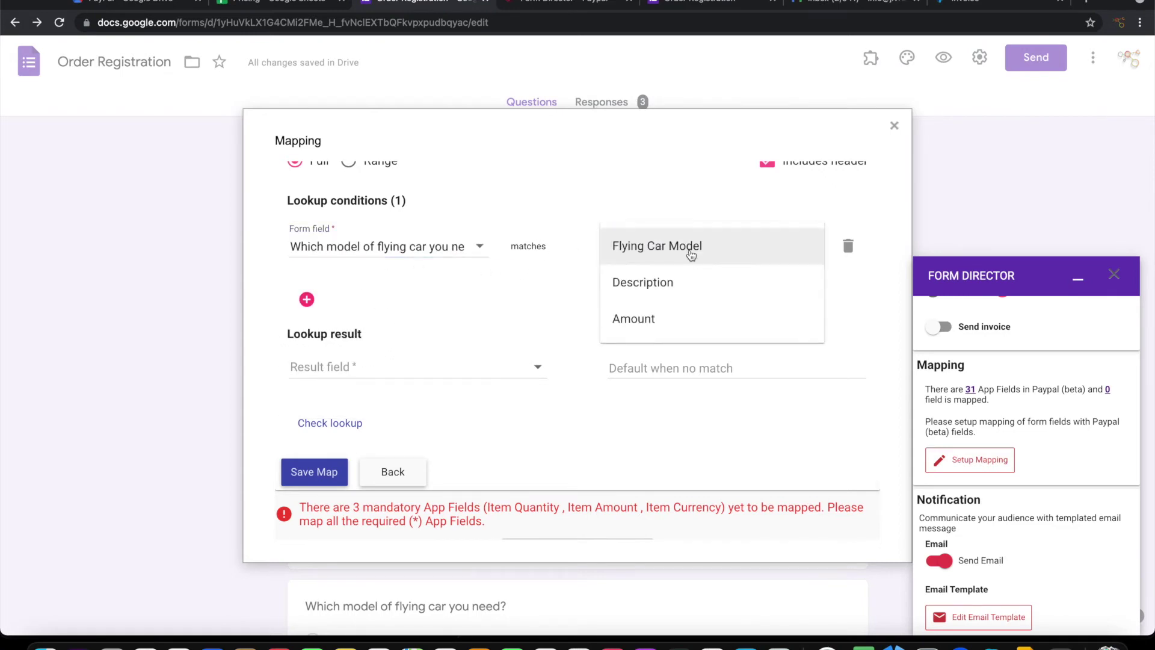
{"action": "left_click", "coordinate": [683, 251]}
{"action": "scroll", "coordinate": [554, 293], "scroll_direction": "down", "scroll_amount": 1}
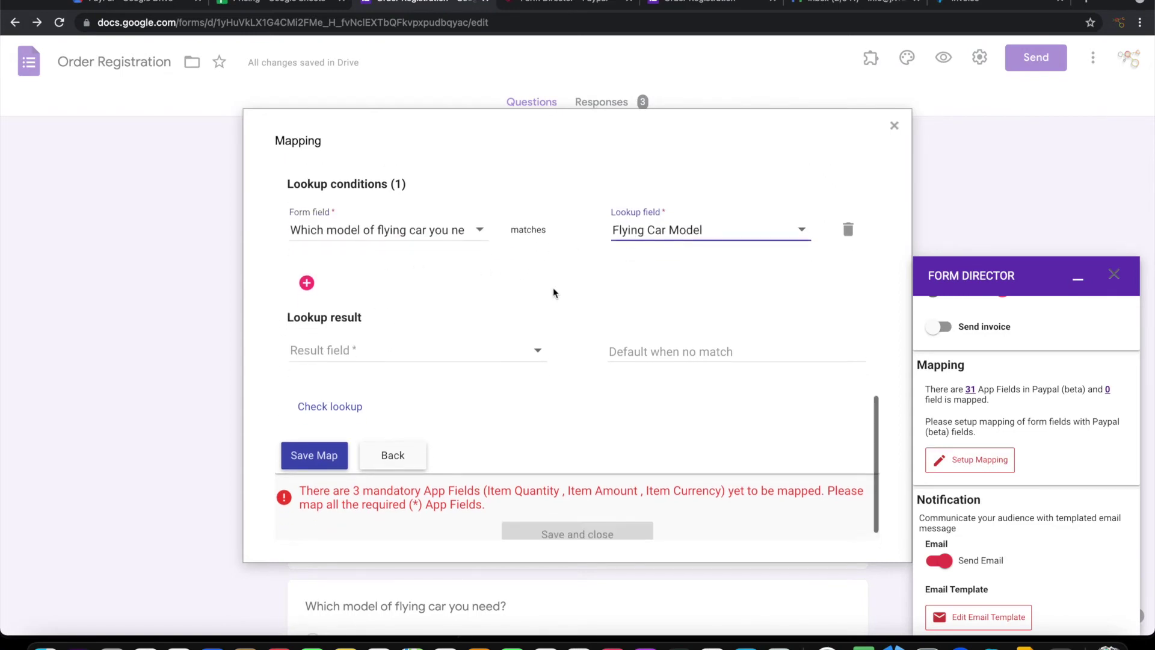
{"action": "left_click", "coordinate": [415, 337]}
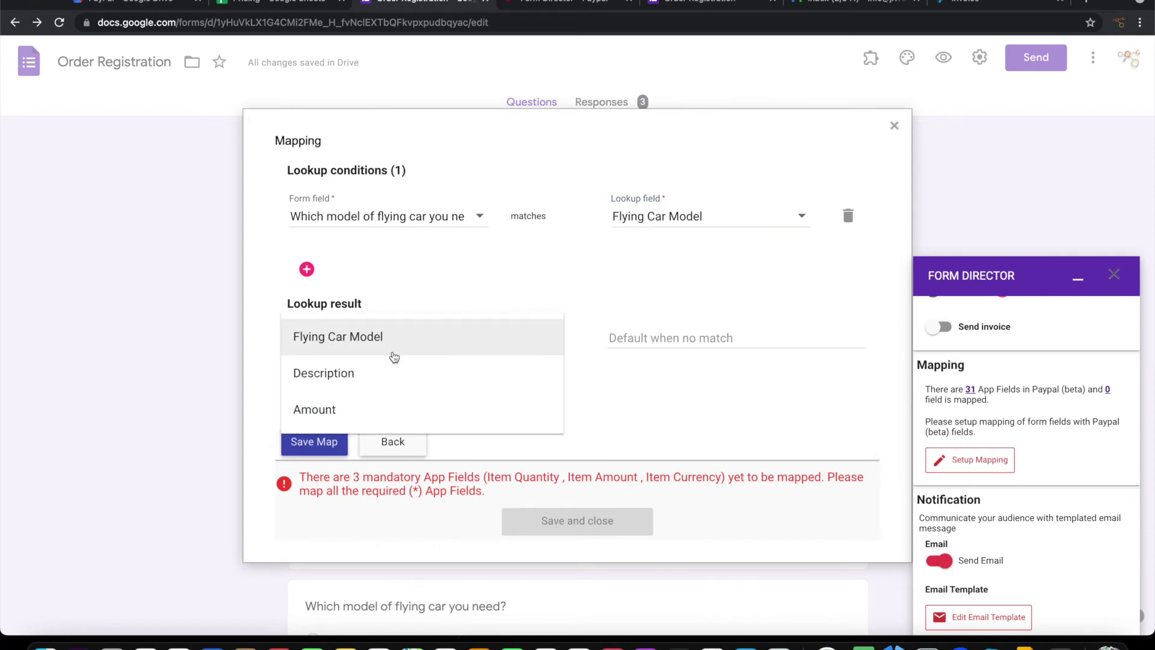
{"action": "left_click", "coordinate": [347, 417]}
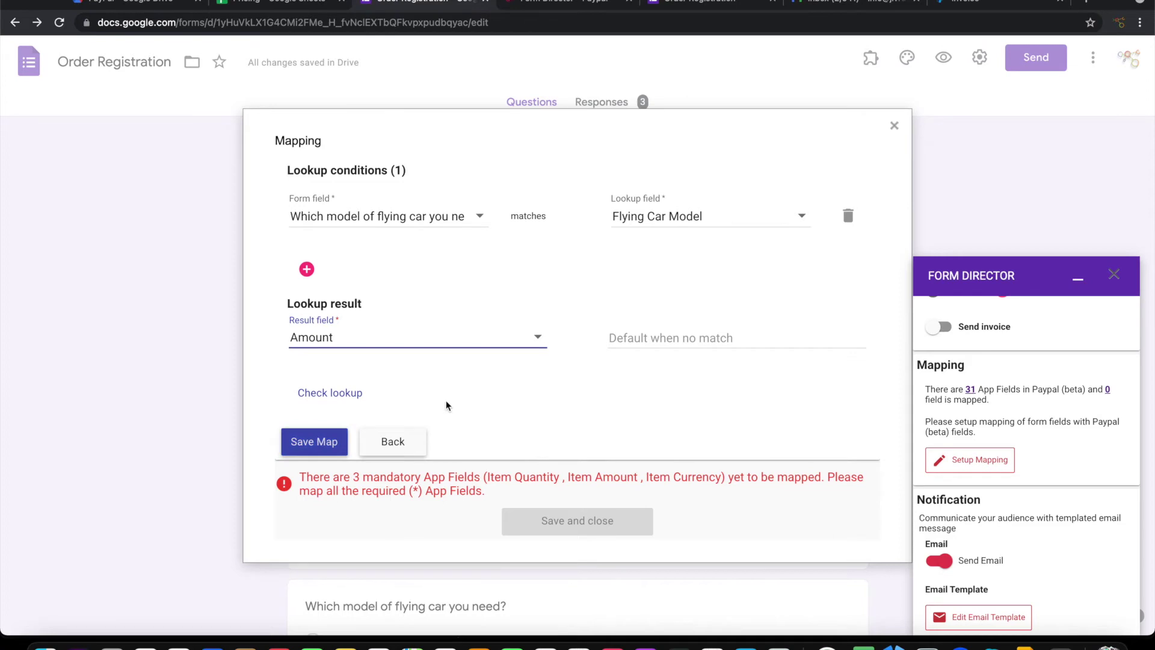
Open the lookup test and take JJ-320 - Fly Quick from the Pricing sheet as the sample value
{"action": "left_click", "coordinate": [330, 392]}
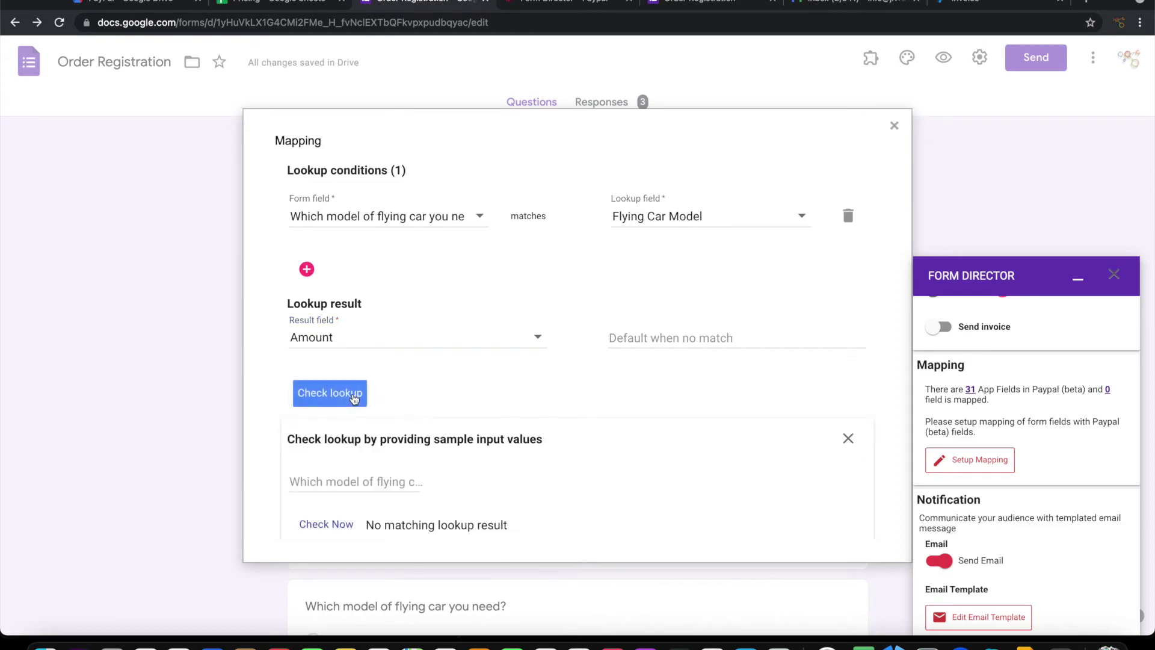
{"action": "scroll", "coordinate": [476, 429], "scroll_direction": "down", "scroll_amount": 3}
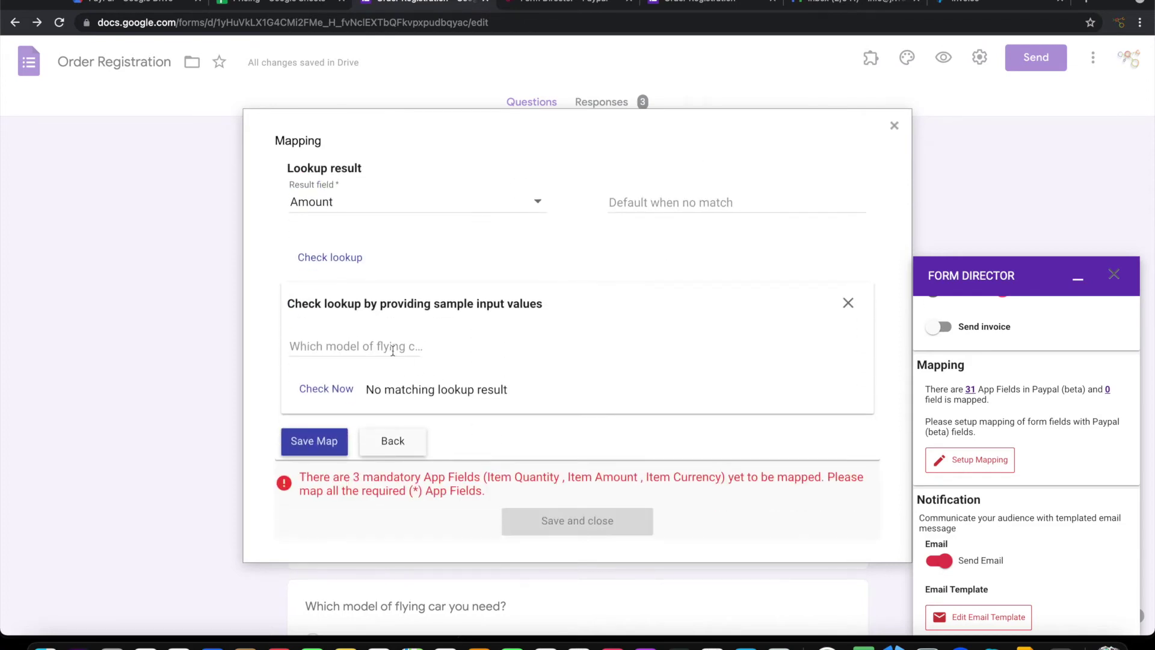
{"action": "left_click", "coordinate": [278, 7]}
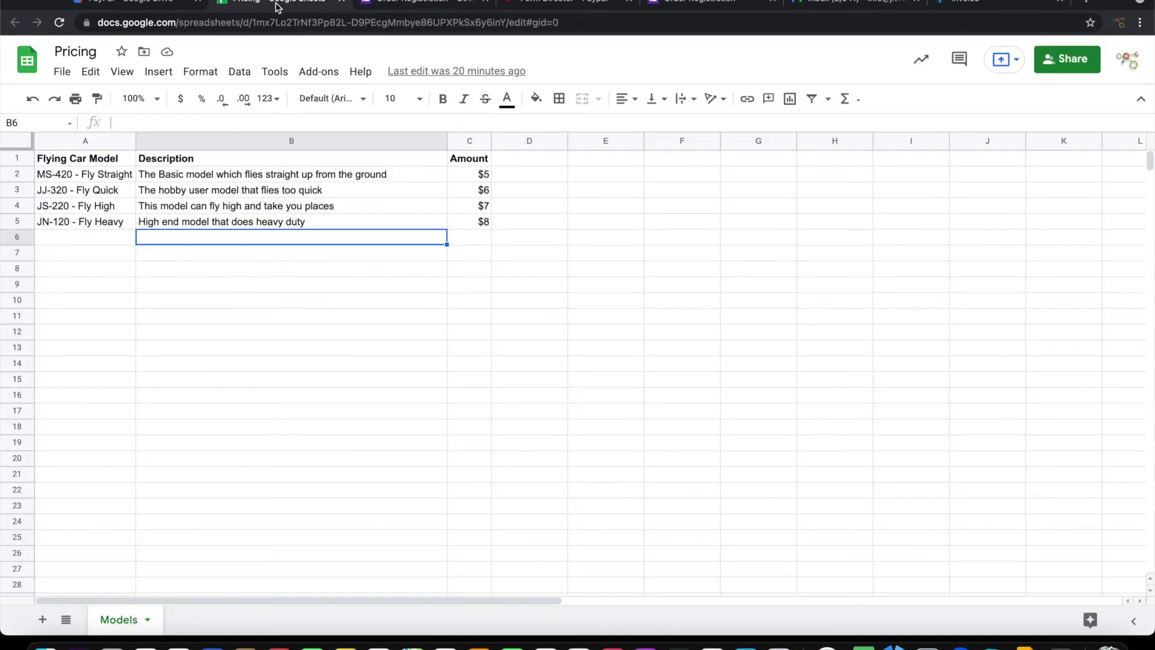
{"action": "left_click", "coordinate": [100, 177]}
{"action": "left_click", "coordinate": [91, 192]}
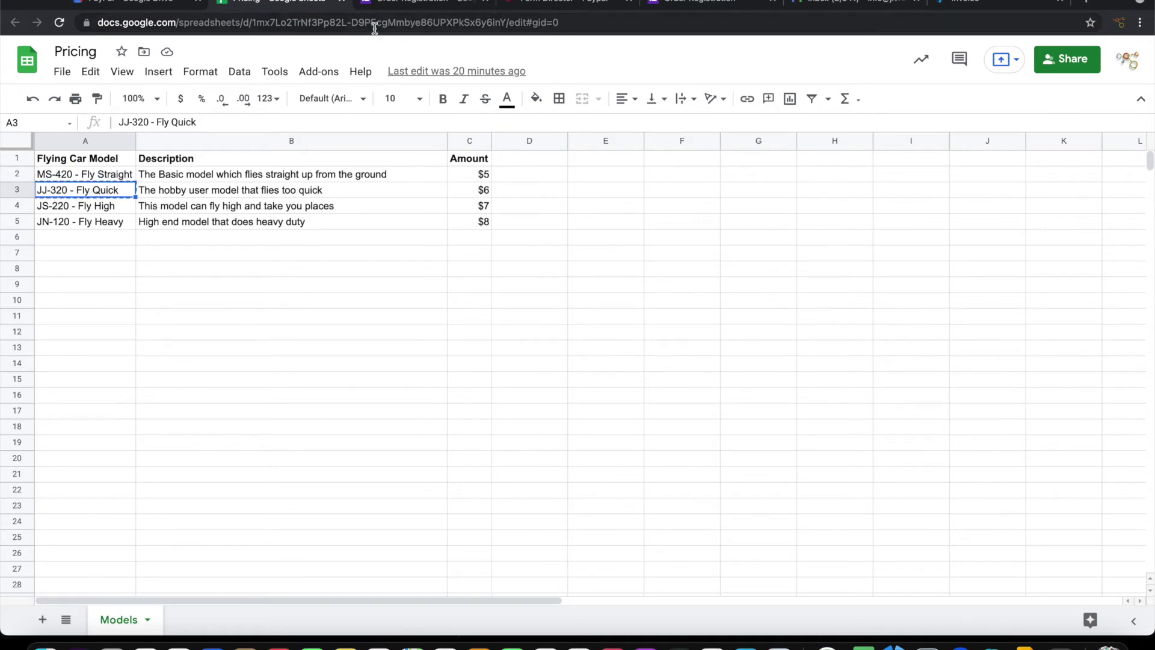
{"action": "left_click", "coordinate": [408, 3]}
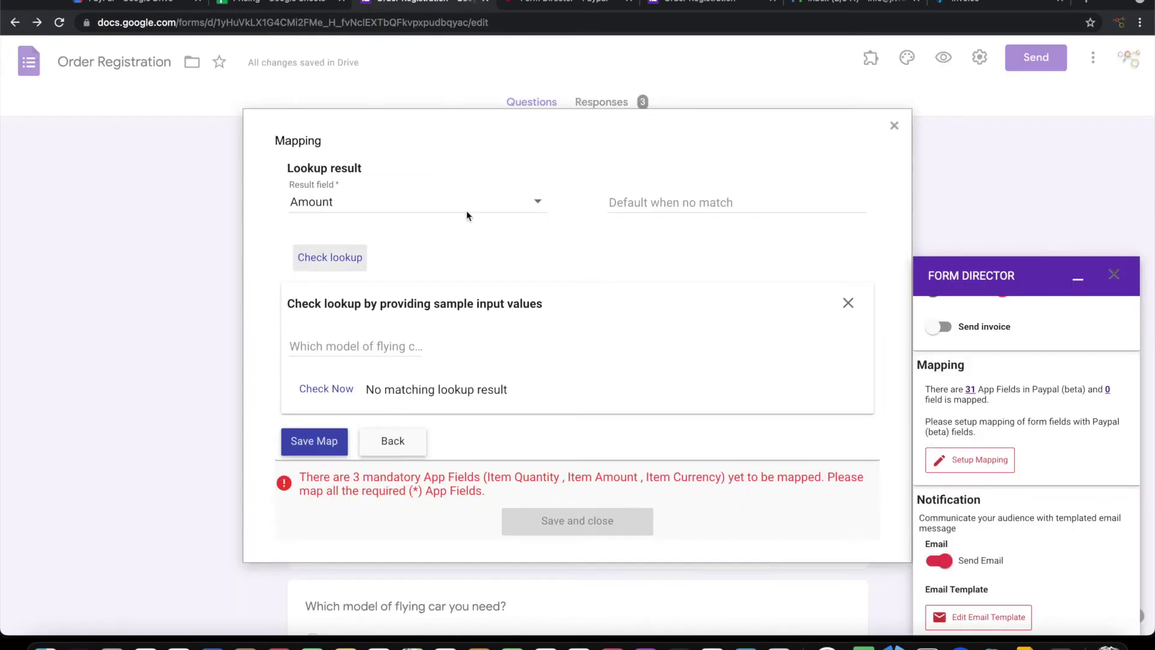
Test the lookup with JJ-320 - Fly Quick, confirm it returns 6, and save the map
{"action": "left_click", "coordinate": [382, 350]}
{"action": "type", "text": "JJ-320 - Fly Quick"}
{"action": "left_click", "coordinate": [348, 392]}
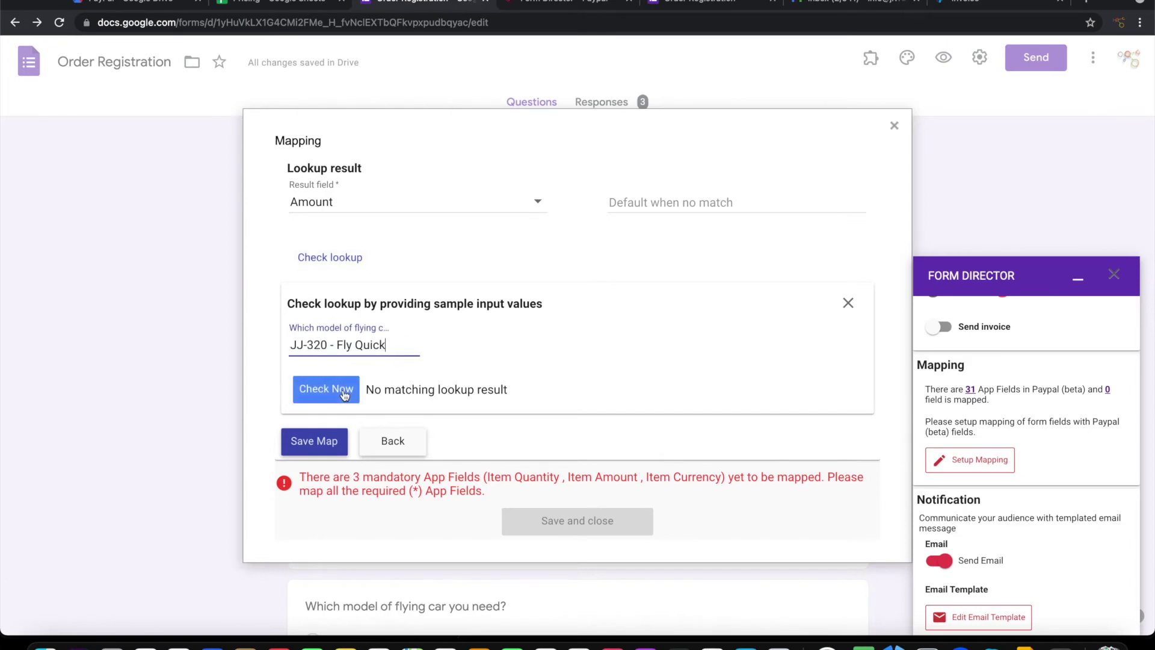
{"action": "left_click", "coordinate": [343, 394]}
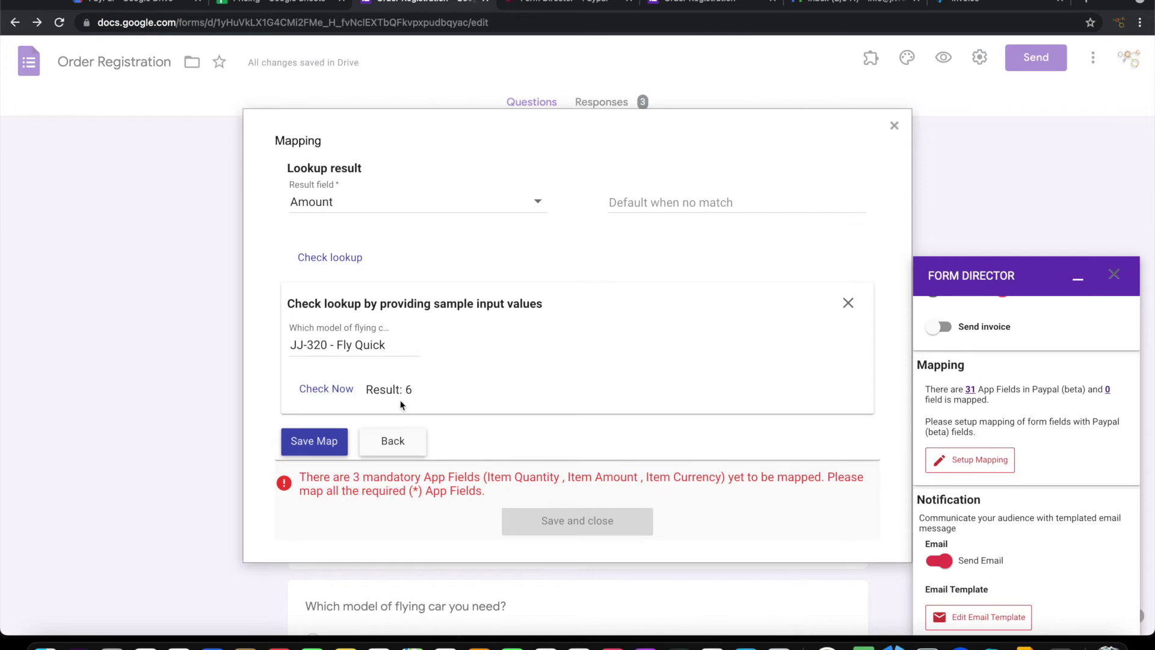
{"action": "left_click", "coordinate": [314, 443]}
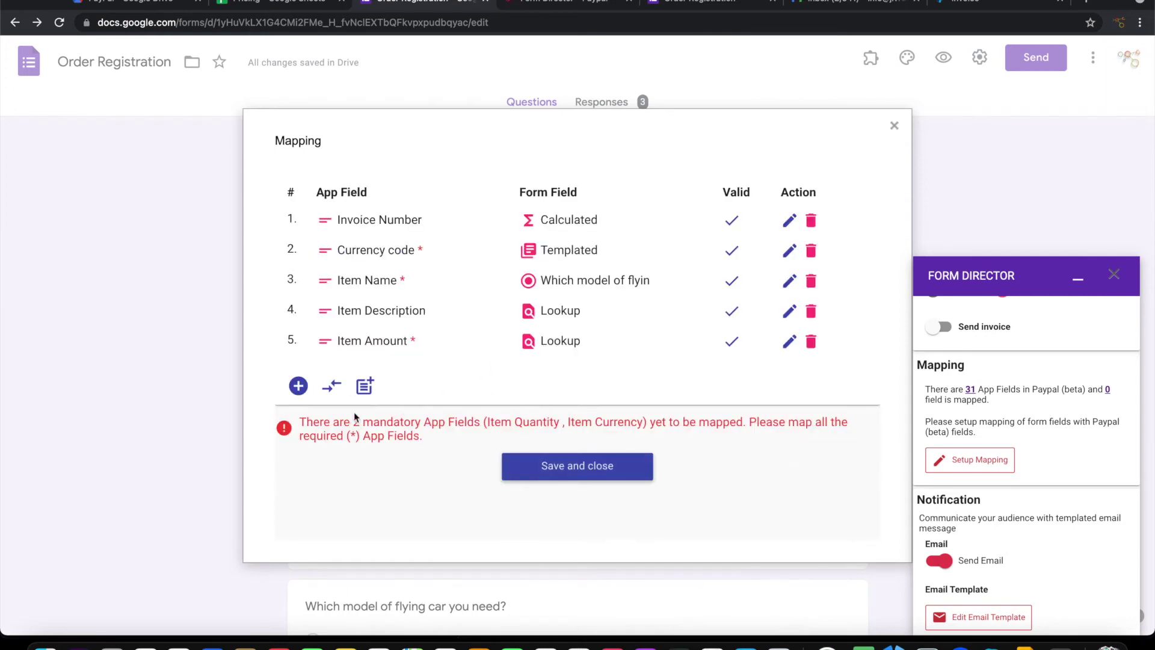
Add and save a mapping of Recipients Billing Name to the Name question
{"action": "left_click", "coordinate": [299, 386]}
{"action": "scroll", "coordinate": [405, 388], "scroll_direction": "down", "scroll_amount": 2}
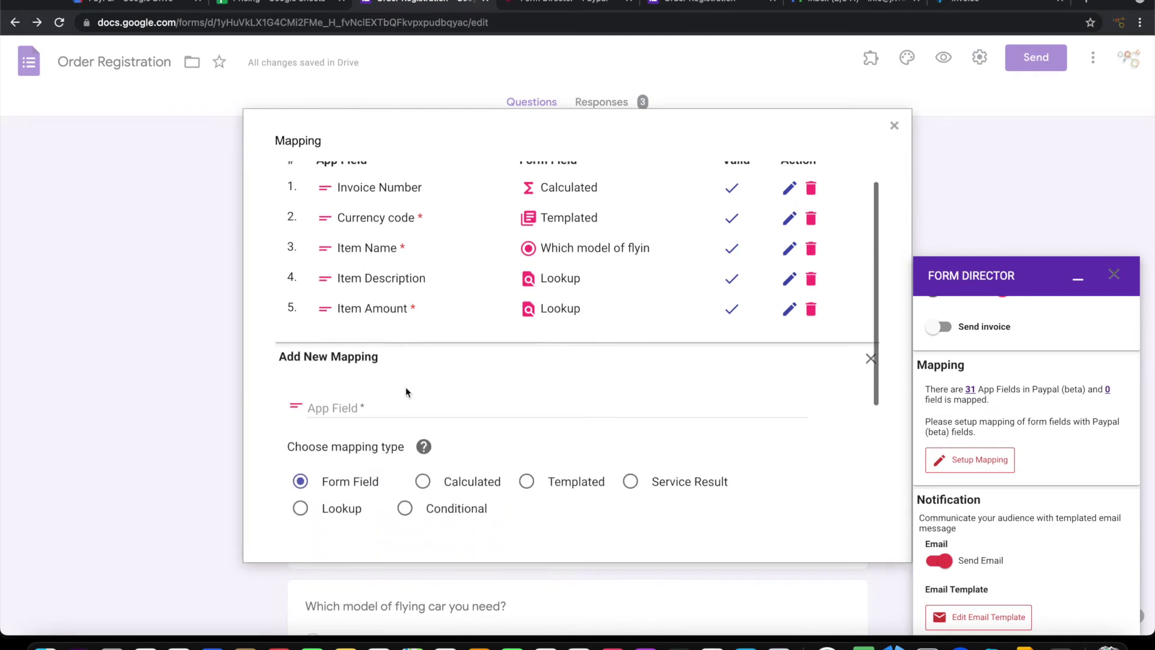
{"action": "left_click", "coordinate": [408, 339]}
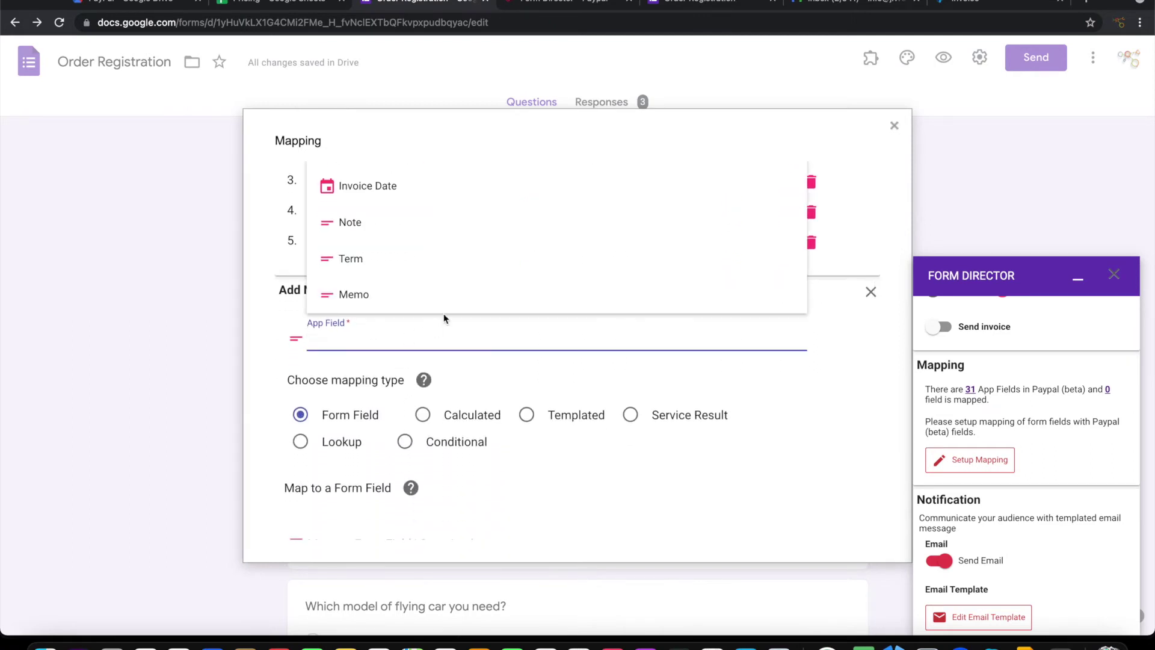
{"action": "scroll", "coordinate": [449, 279], "scroll_direction": "down", "scroll_amount": 5}
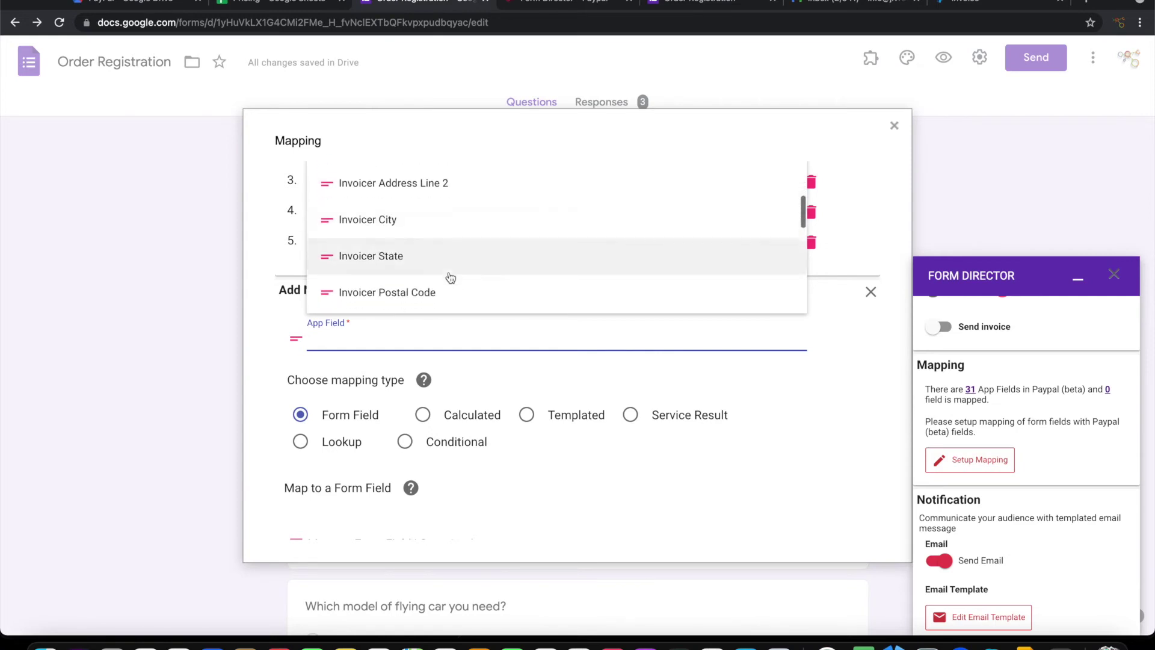
{"action": "scroll", "coordinate": [451, 278], "scroll_direction": "down", "scroll_amount": 5}
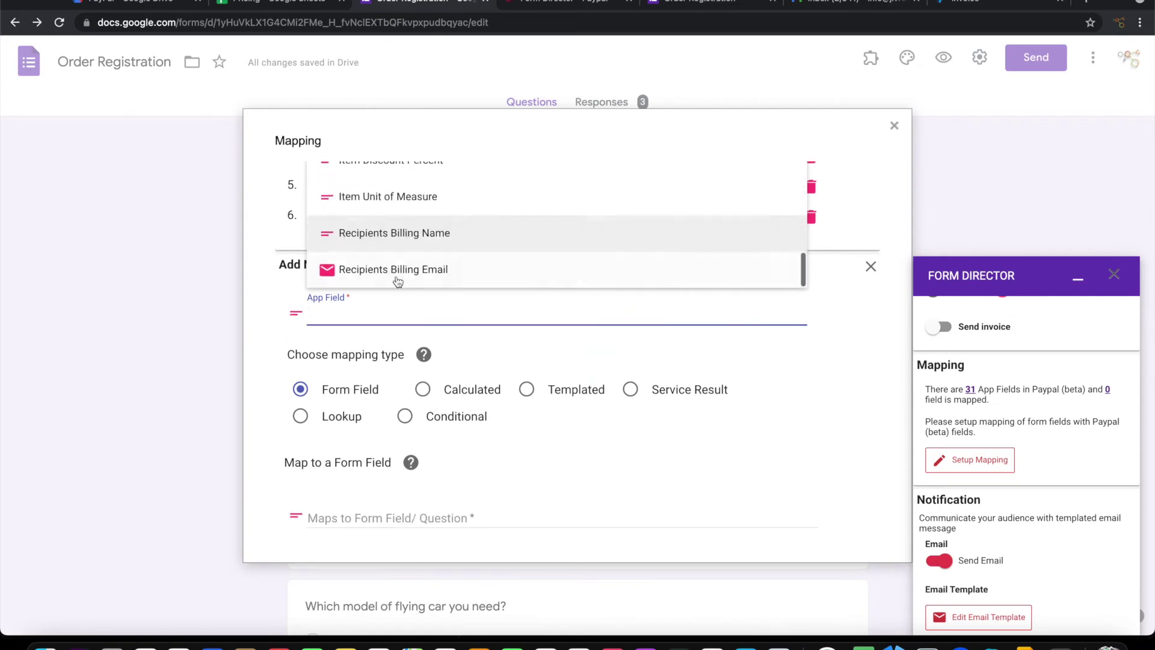
{"action": "left_click", "coordinate": [413, 238]}
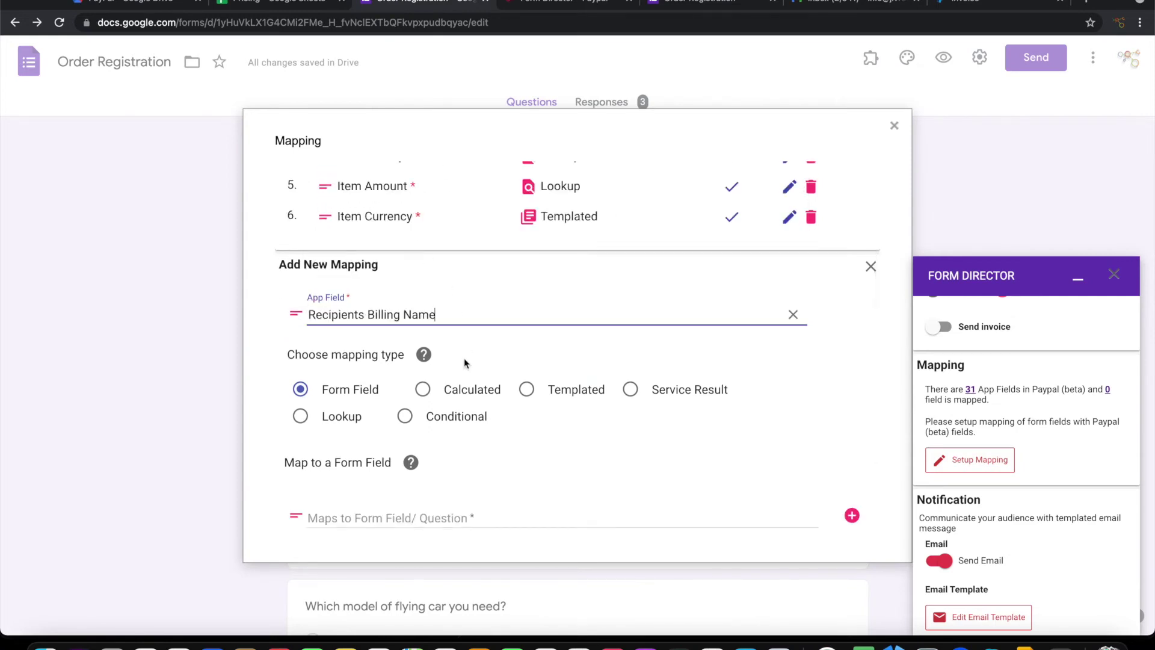
{"action": "scroll", "coordinate": [413, 400], "scroll_direction": "down", "scroll_amount": 3}
{"action": "left_click", "coordinate": [411, 402]}
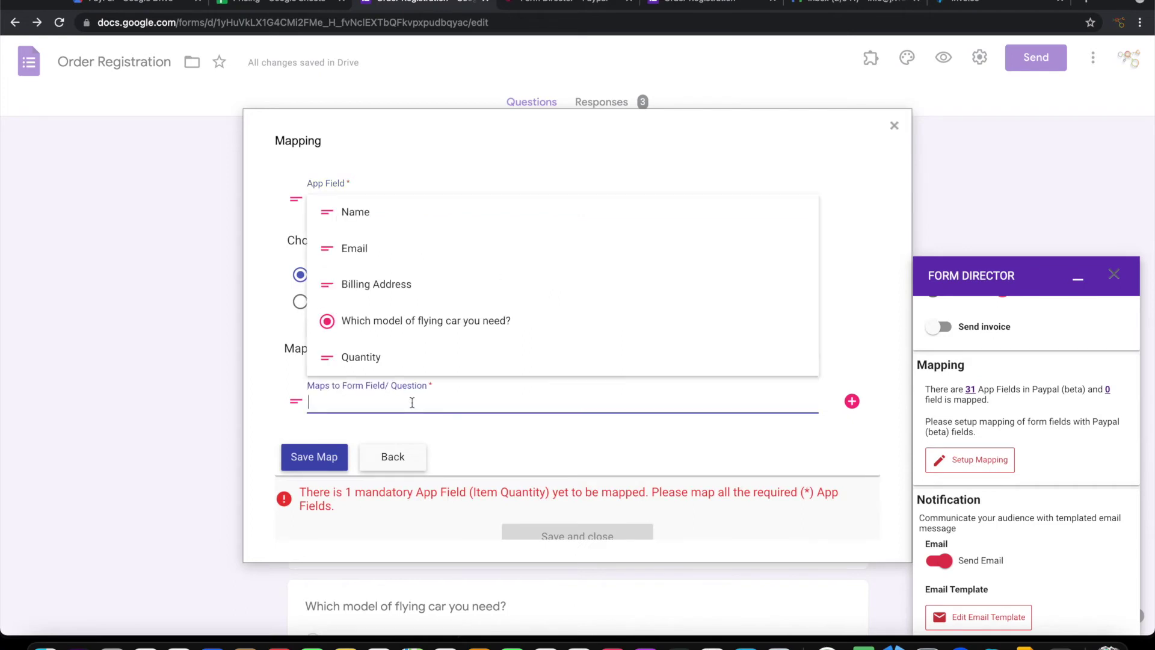
{"action": "type", "text": "Name"}
{"action": "left_click", "coordinate": [393, 357]}
{"action": "left_click", "coordinate": [322, 472]}
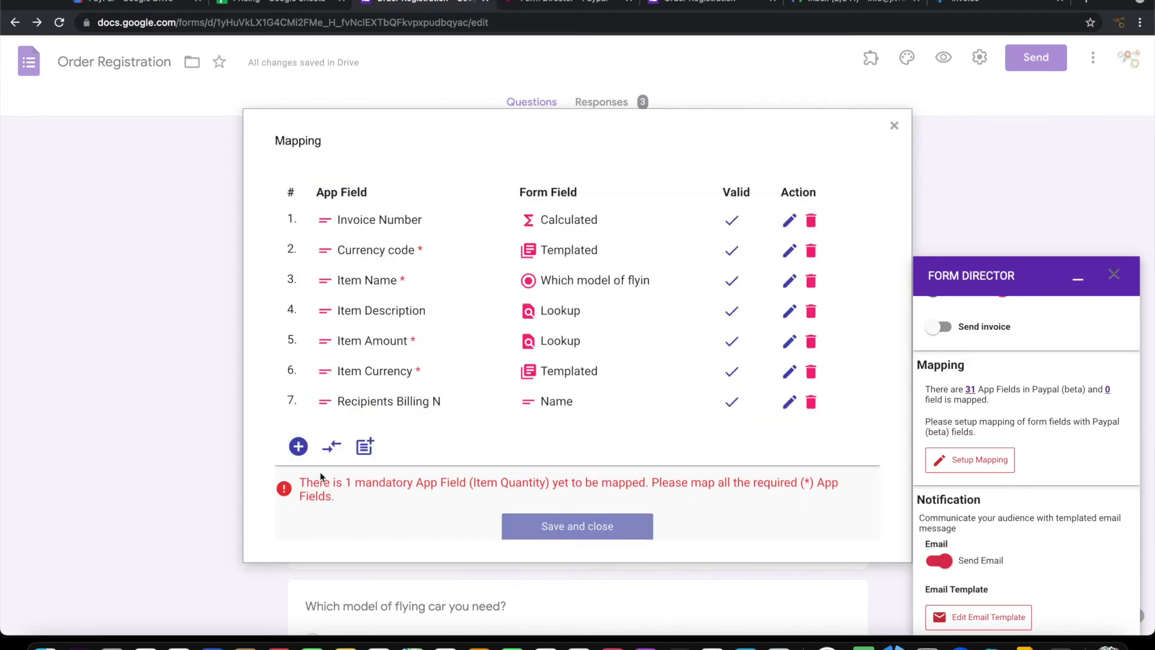
Add and save a mapping of Recipients Billing Email to the Email question
{"action": "left_click", "coordinate": [328, 449]}
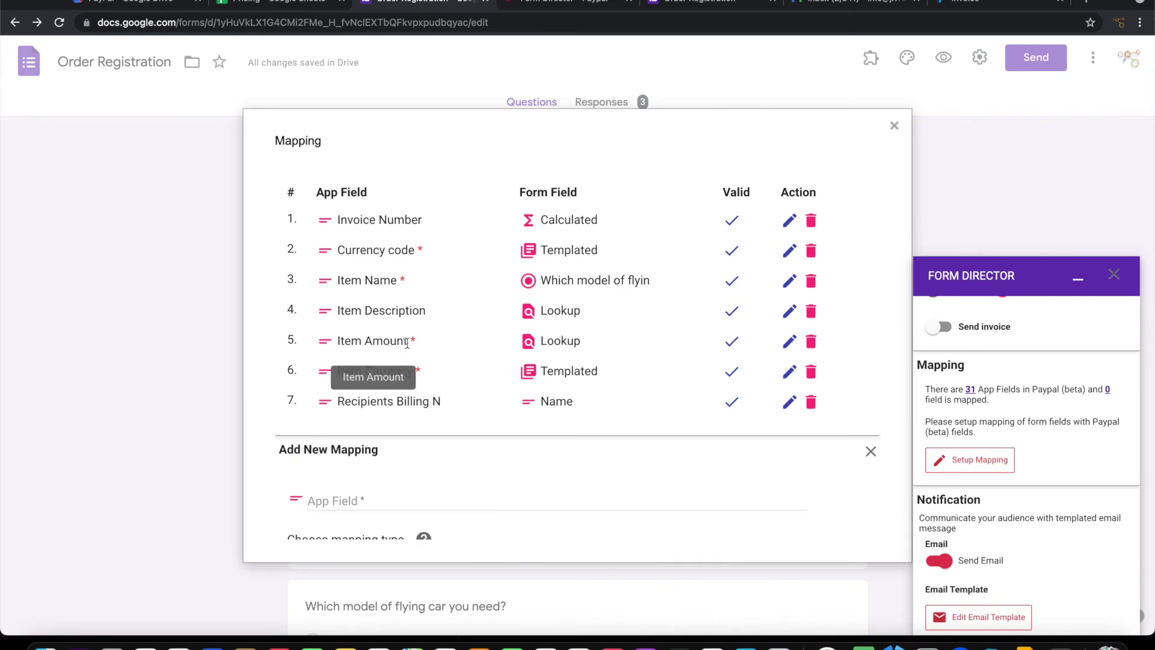
{"action": "scroll", "coordinate": [408, 343], "scroll_direction": "down", "scroll_amount": 3}
{"action": "left_click", "coordinate": [373, 361]}
{"action": "type", "text": "R"}
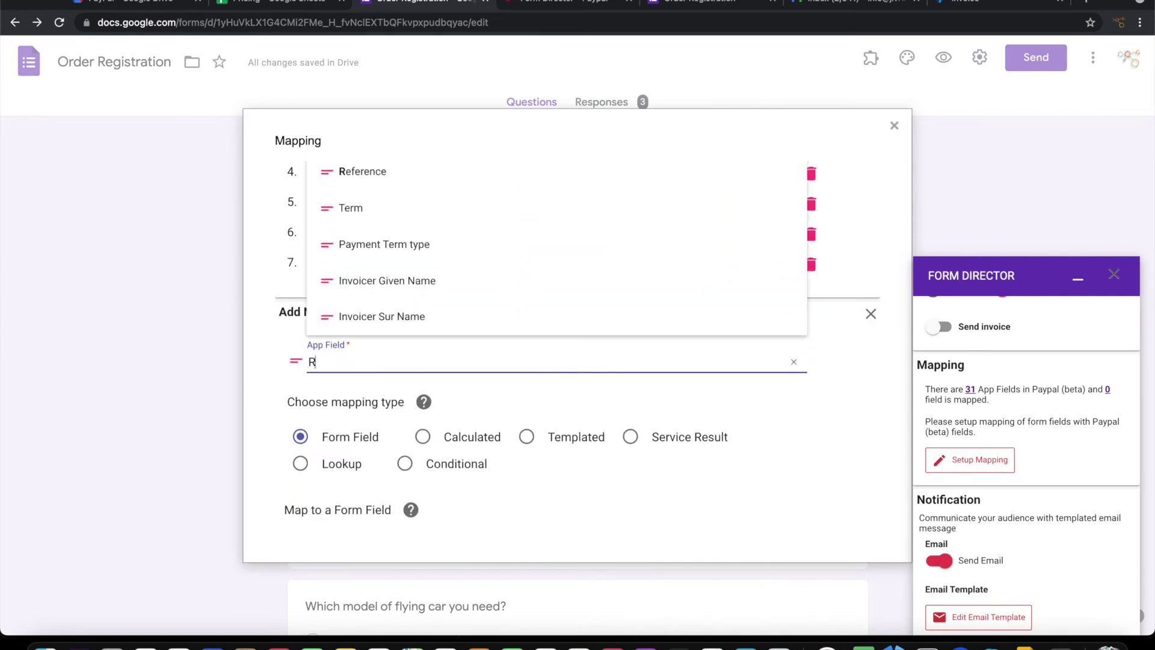
{"action": "type", "text": "e"}
{"action": "left_click", "coordinate": [394, 330]}
{"action": "scroll", "coordinate": [426, 390], "scroll_direction": "down", "scroll_amount": 2}
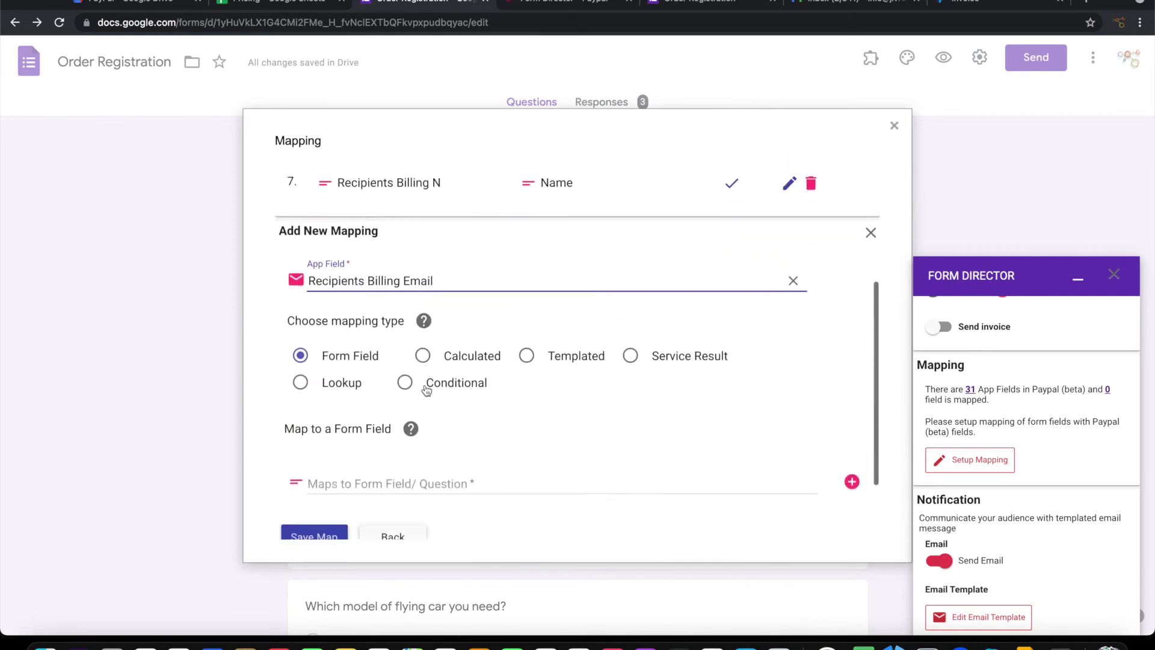
{"action": "scroll", "coordinate": [426, 390], "scroll_direction": "down", "scroll_amount": 2}
{"action": "left_click", "coordinate": [345, 405]}
{"action": "type", "text": "Em"}
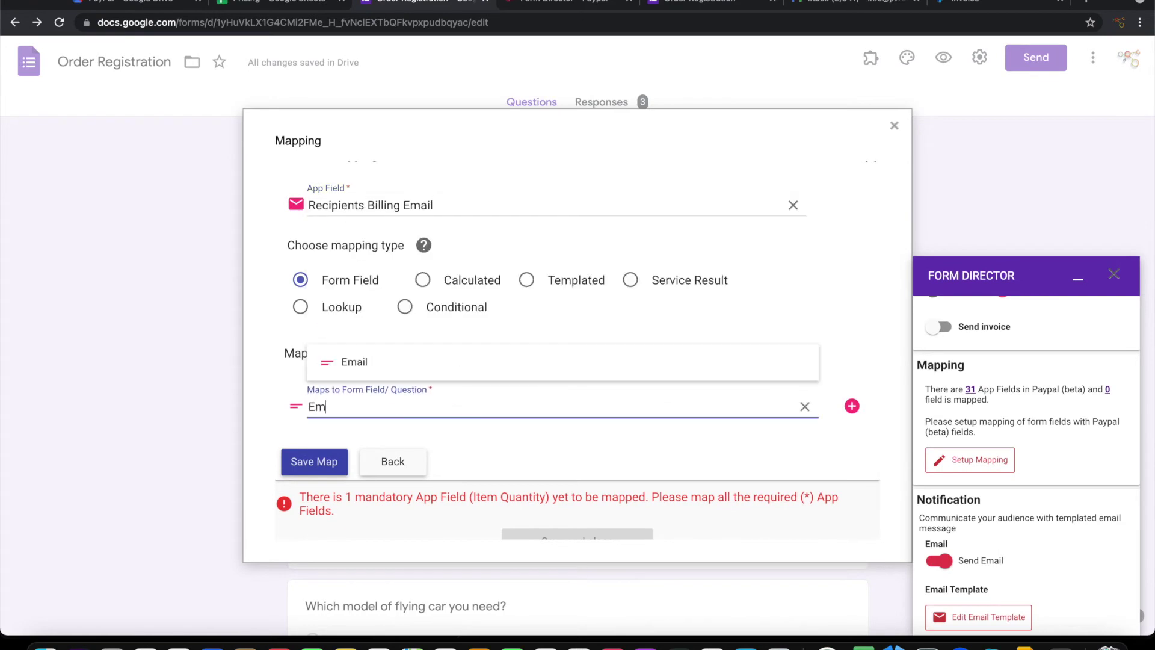
{"action": "left_click", "coordinate": [357, 364]}
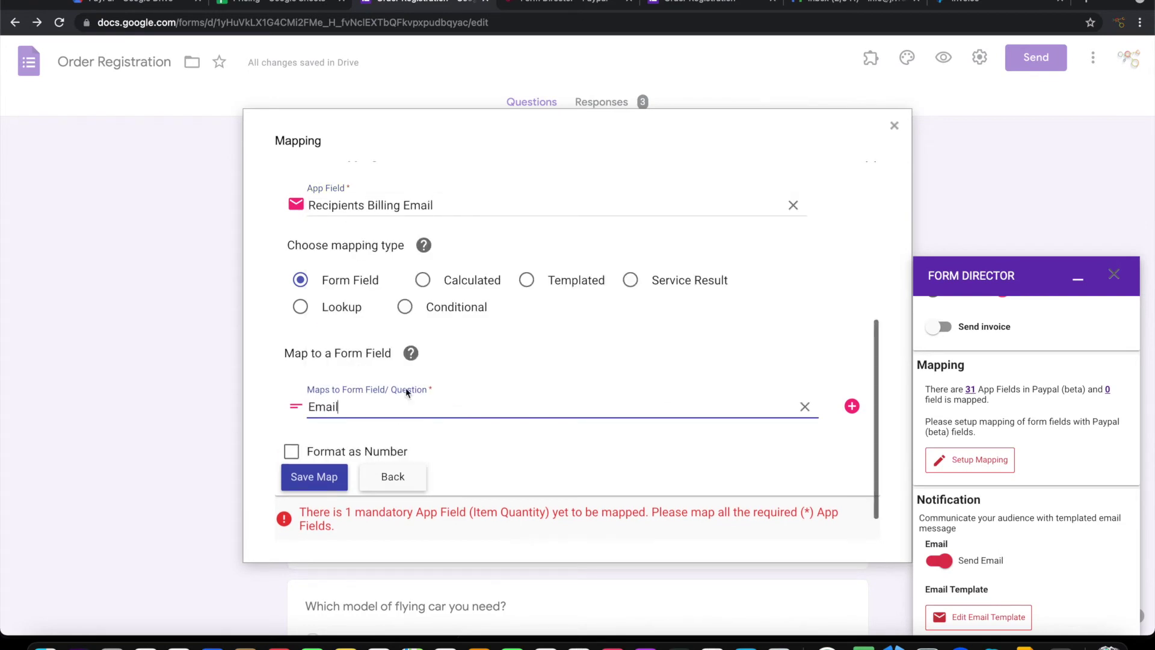
{"action": "left_click", "coordinate": [314, 476]}
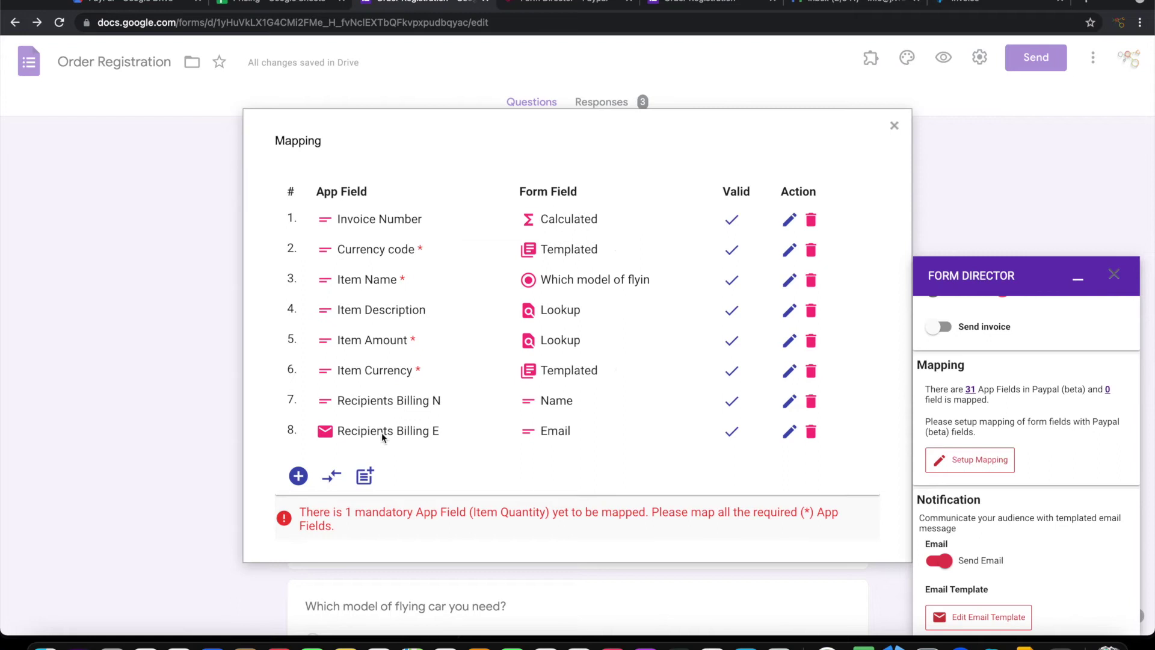
Add and save a ninth mapping linking the Item Quantity app field to the Quantity question
{"action": "scroll", "coordinate": [436, 397], "scroll_direction": "down", "scroll_amount": 2}
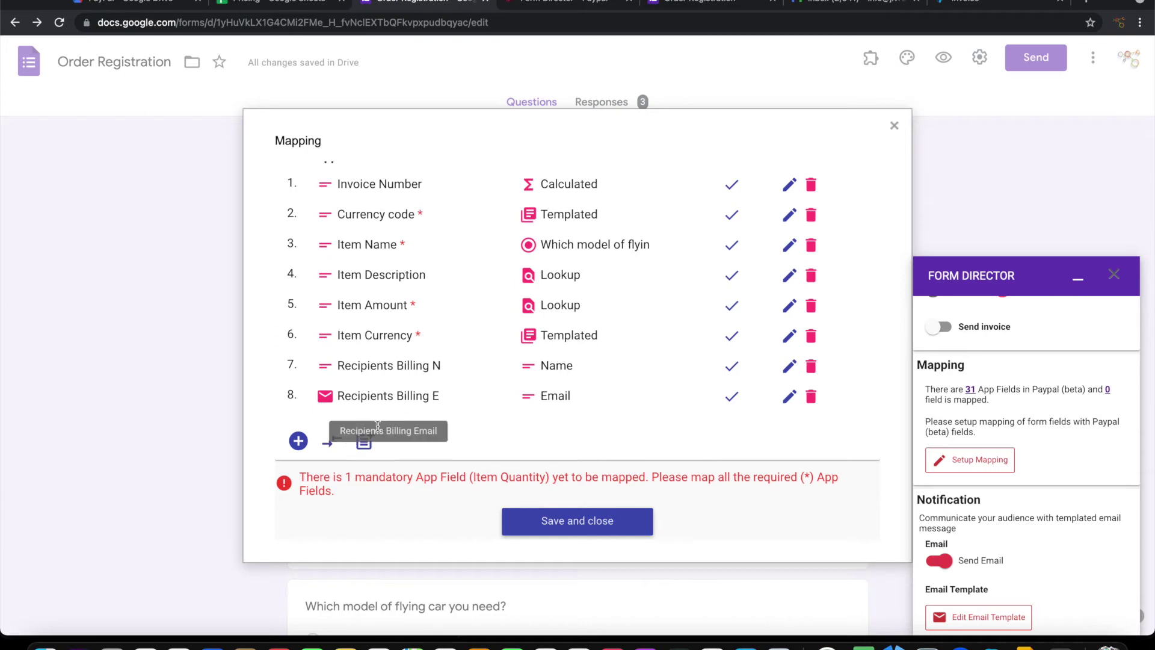
{"action": "left_click", "coordinate": [299, 442]}
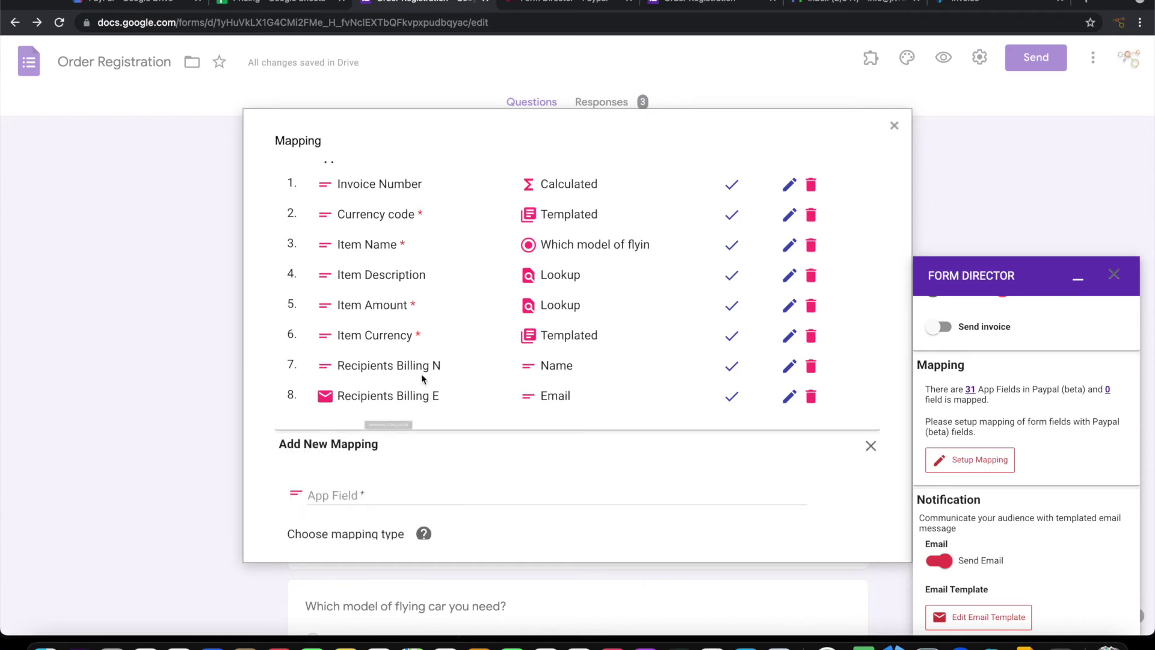
{"action": "scroll", "coordinate": [378, 341], "scroll_direction": "down", "scroll_amount": 3}
{"action": "scroll", "coordinate": [379, 337], "scroll_direction": "up", "scroll_amount": 2}
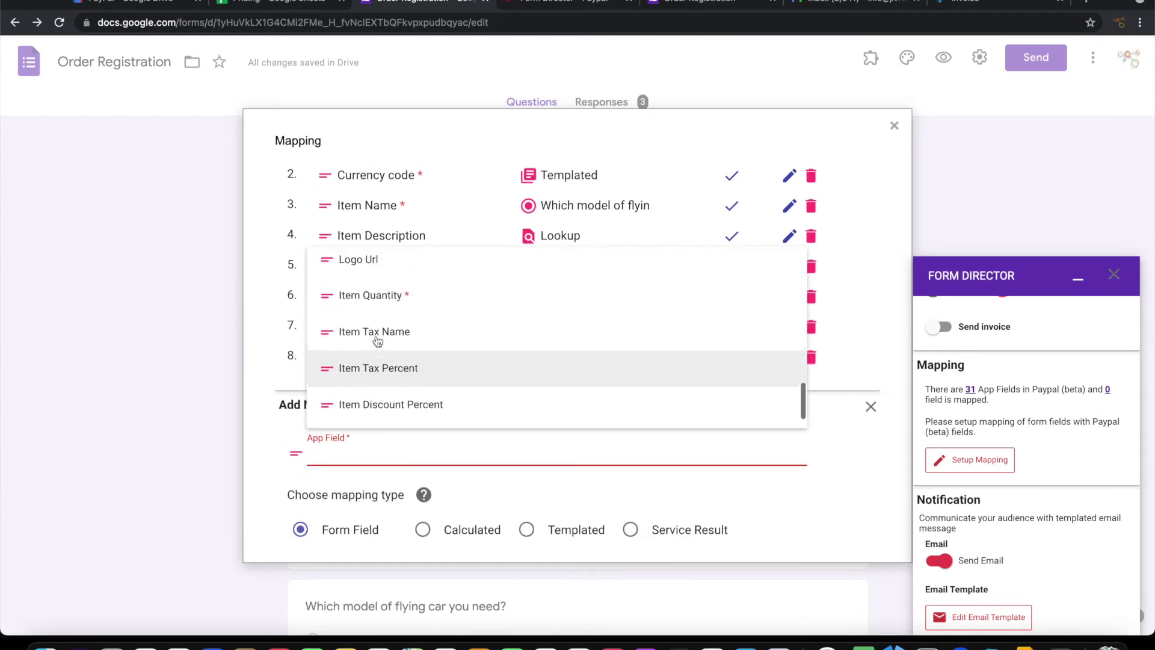
{"action": "left_click", "coordinate": [386, 297]}
{"action": "scroll", "coordinate": [465, 377], "scroll_direction": "down", "scroll_amount": 2}
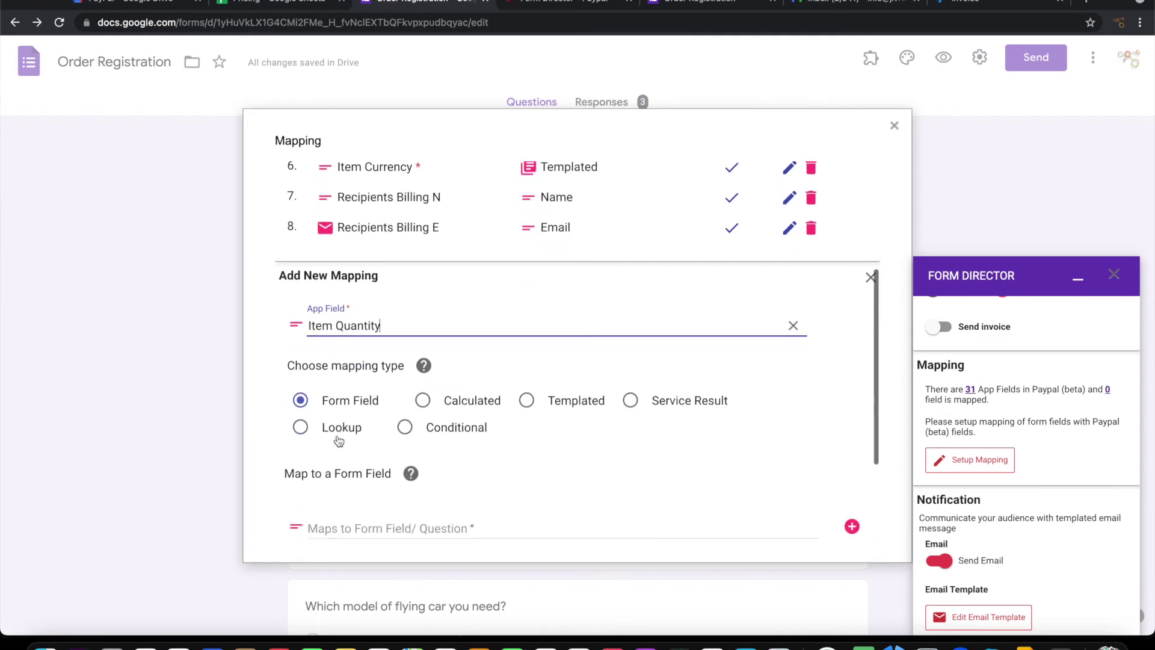
{"action": "scroll", "coordinate": [361, 424], "scroll_direction": "down", "scroll_amount": 2}
{"action": "left_click", "coordinate": [375, 428]}
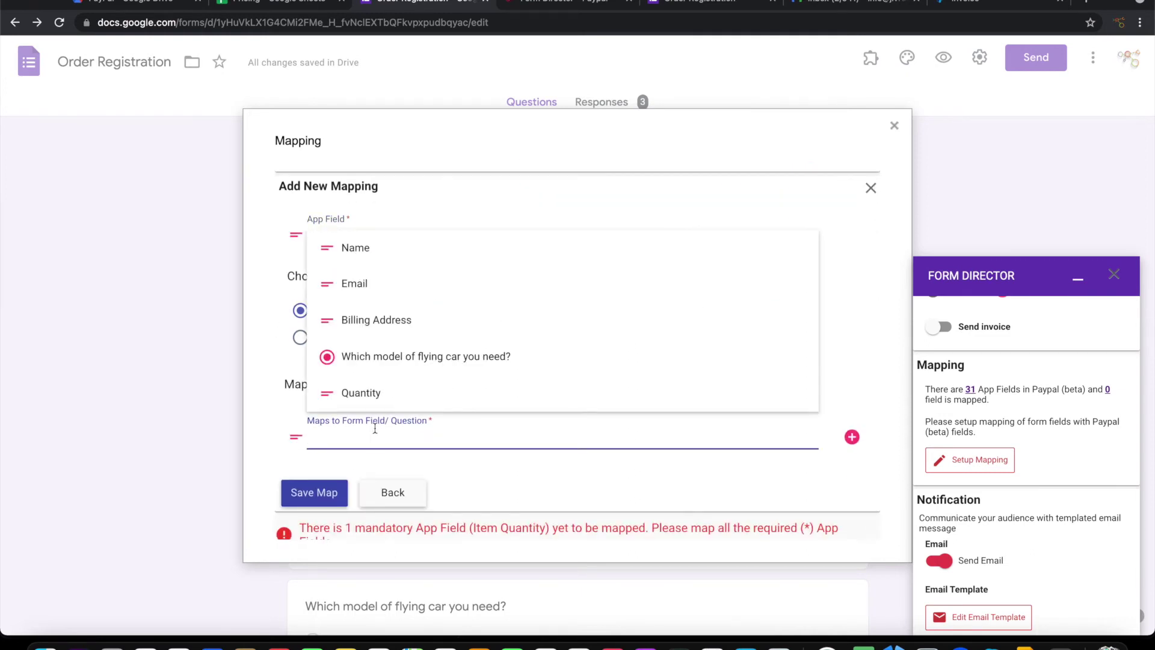
{"action": "left_click", "coordinate": [376, 391]}
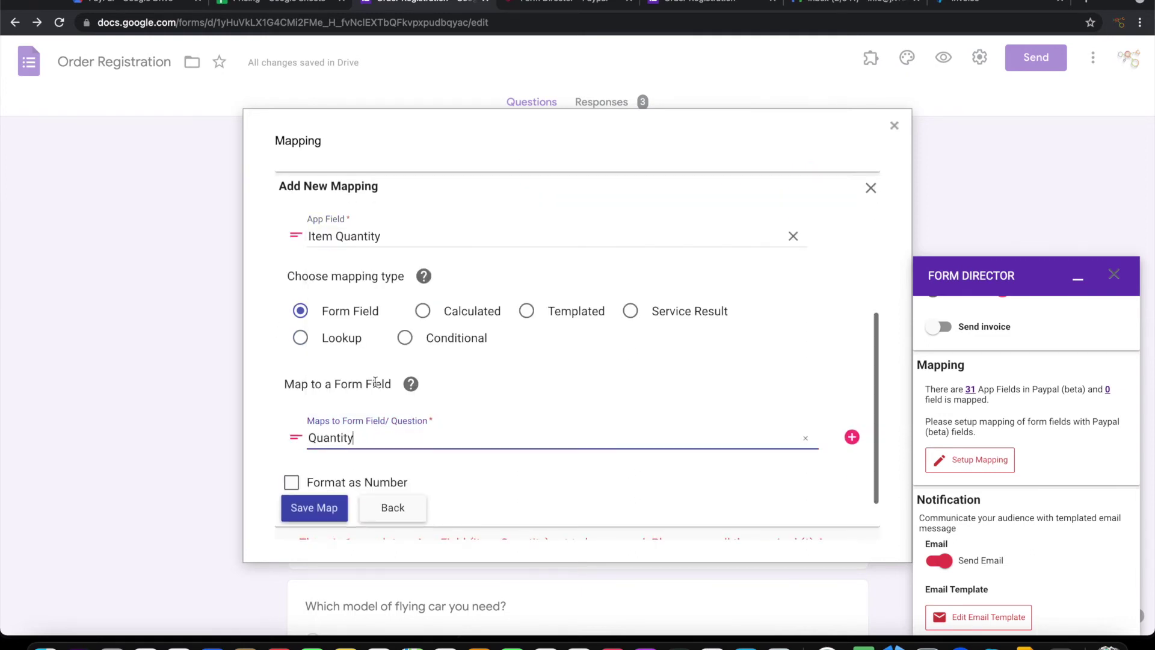
{"action": "left_click", "coordinate": [314, 508]}
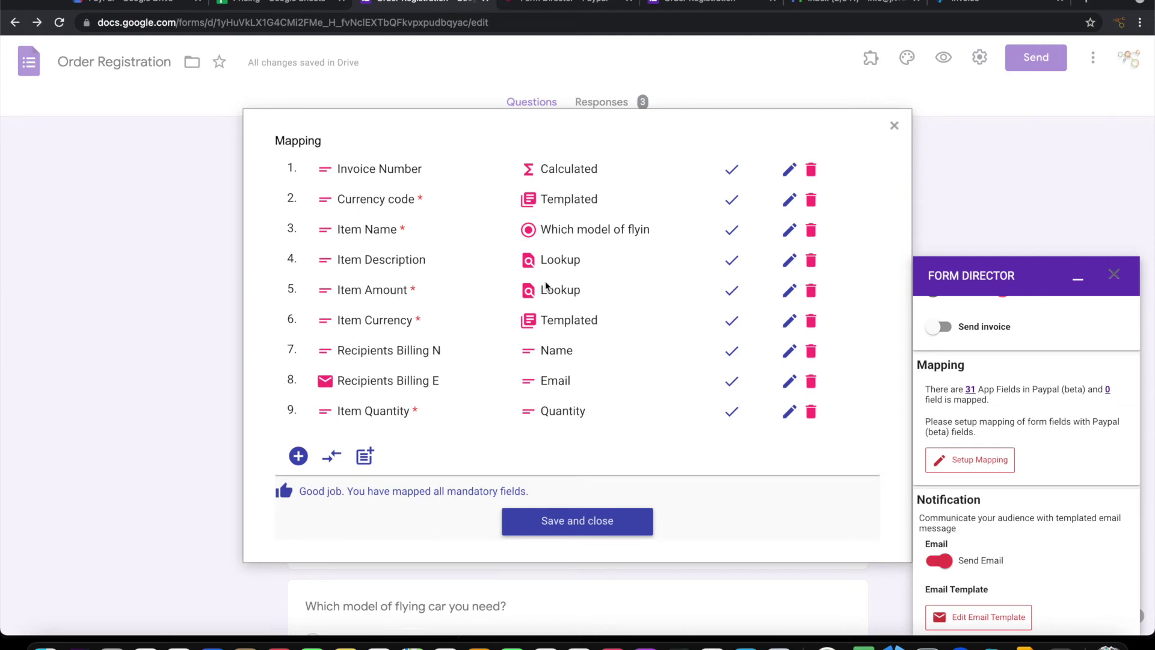
Save and close the nine PayPal mappings, then bring up the notification email template editor
{"action": "left_click", "coordinate": [587, 517]}
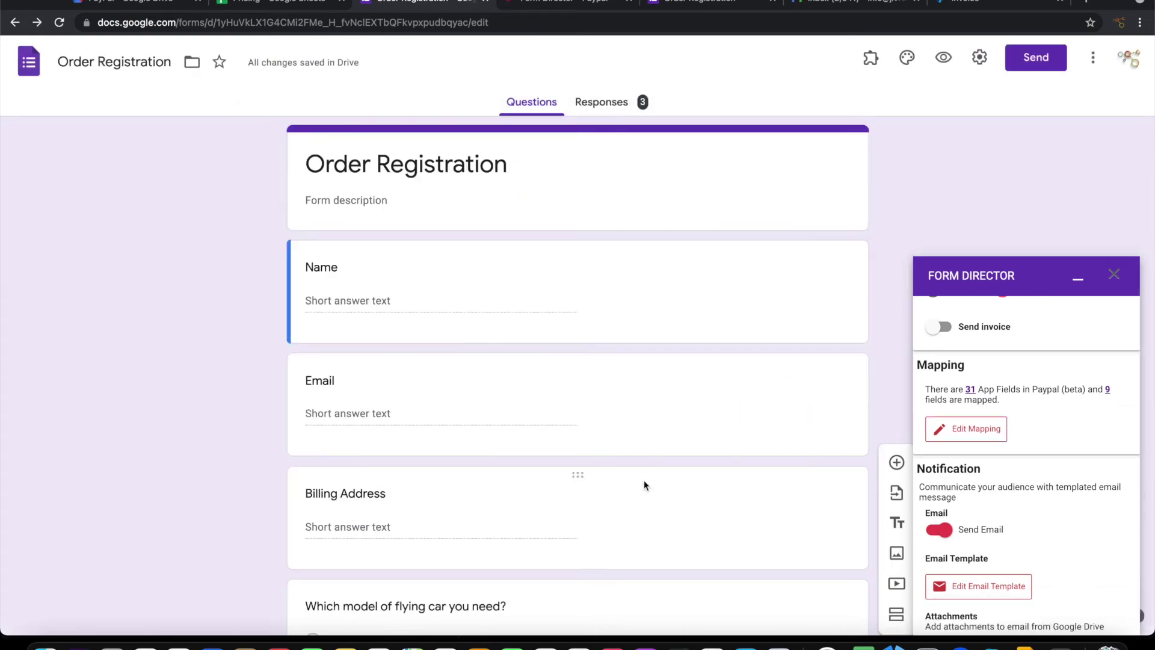
{"action": "scroll", "coordinate": [1011, 399], "scroll_direction": "down", "scroll_amount": 3}
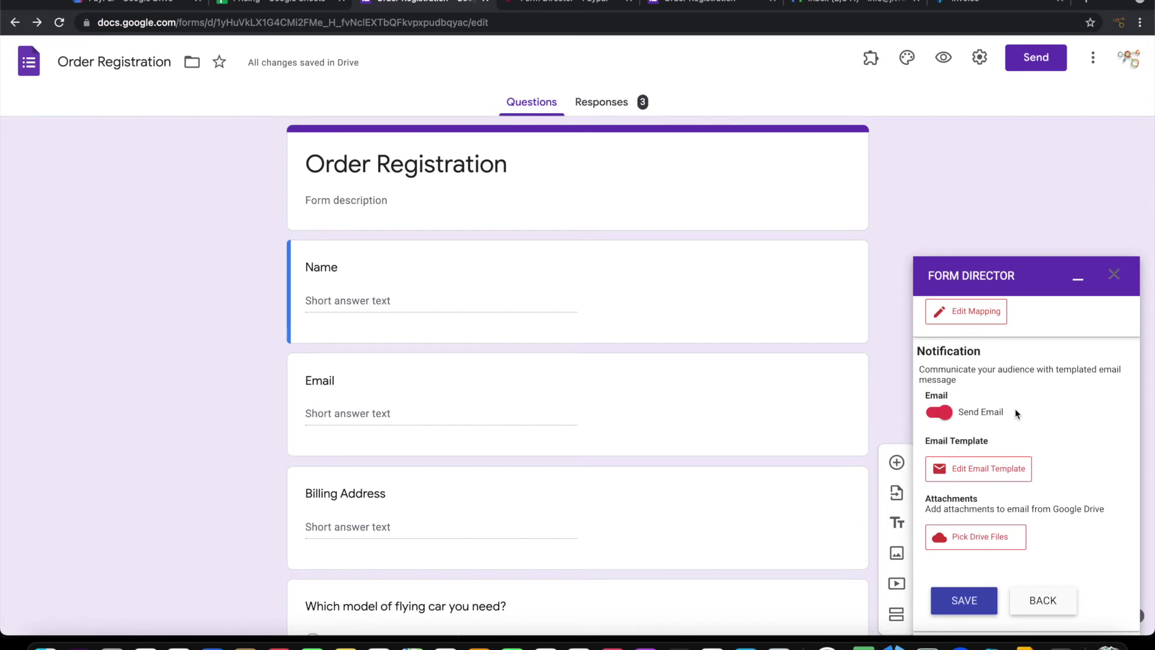
{"action": "left_click", "coordinate": [974, 477]}
Set the subject to 'New Order from ${Name} - Car ${Which model of flying car you need?}' and select the body text
{"action": "left_click", "coordinate": [652, 362]}
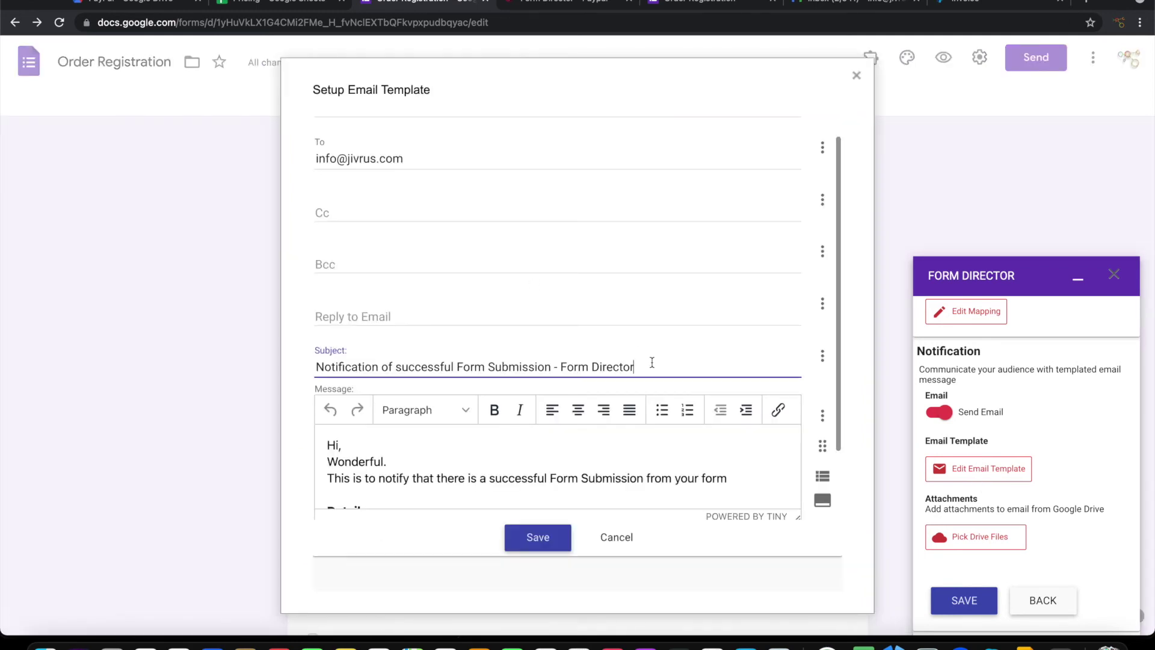
{"action": "triple_click", "coordinate": [652, 363]}
{"action": "type", "text": "New"}
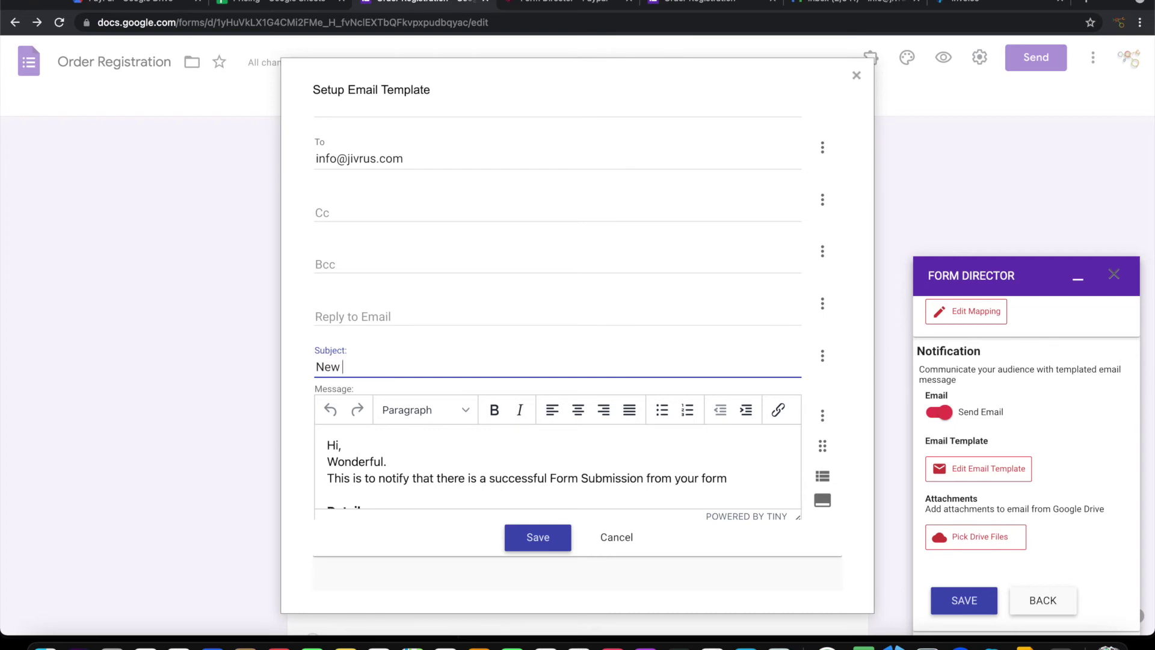
{"action": "type", "text": " Order from"}
{"action": "left_click", "coordinate": [822, 356]}
{"action": "left_click", "coordinate": [690, 412]}
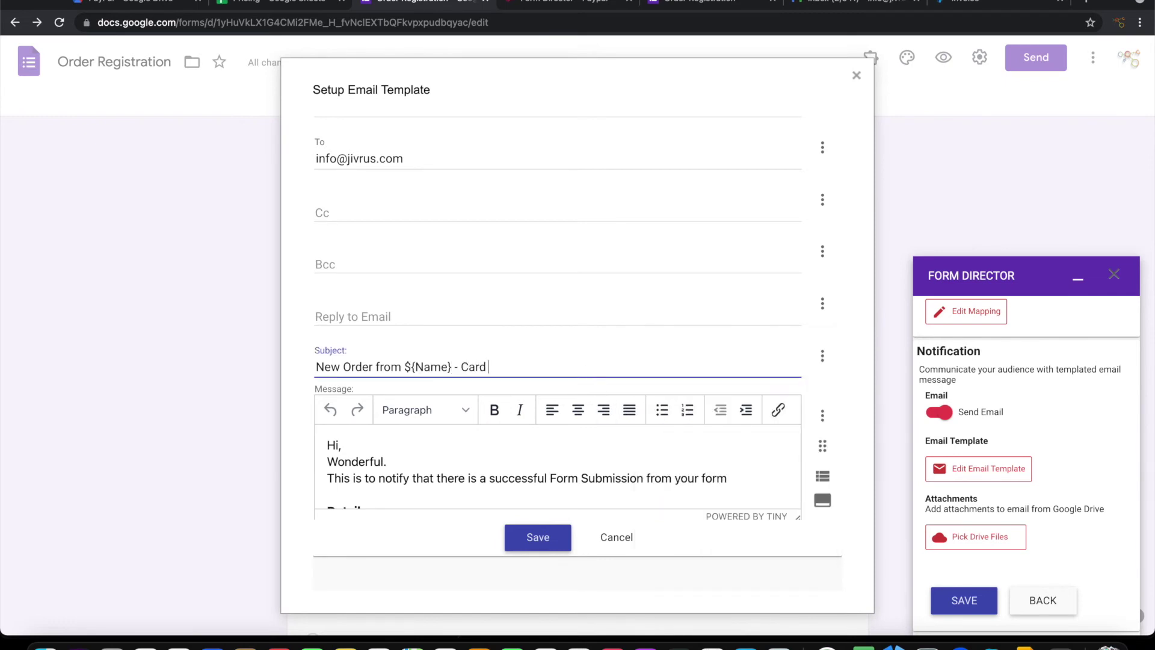
{"action": "left_click", "coordinate": [822, 355]}
{"action": "scroll", "coordinate": [722, 439], "scroll_direction": "down", "scroll_amount": 1}
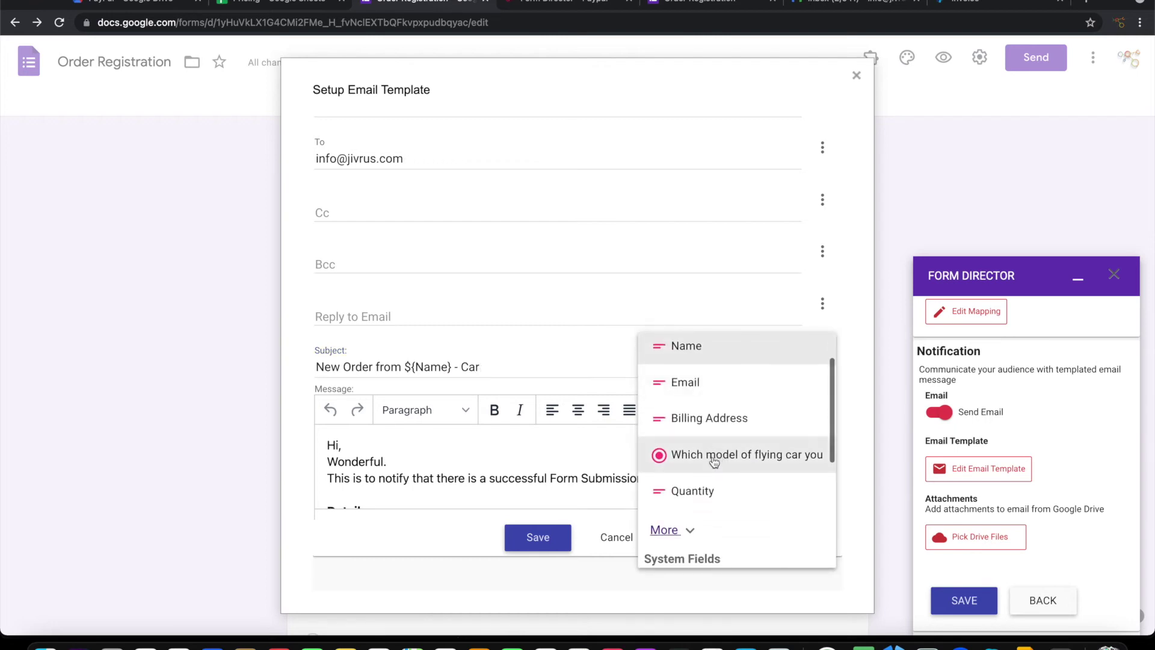
{"action": "left_click", "coordinate": [711, 455]}
{"action": "scroll", "coordinate": [437, 439], "scroll_direction": "down", "scroll_amount": 2}
{"action": "scroll", "coordinate": [619, 449], "scroll_direction": "up", "scroll_amount": 2}
{"action": "left_click", "coordinate": [714, 468]}
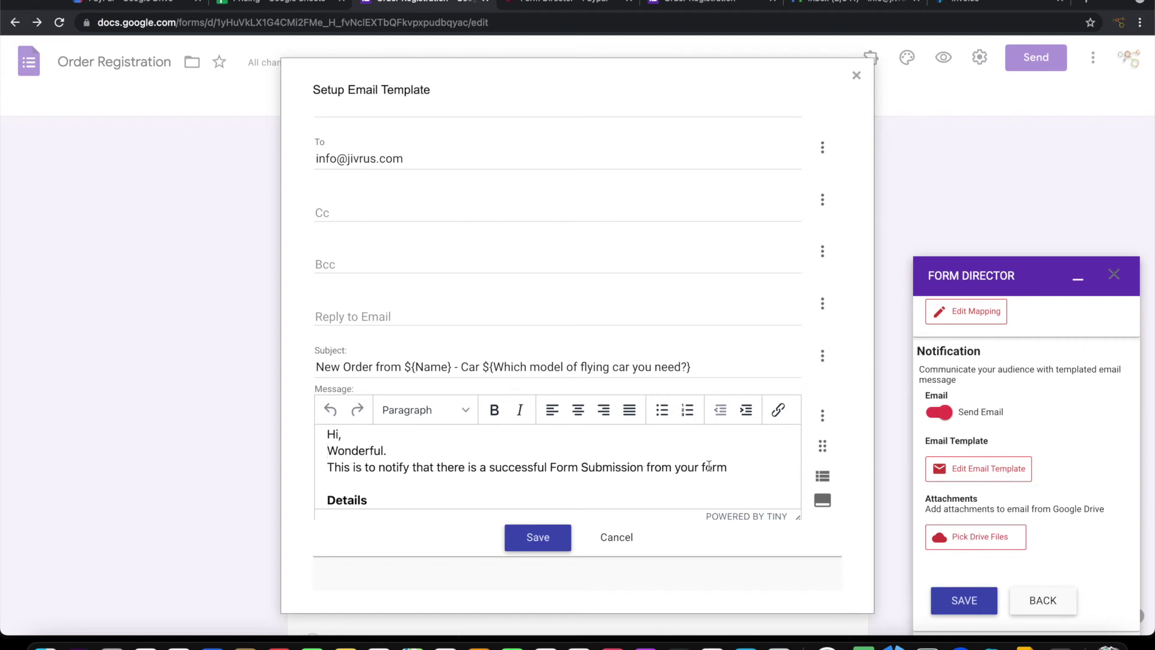
{"action": "left_click", "coordinate": [741, 472], "text": "shift"}
Make the message read 'You got a new order from ${Name} for' followed by the flying car model field
{"action": "type", "text": "You "}
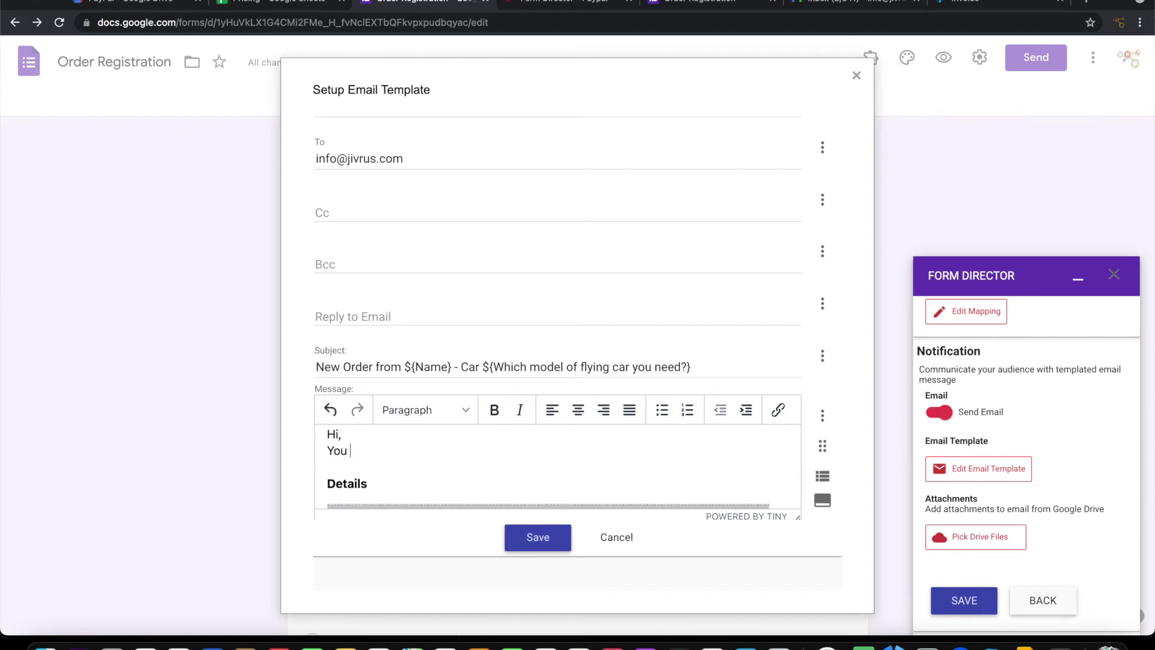
{"action": "type", "text": "got a new order from"}
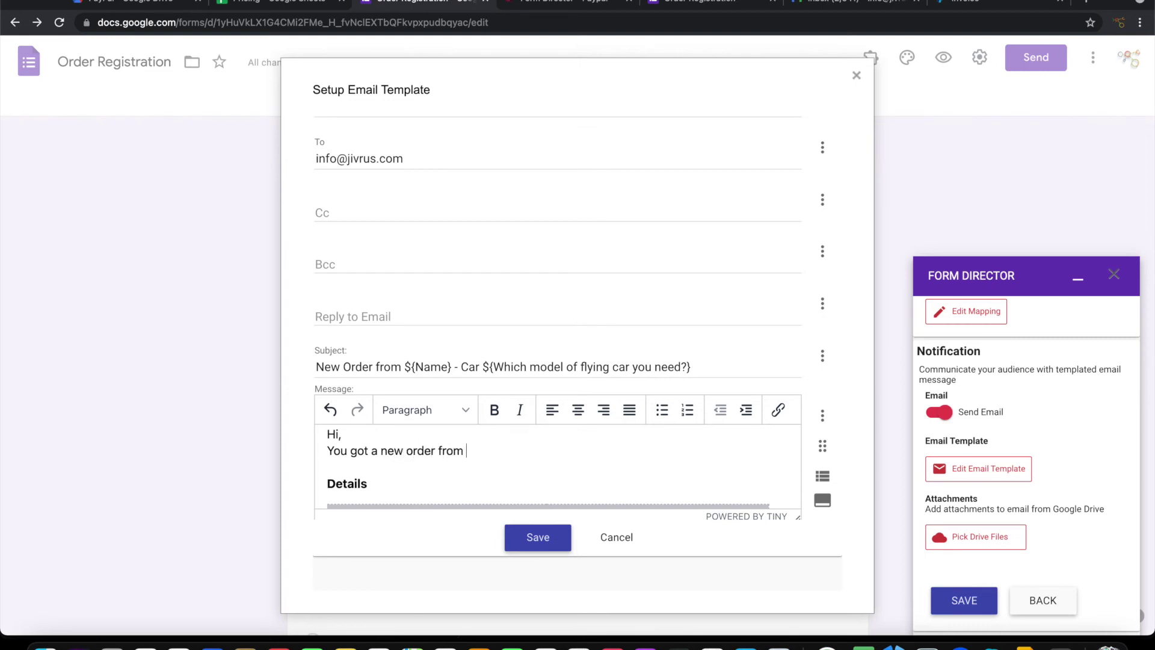
{"action": "left_click", "coordinate": [822, 417]}
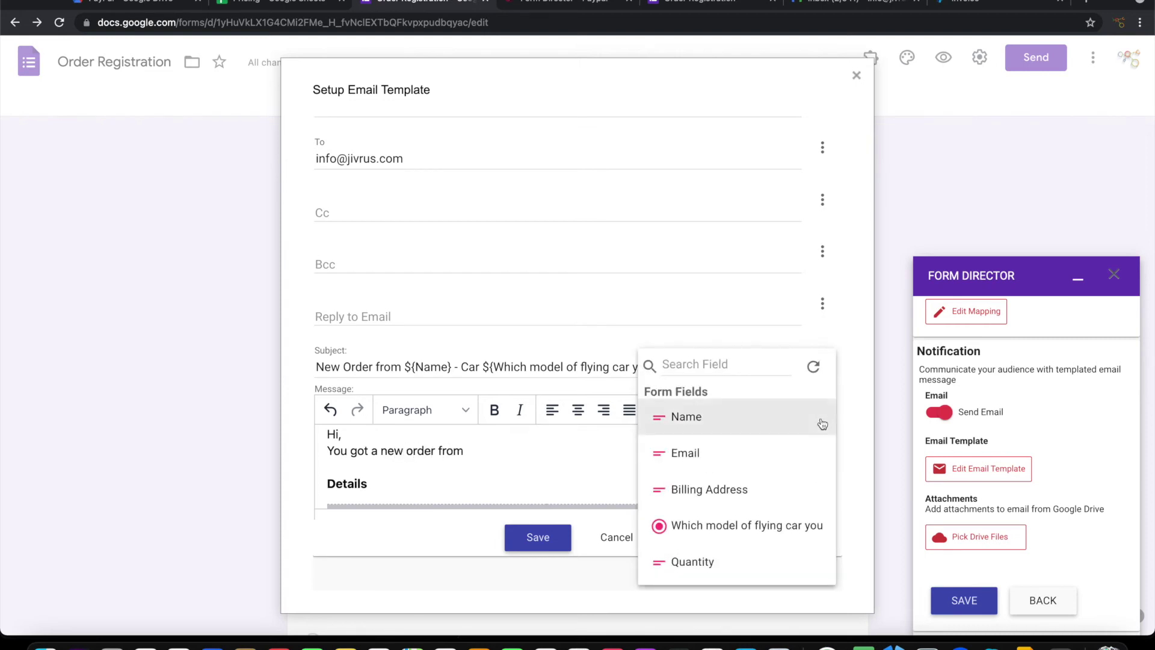
{"action": "left_click", "coordinate": [708, 421]}
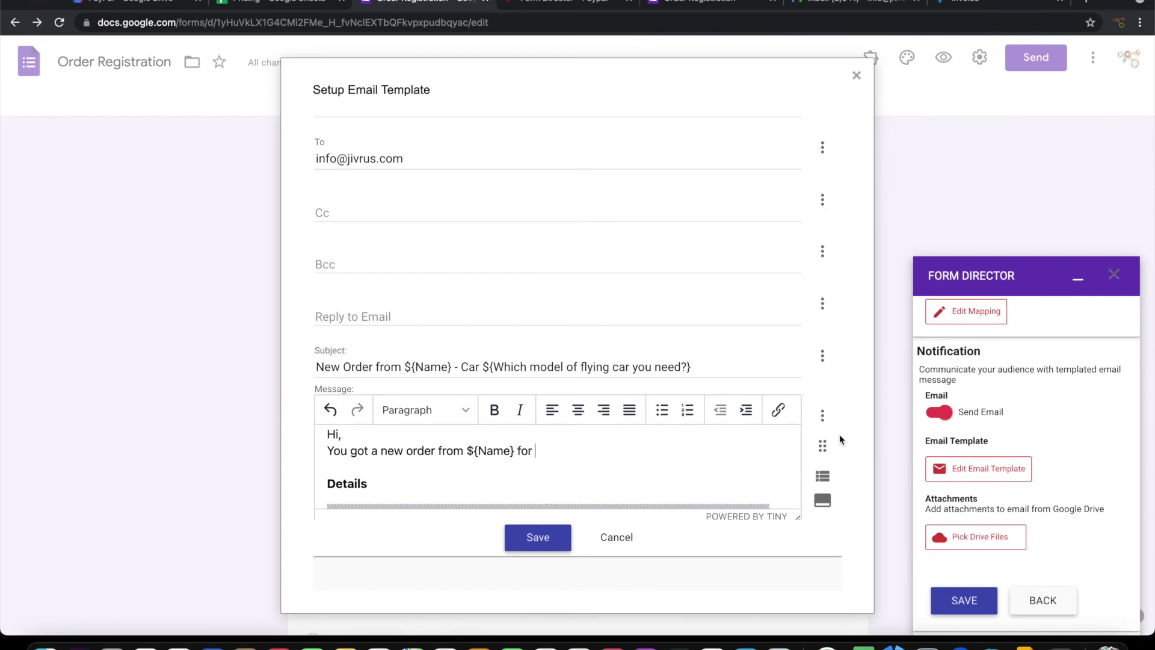
{"action": "left_click", "coordinate": [823, 416]}
{"action": "scroll", "coordinate": [696, 519], "scroll_direction": "down", "scroll_amount": 2}
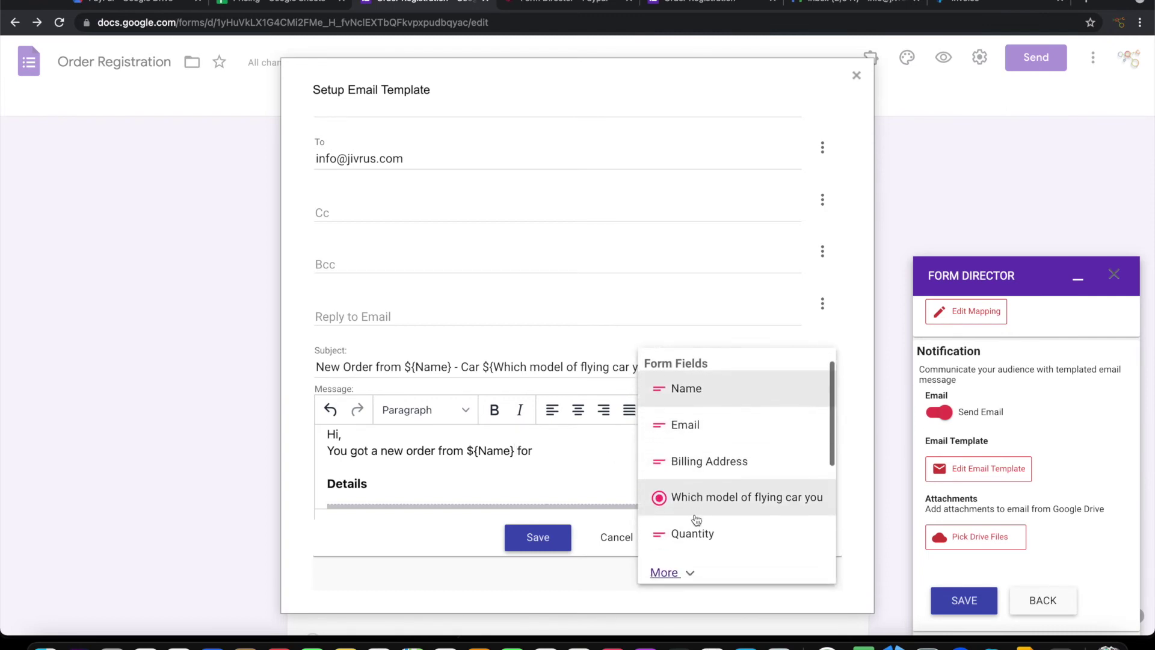
{"action": "scroll", "coordinate": [696, 520], "scroll_direction": "down", "scroll_amount": 3}
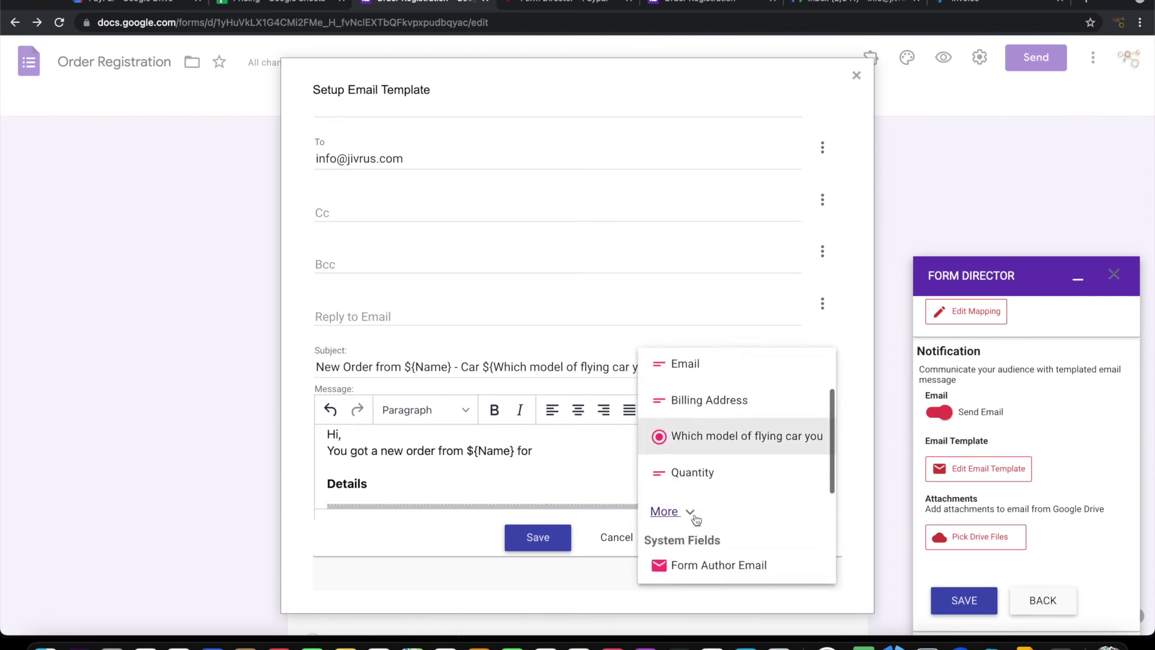
{"action": "left_click", "coordinate": [712, 421]}
{"action": "scroll", "coordinate": [602, 454], "scroll_direction": "down", "scroll_amount": 3}
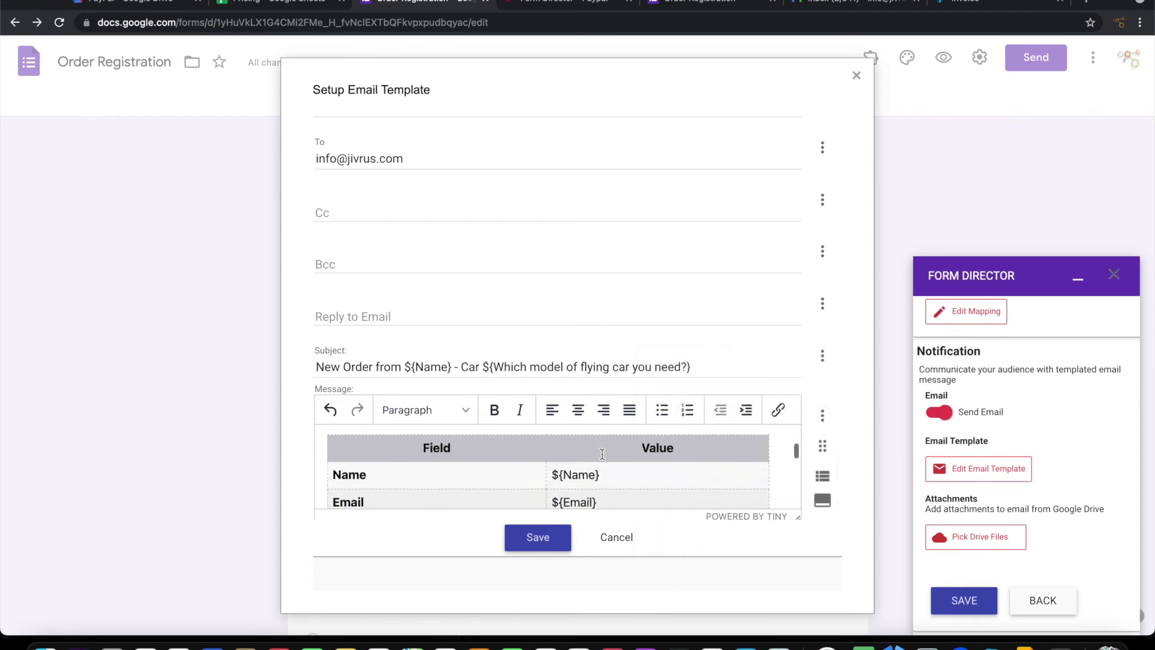
{"action": "scroll", "coordinate": [602, 454], "scroll_direction": "down", "scroll_amount": 1}
{"action": "scroll", "coordinate": [636, 317], "scroll_direction": "down", "scroll_amount": 3}
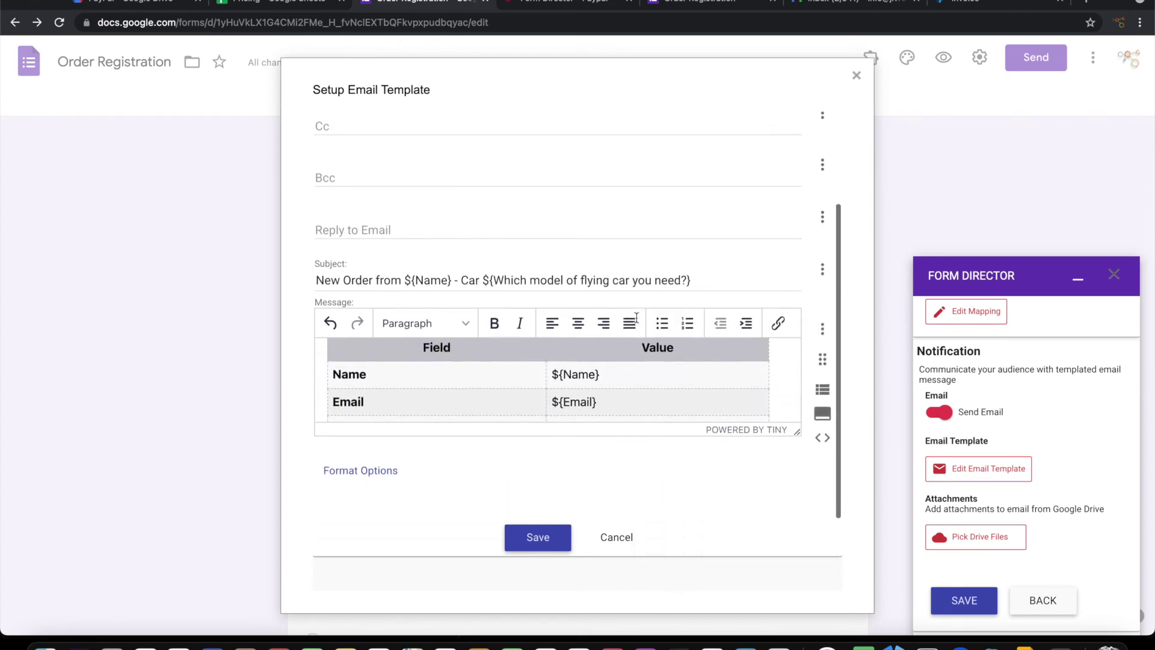
{"action": "scroll", "coordinate": [604, 360], "scroll_direction": "down", "scroll_amount": 2}
{"action": "scroll", "coordinate": [604, 361], "scroll_direction": "down", "scroll_amount": 5}
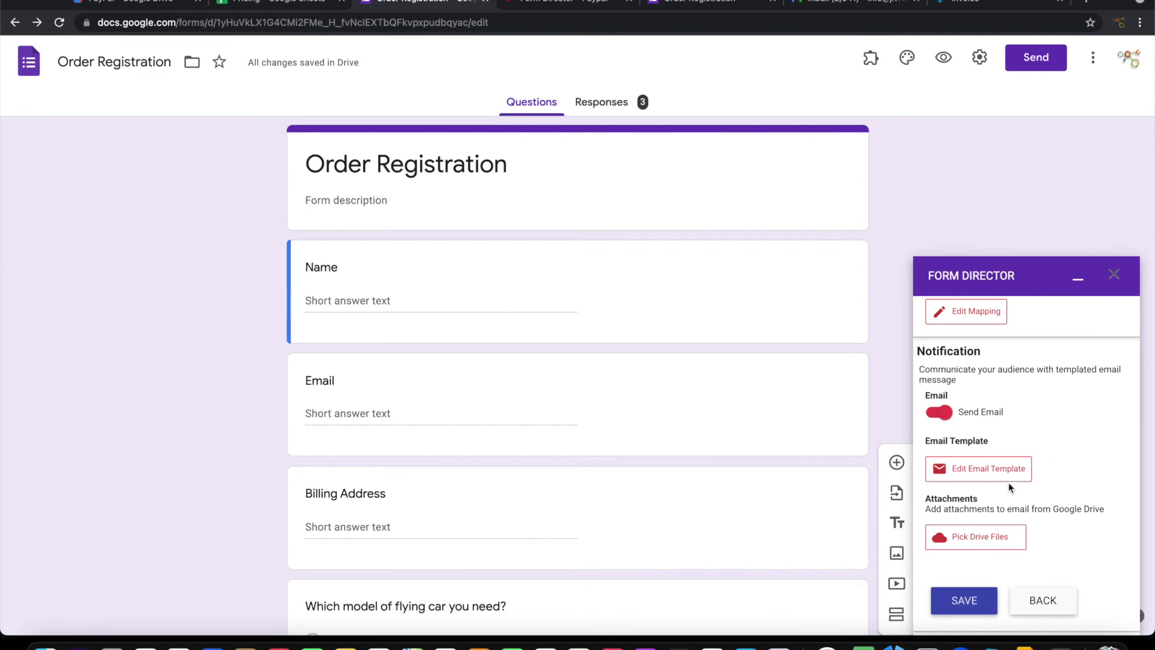
Save the invoice service and fill a test order: customer name, email, address, JJ-320 - Fly Quick, quantity 5
{"action": "left_click", "coordinate": [962, 606]}
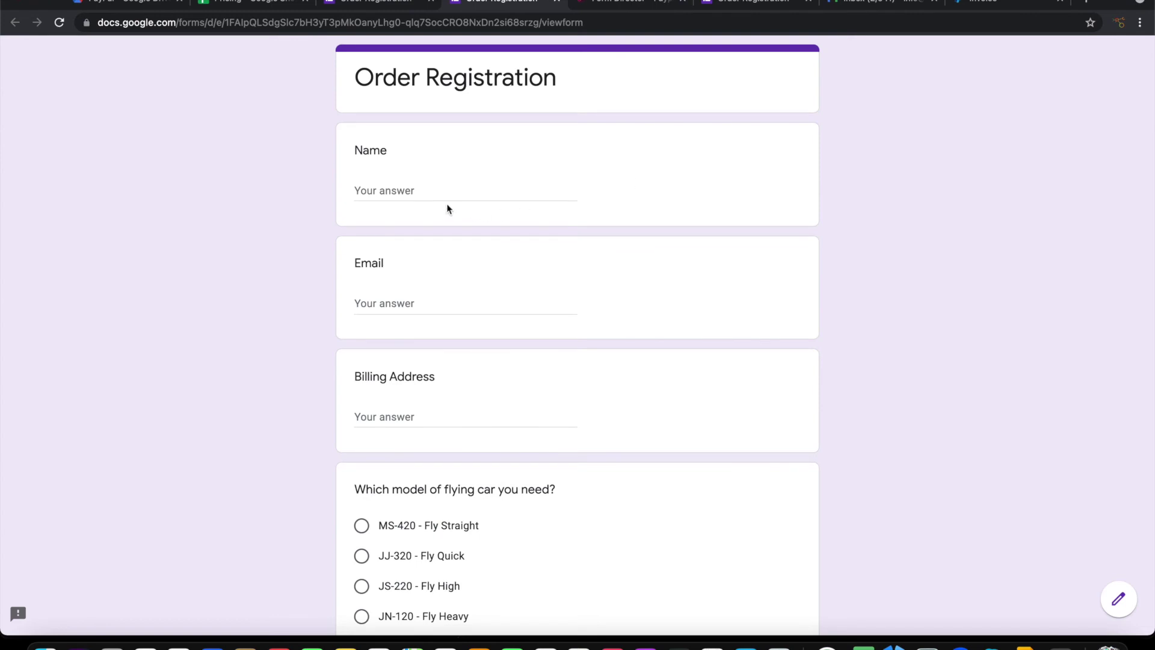
{"action": "left_click", "coordinate": [440, 189]}
{"action": "type", "text": "Boom Move Sky Technologies"}
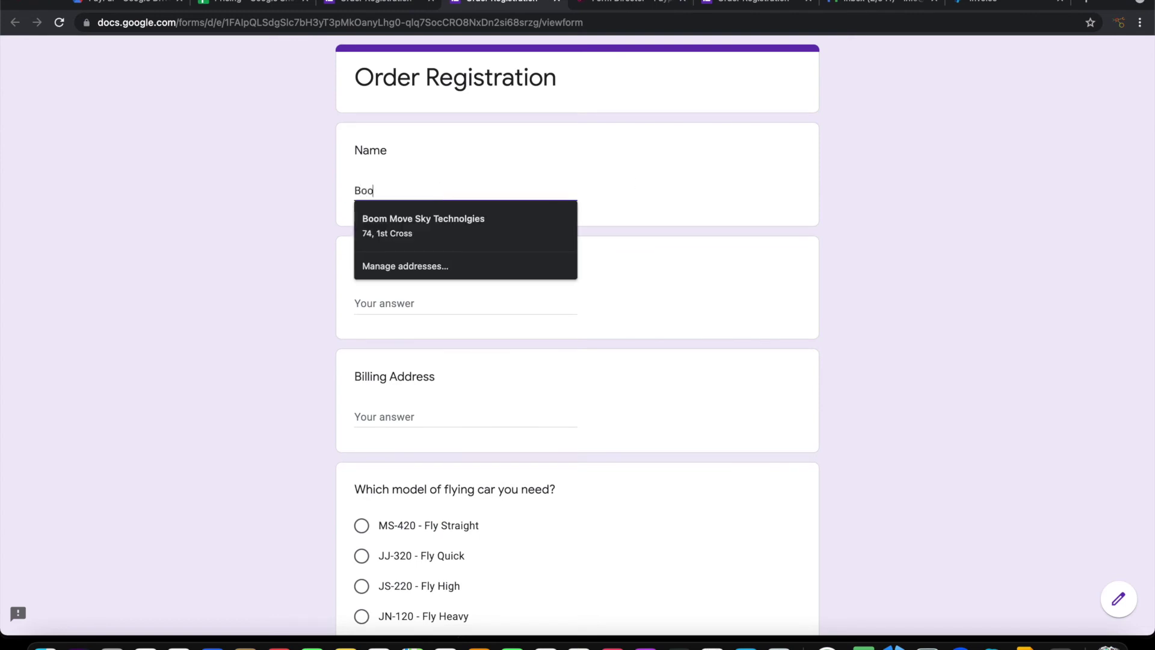
{"action": "key", "text": "Tab"}
{"action": "type", "text": "boom@example.com"}
{"action": "key", "text": "Tab"}
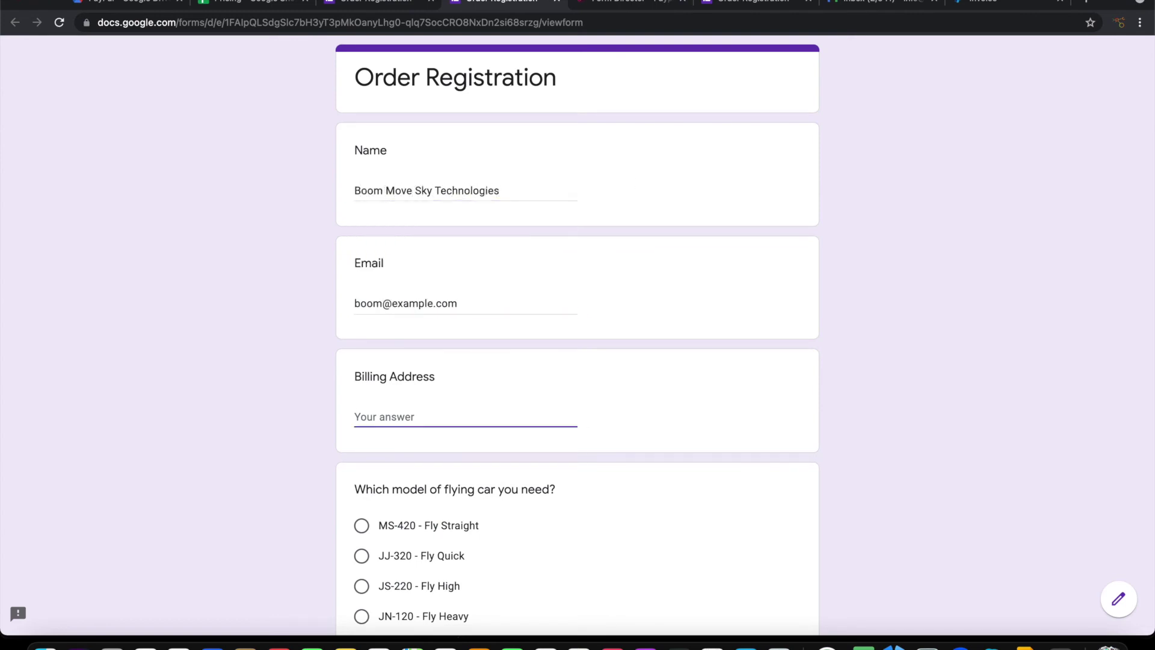
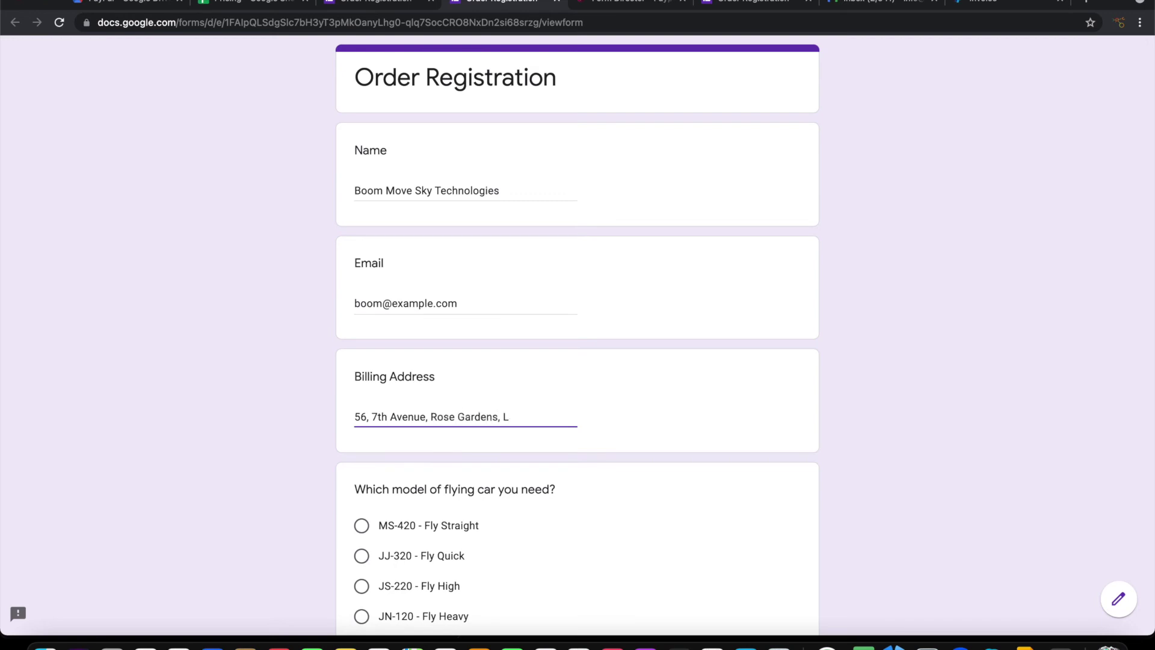
{"action": "key", "text": "Tab"}
{"action": "key", "text": "Down"}
{"action": "key", "text": "Tab"}
{"action": "type", "text": "5"}
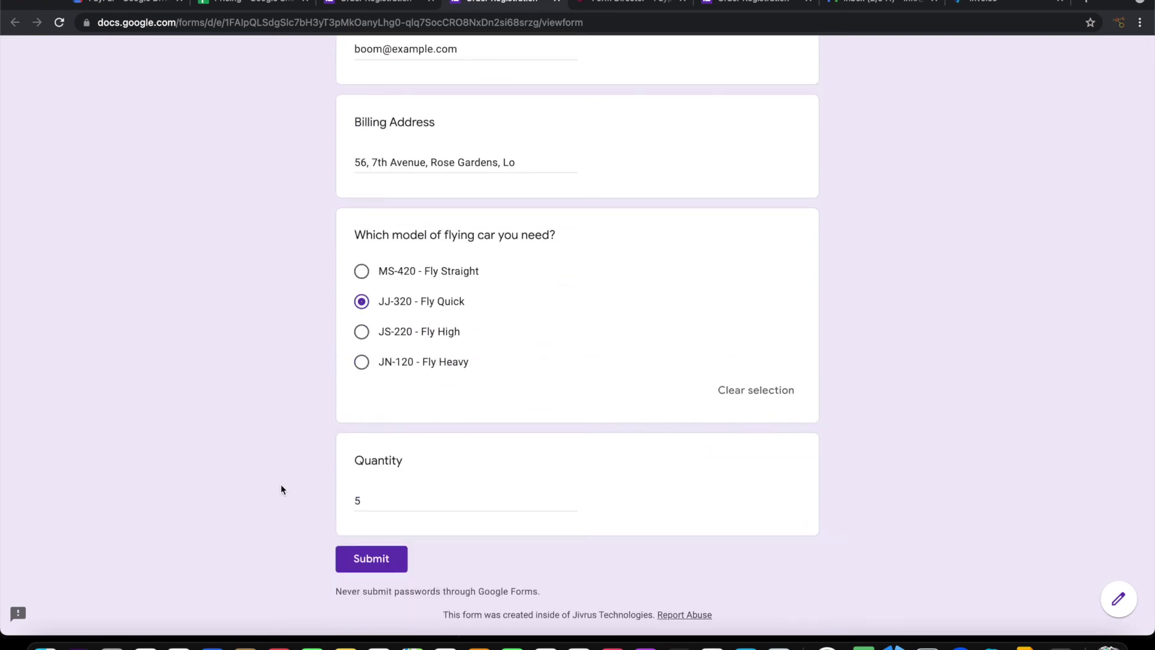
Look over the filled test order, then bring up the Pricing sheet
{"action": "scroll", "coordinate": [419, 340], "scroll_direction": "up", "scroll_amount": 5}
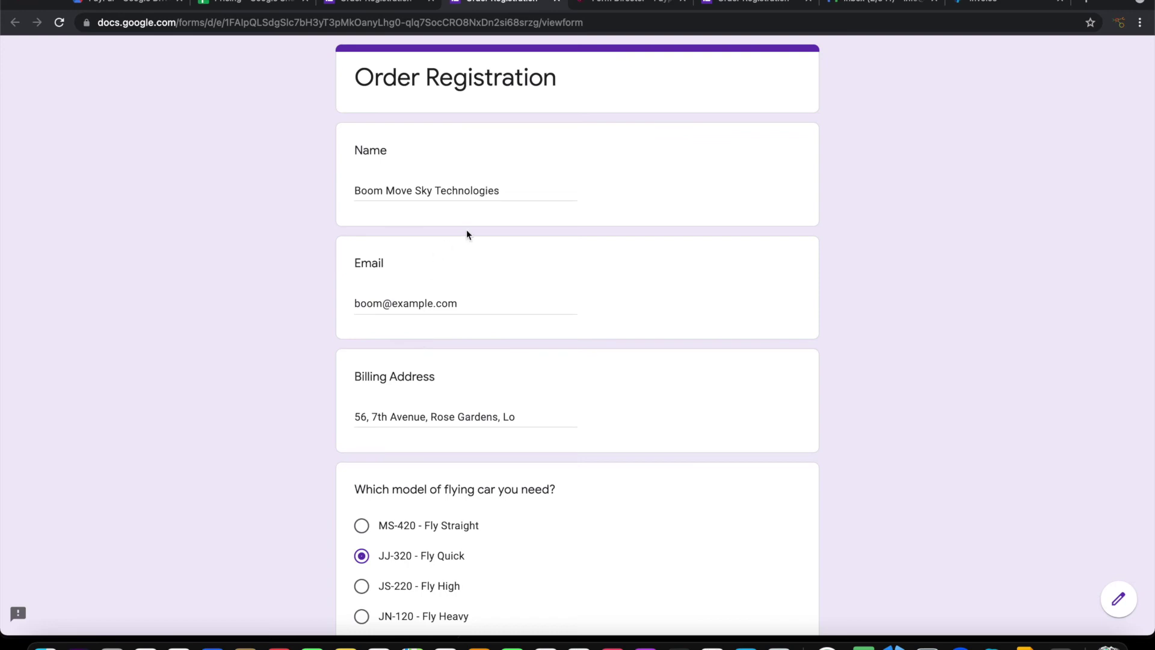
{"action": "scroll", "coordinate": [556, 341], "scroll_direction": "down", "scroll_amount": 5}
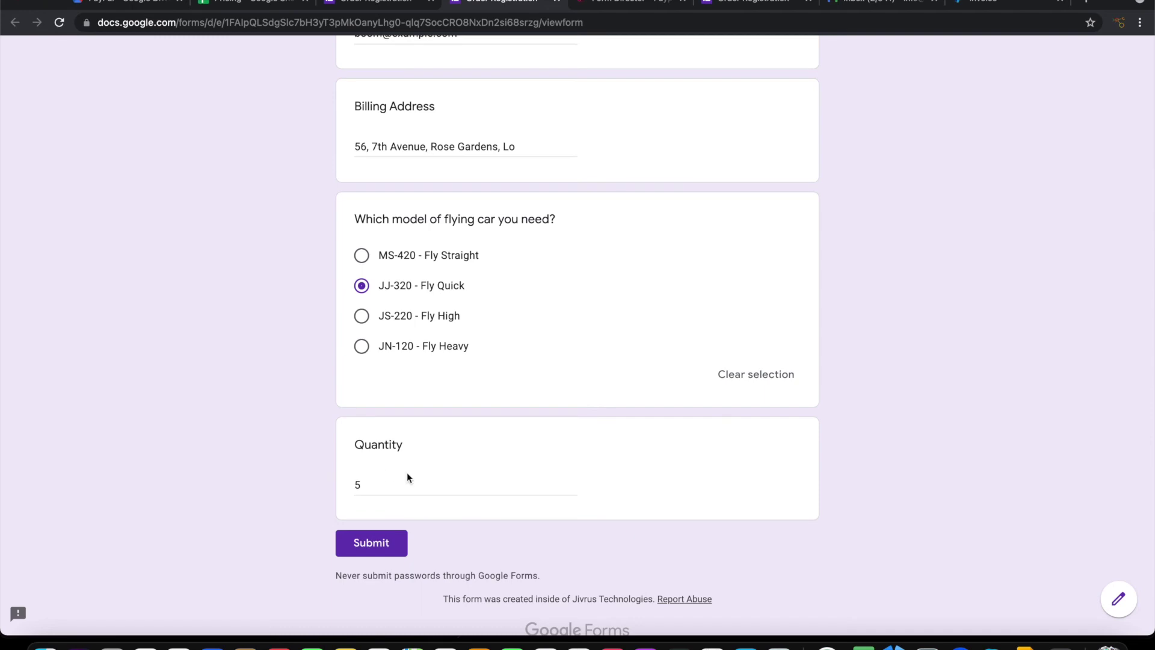
{"action": "scroll", "coordinate": [415, 458], "scroll_direction": "up", "scroll_amount": 3}
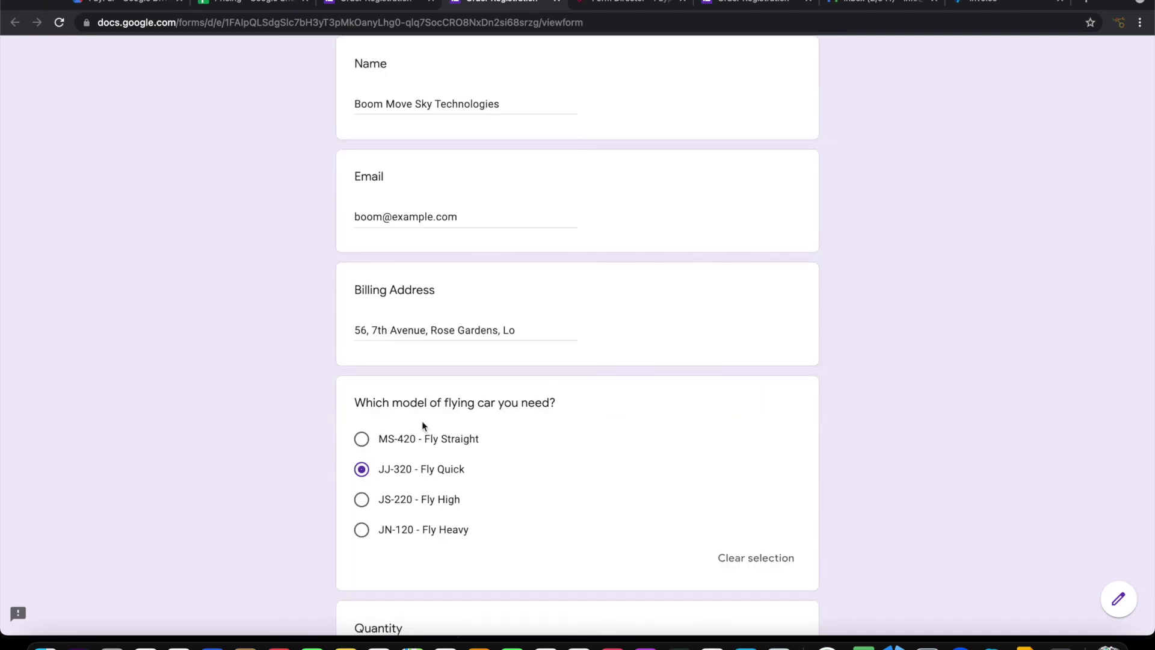
{"action": "scroll", "coordinate": [421, 425], "scroll_direction": "down", "scroll_amount": 3}
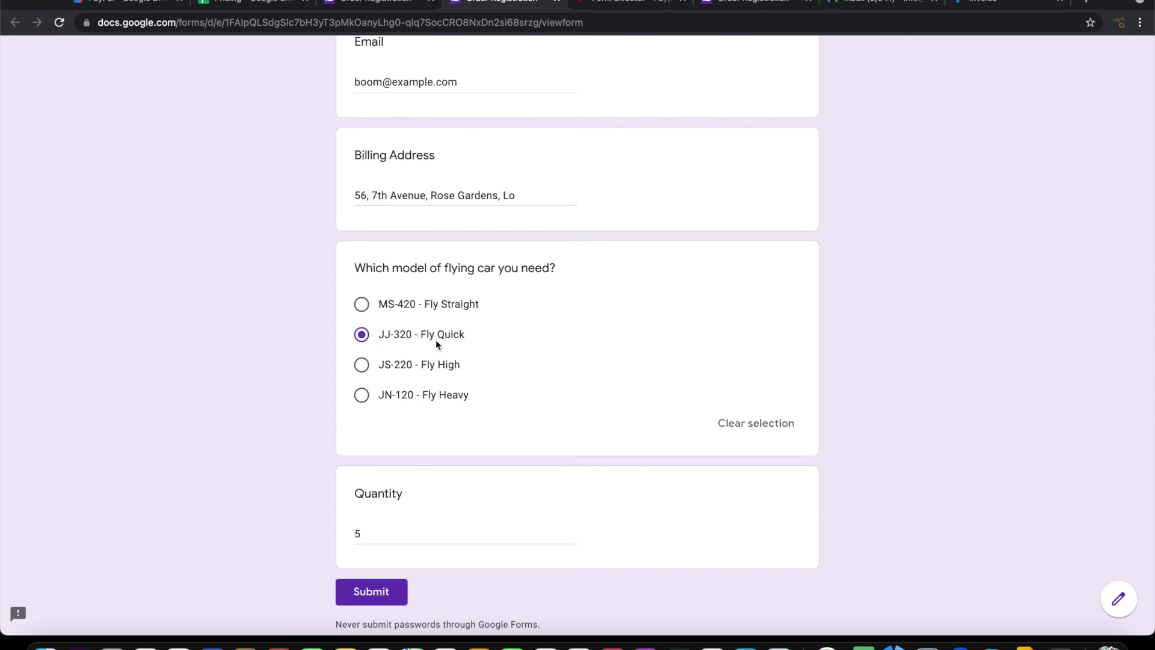
{"action": "left_click", "coordinate": [255, 2]}
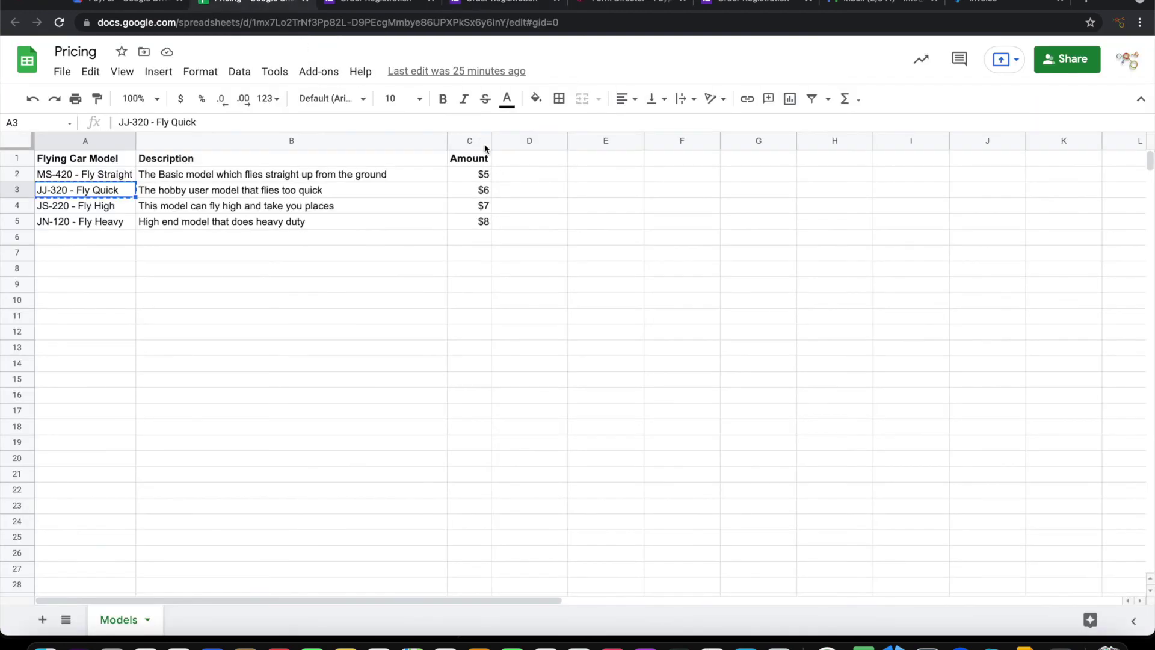
Return to the Order Registration form, submit the test order, and go to the Gmail inbox
{"action": "left_click", "coordinate": [475, 4]}
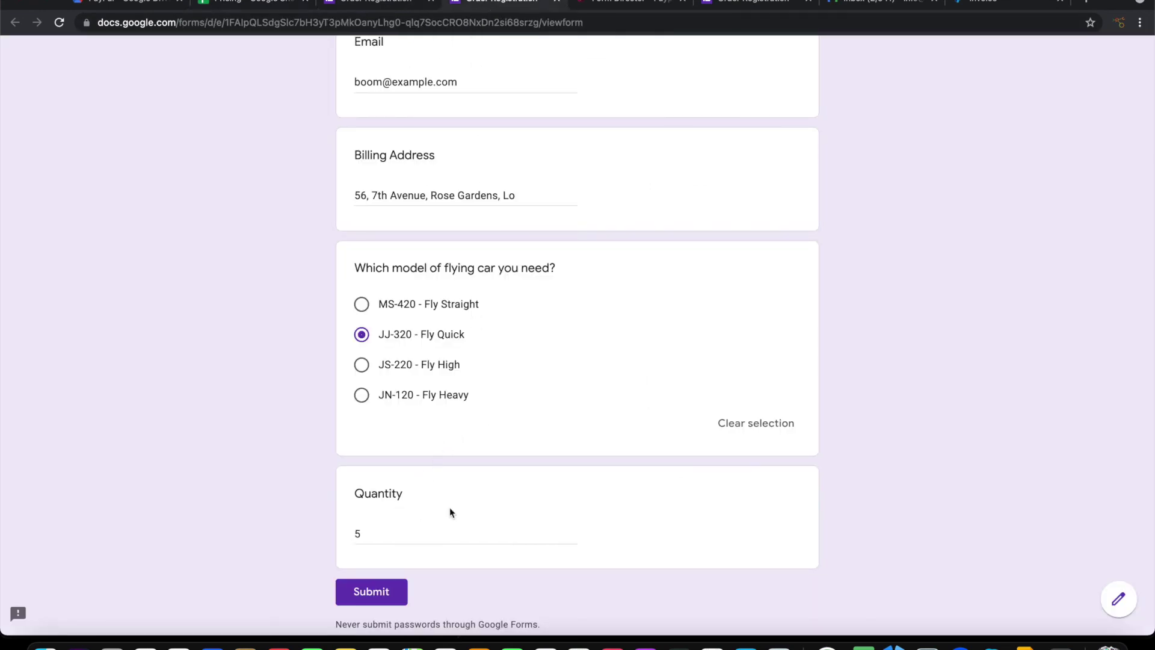
{"action": "left_click", "coordinate": [369, 593]}
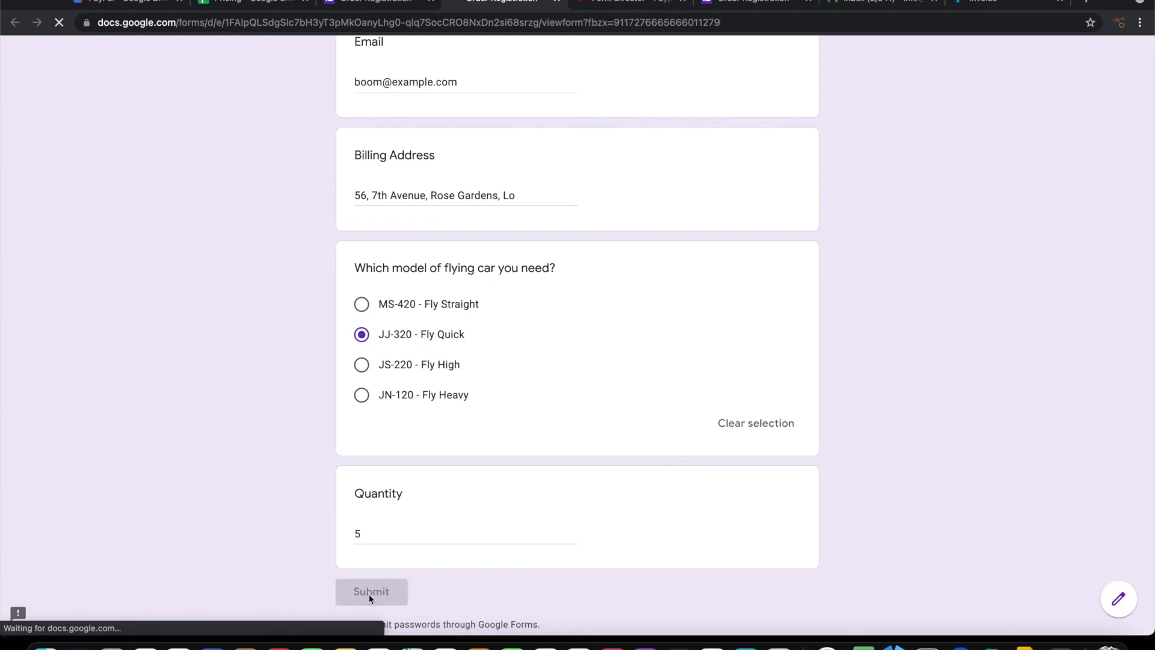
{"action": "left_click", "coordinate": [873, 3]}
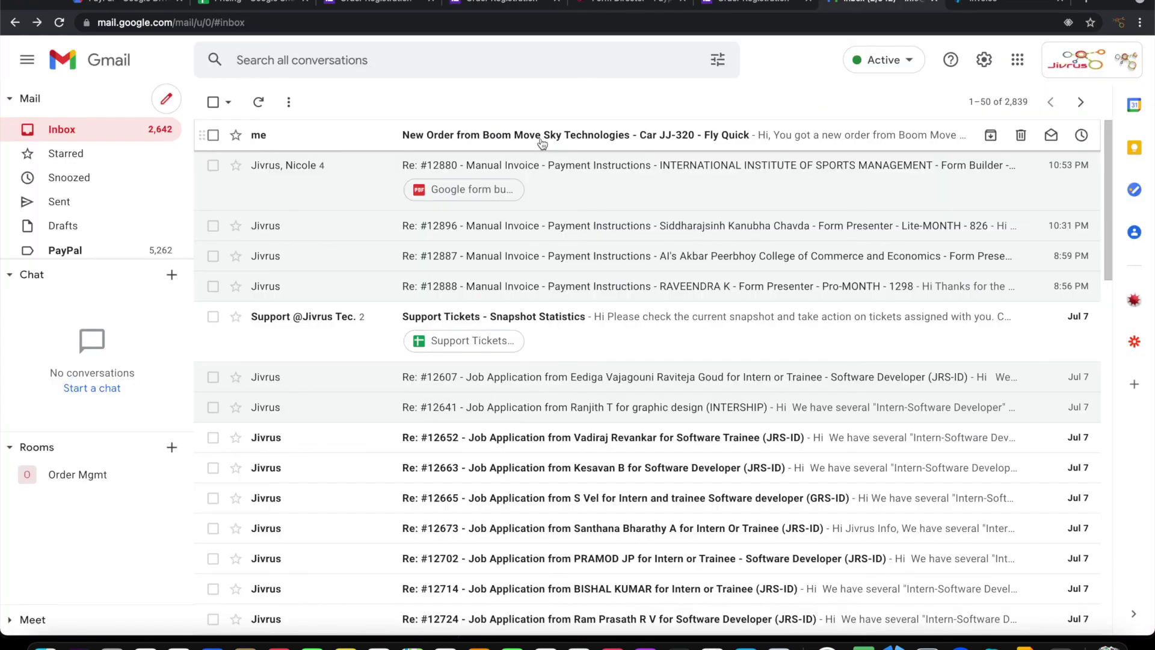
Open the 'New Order from…' notification email, then switch to the PayPal invoice page
{"action": "left_click", "coordinate": [540, 136]}
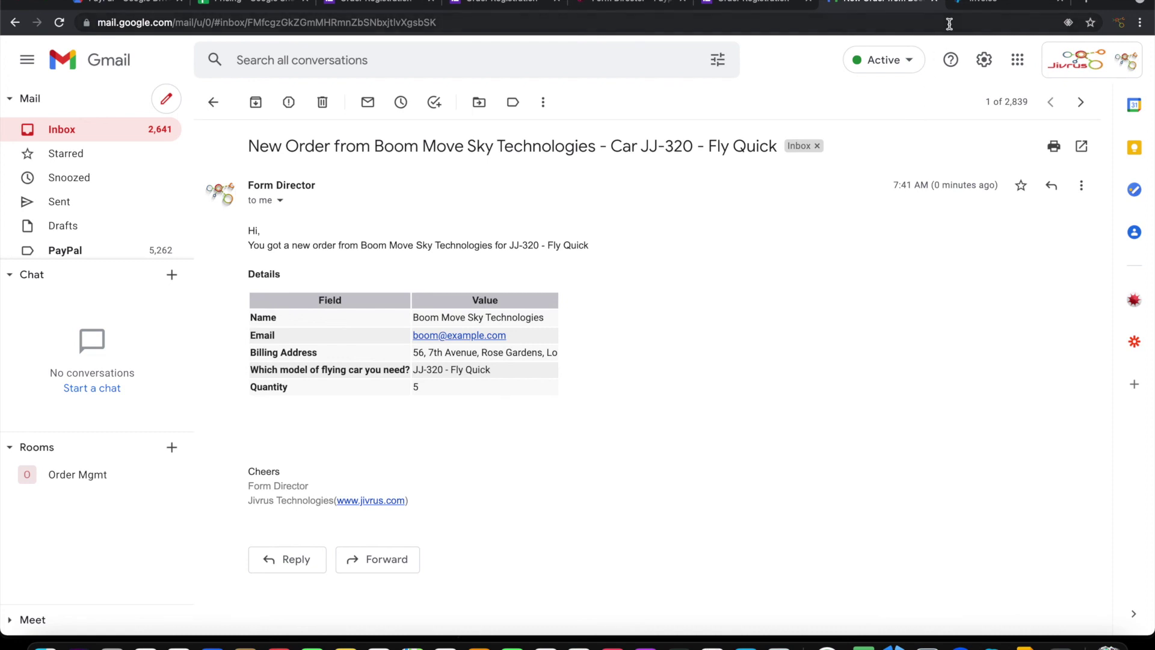
{"action": "left_click", "coordinate": [976, 4]}
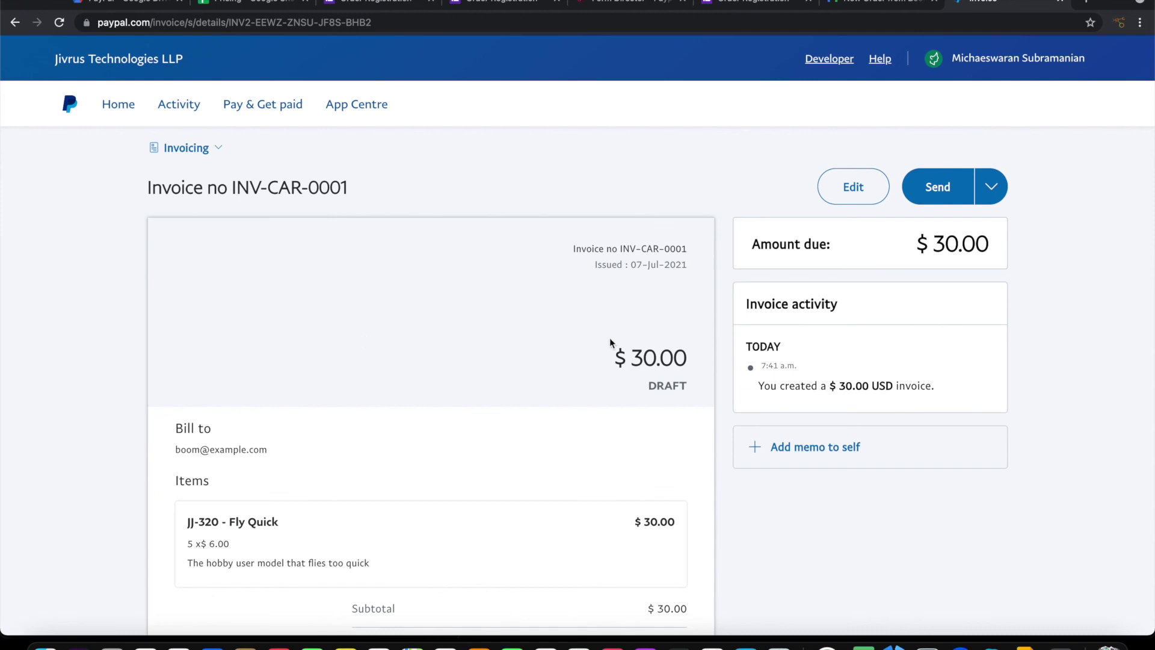
{"action": "scroll", "coordinate": [627, 379], "scroll_direction": "down", "scroll_amount": 5}
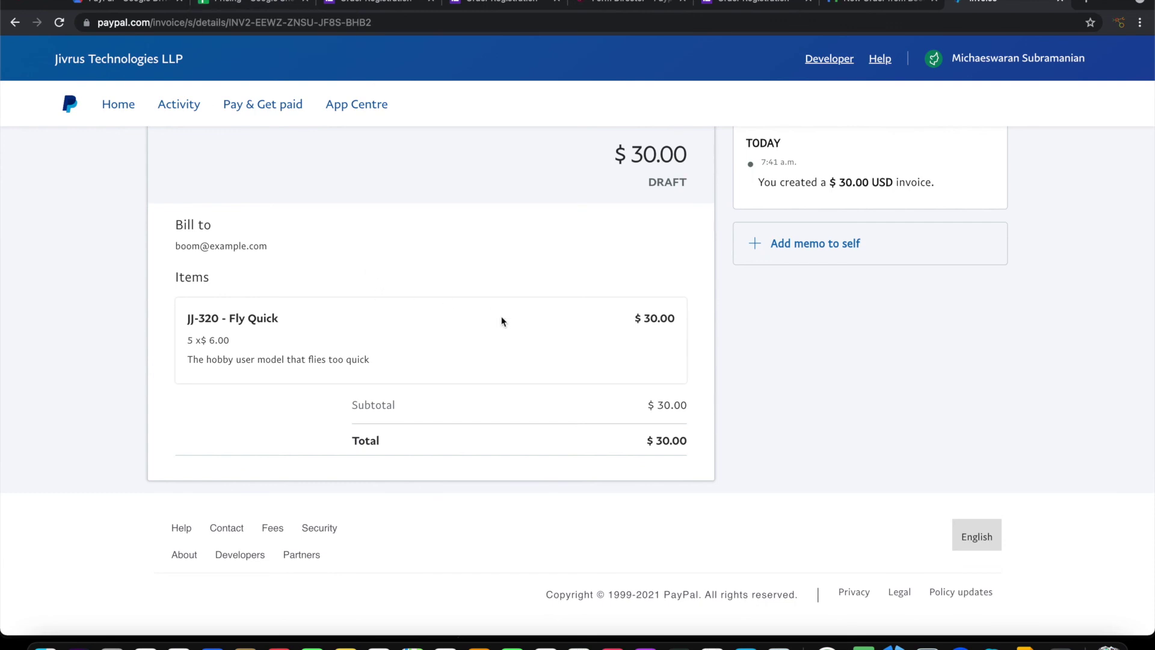
{"action": "scroll", "coordinate": [501, 320], "scroll_direction": "down", "scroll_amount": 1}
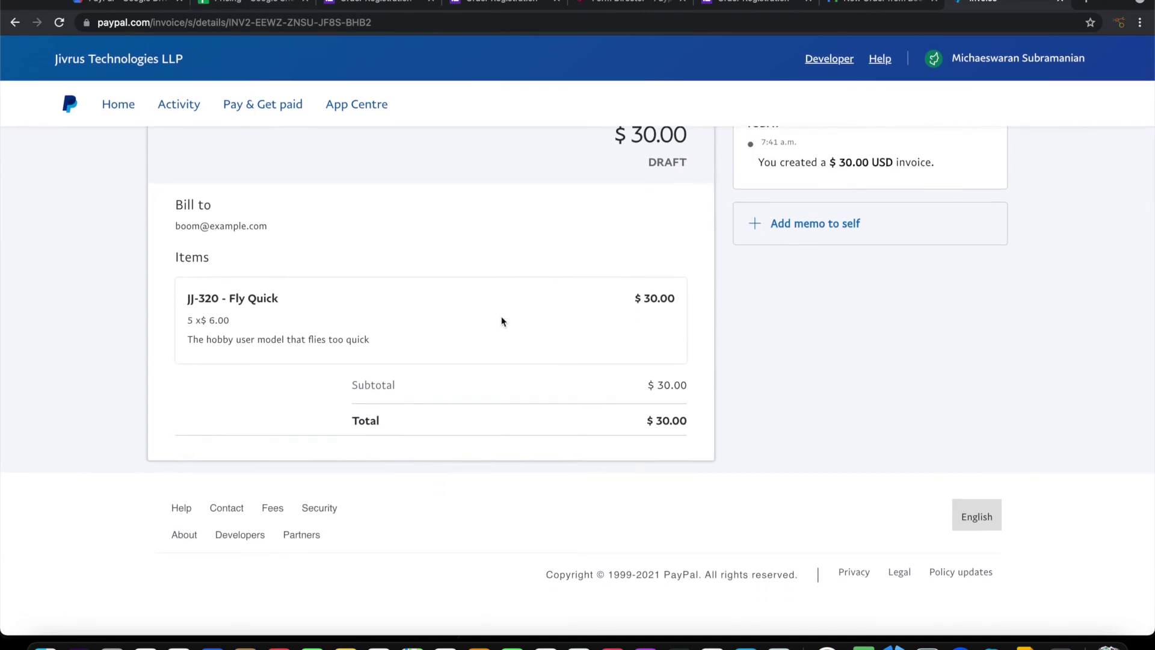
{"action": "scroll", "coordinate": [500, 319], "scroll_direction": "up", "scroll_amount": 5}
{"action": "scroll", "coordinate": [501, 320], "scroll_direction": "down", "scroll_amount": 1}
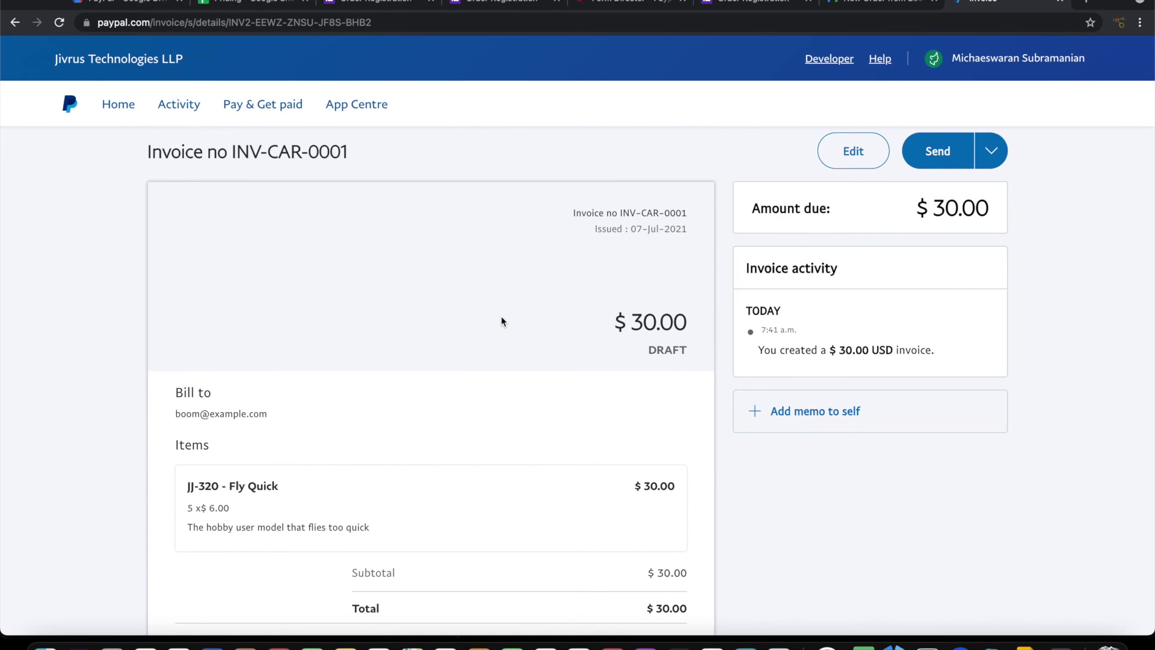
Switch on Send invoice in the Order invoice service of the Order Registration form
{"action": "left_click", "coordinate": [385, 3]}
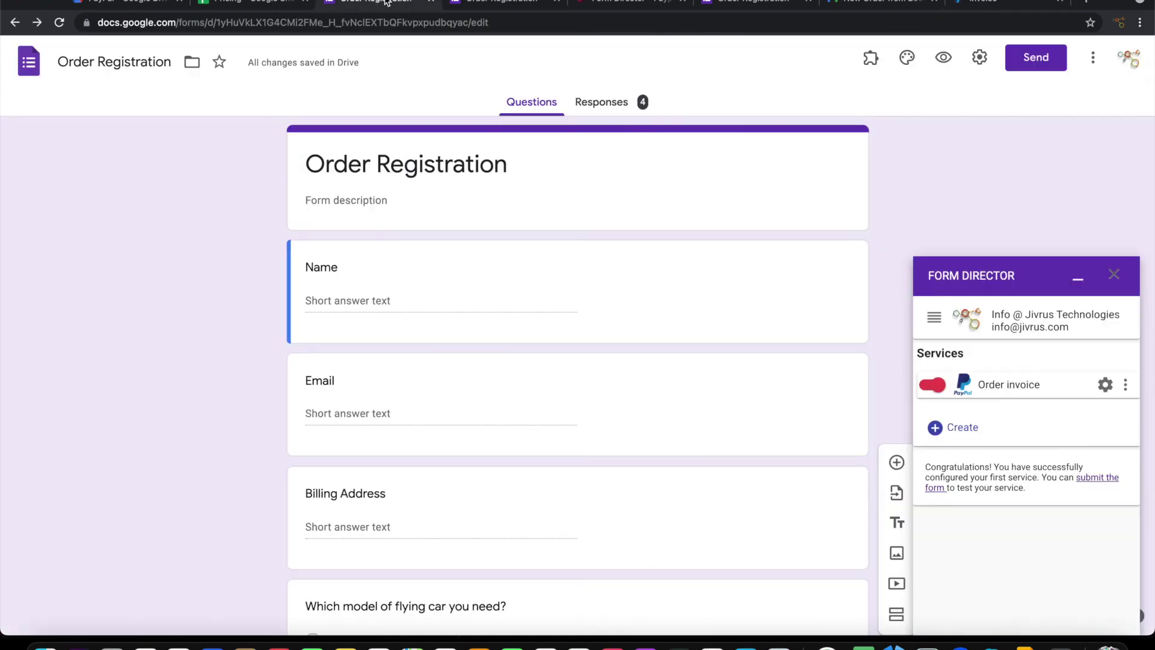
{"action": "left_click", "coordinate": [1020, 385]}
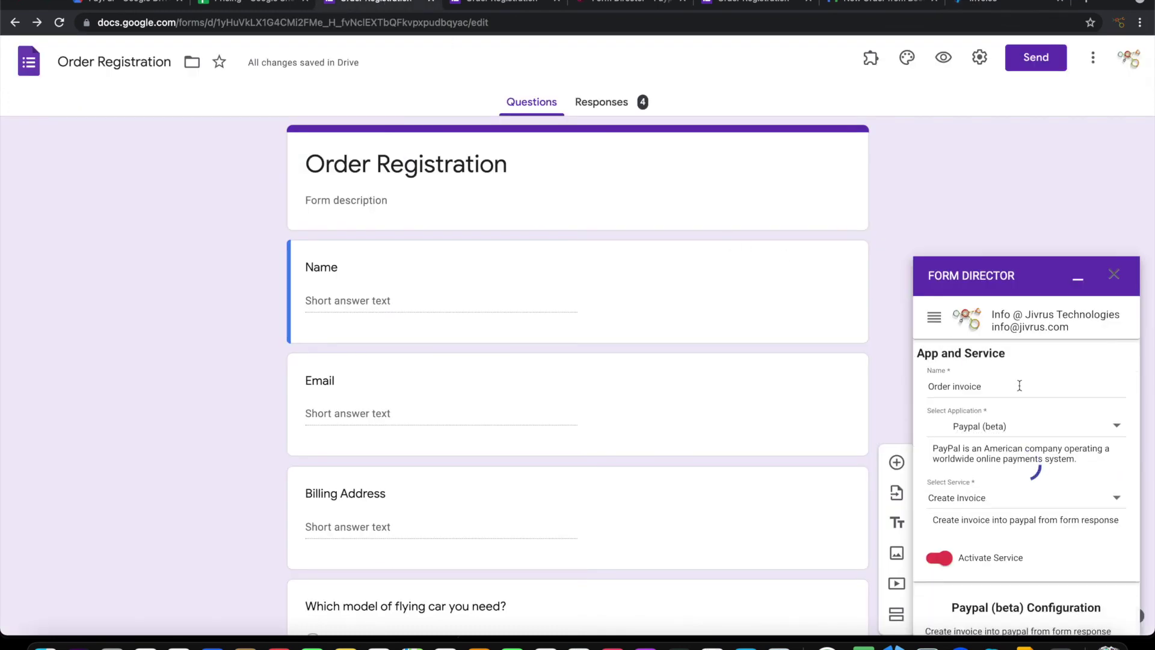
{"action": "scroll", "coordinate": [1023, 464], "scroll_direction": "down", "scroll_amount": 2}
{"action": "scroll", "coordinate": [1031, 499], "scroll_direction": "down", "scroll_amount": 5}
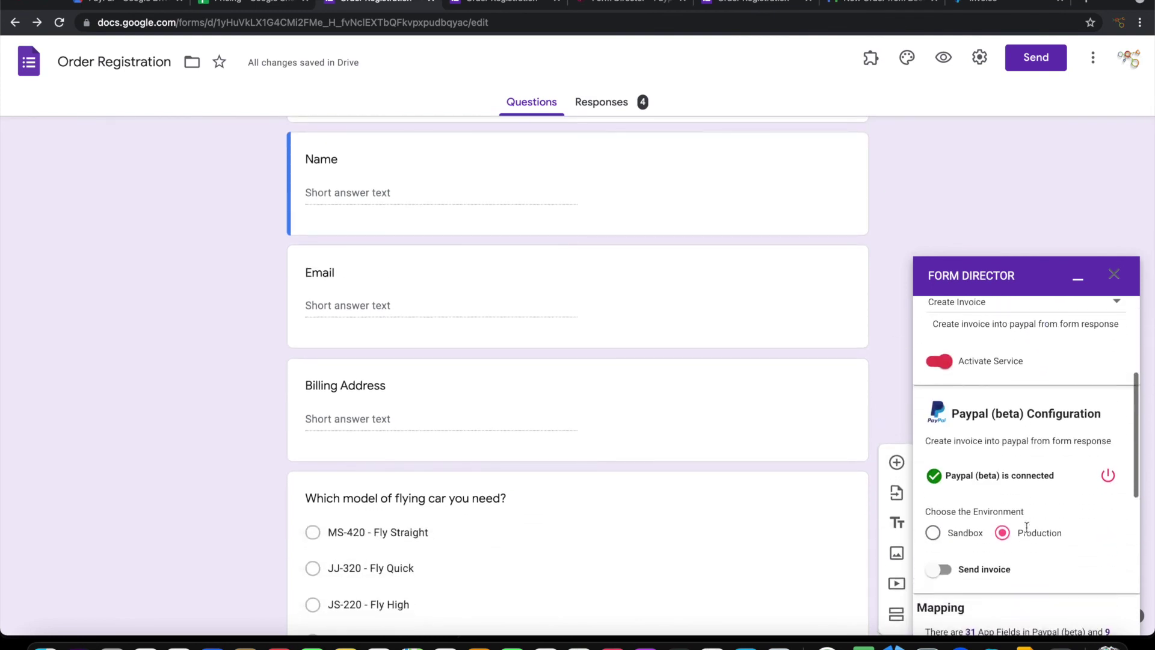
{"action": "scroll", "coordinate": [1026, 527], "scroll_direction": "down", "scroll_amount": 1}
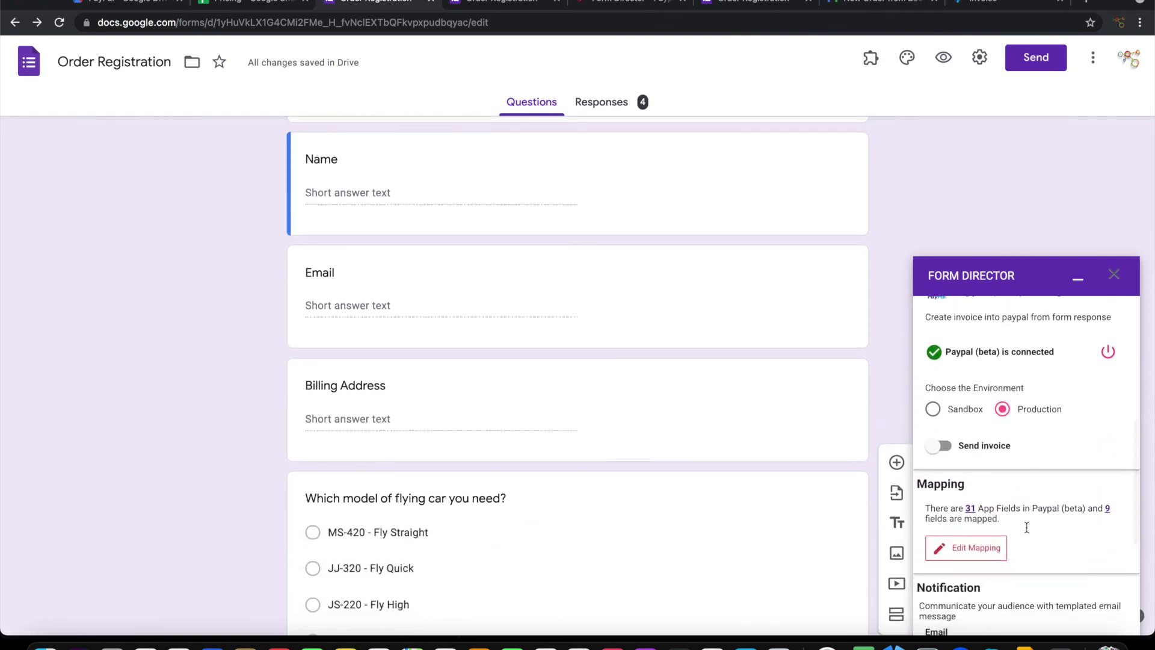
{"action": "left_click", "coordinate": [973, 450]}
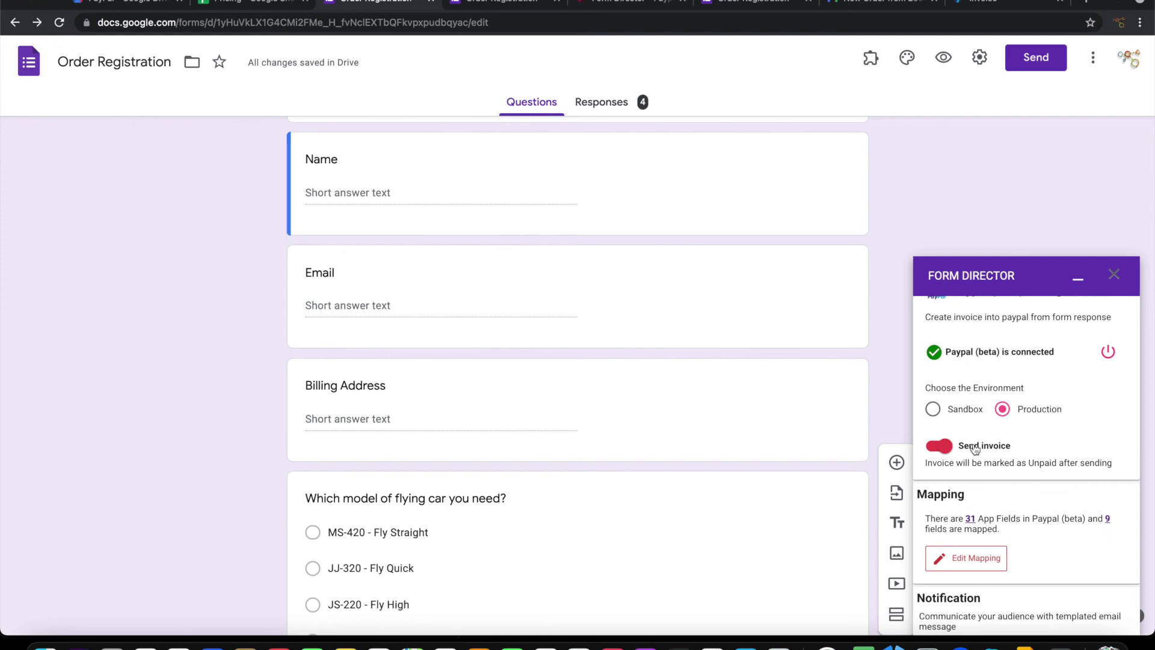
Save the Order invoice service and return to the PayPal draft invoice
{"action": "scroll", "coordinate": [1017, 498], "scroll_direction": "down", "scroll_amount": 3}
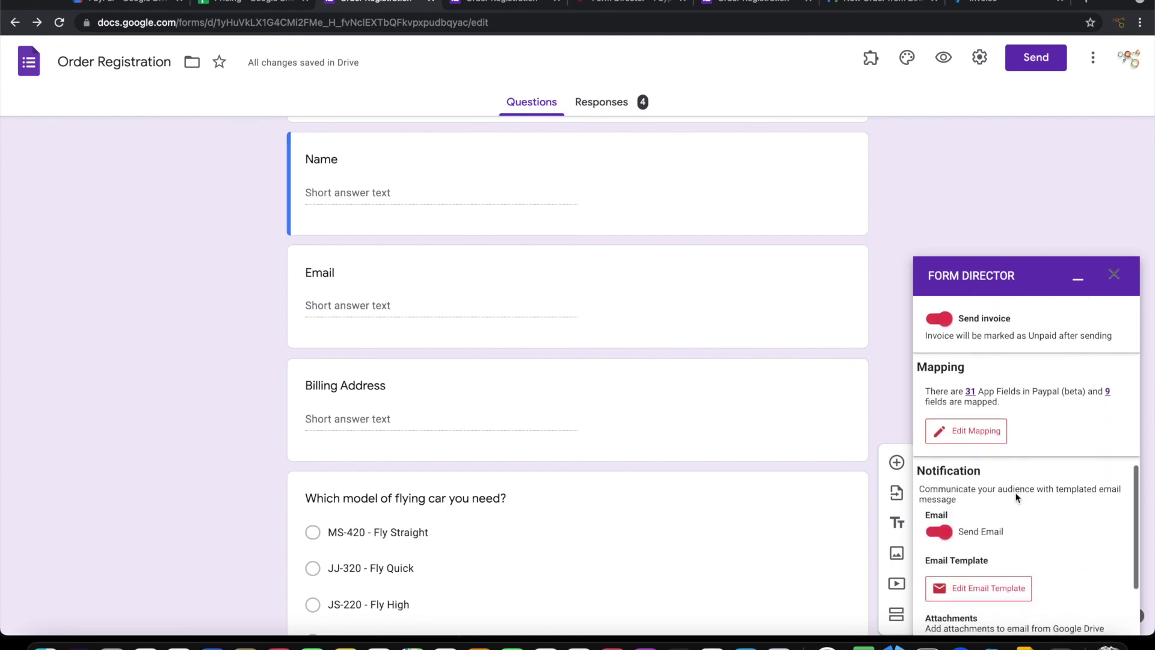
{"action": "scroll", "coordinate": [1017, 497], "scroll_direction": "down", "scroll_amount": 3}
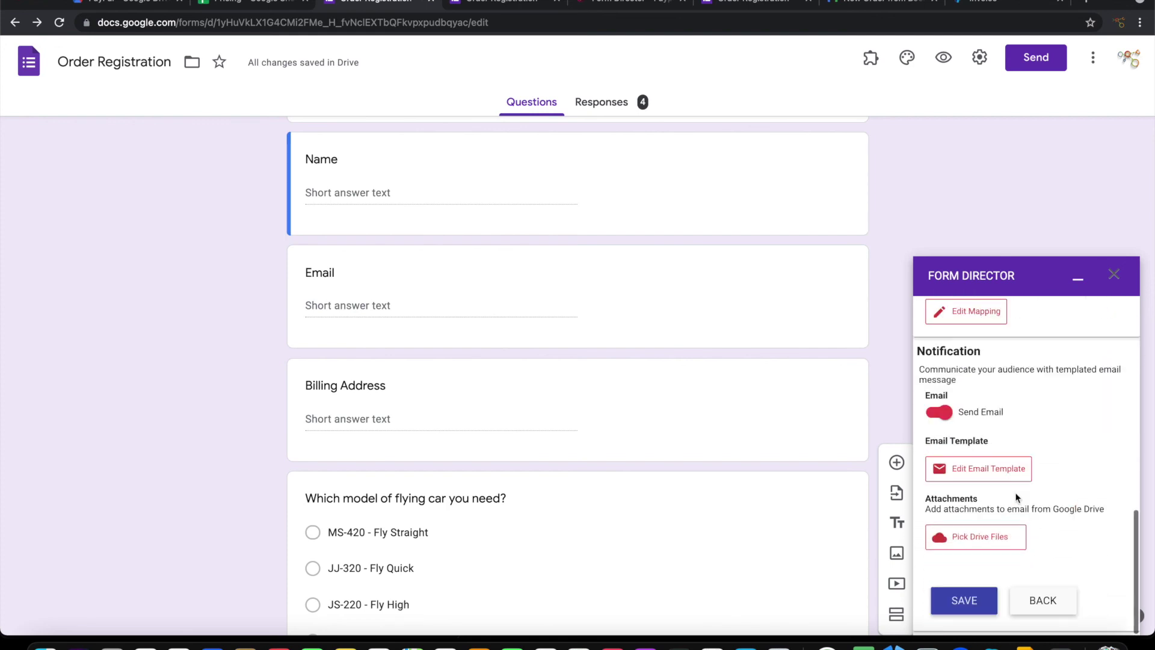
{"action": "left_click", "coordinate": [980, 597]}
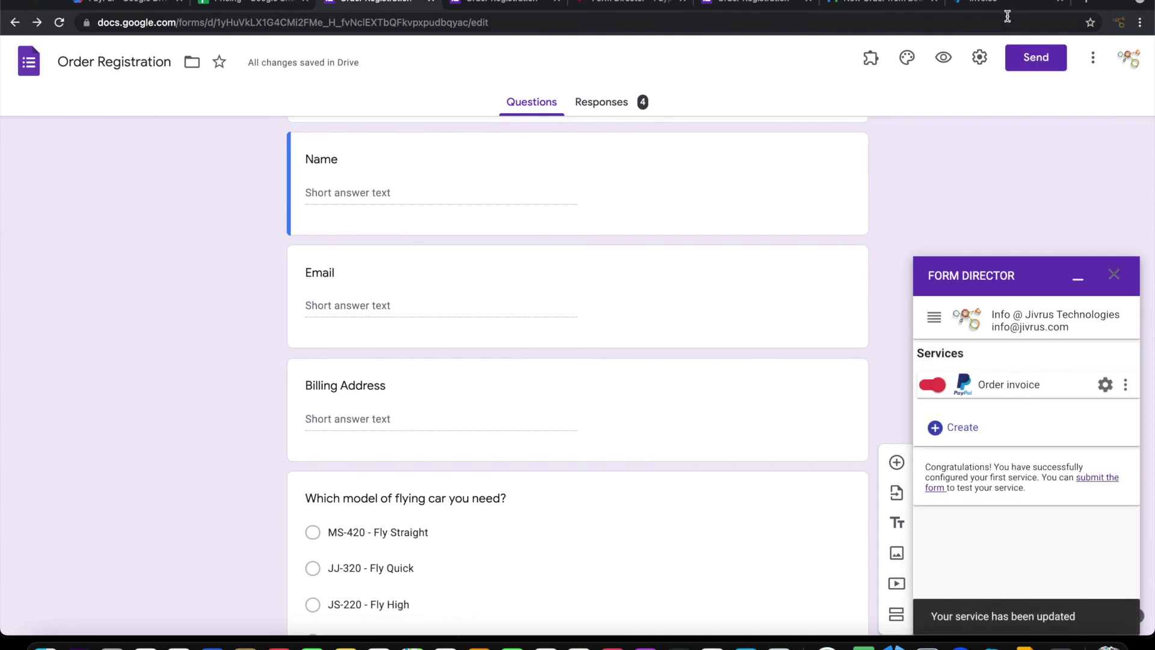
{"action": "left_click", "coordinate": [996, 3]}
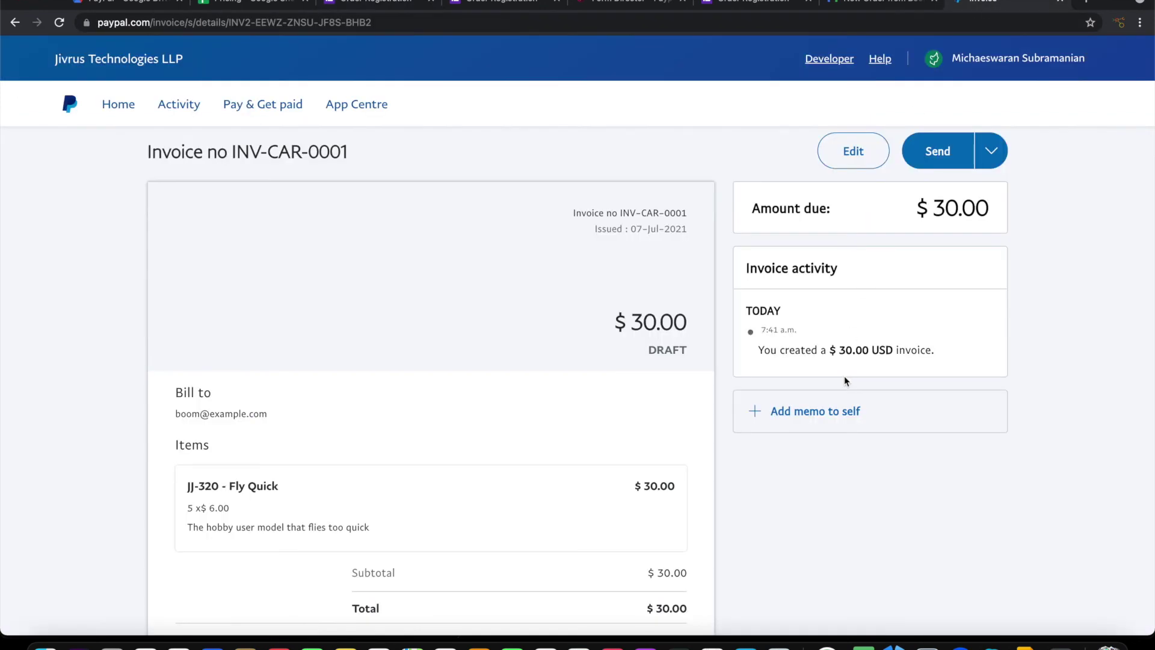